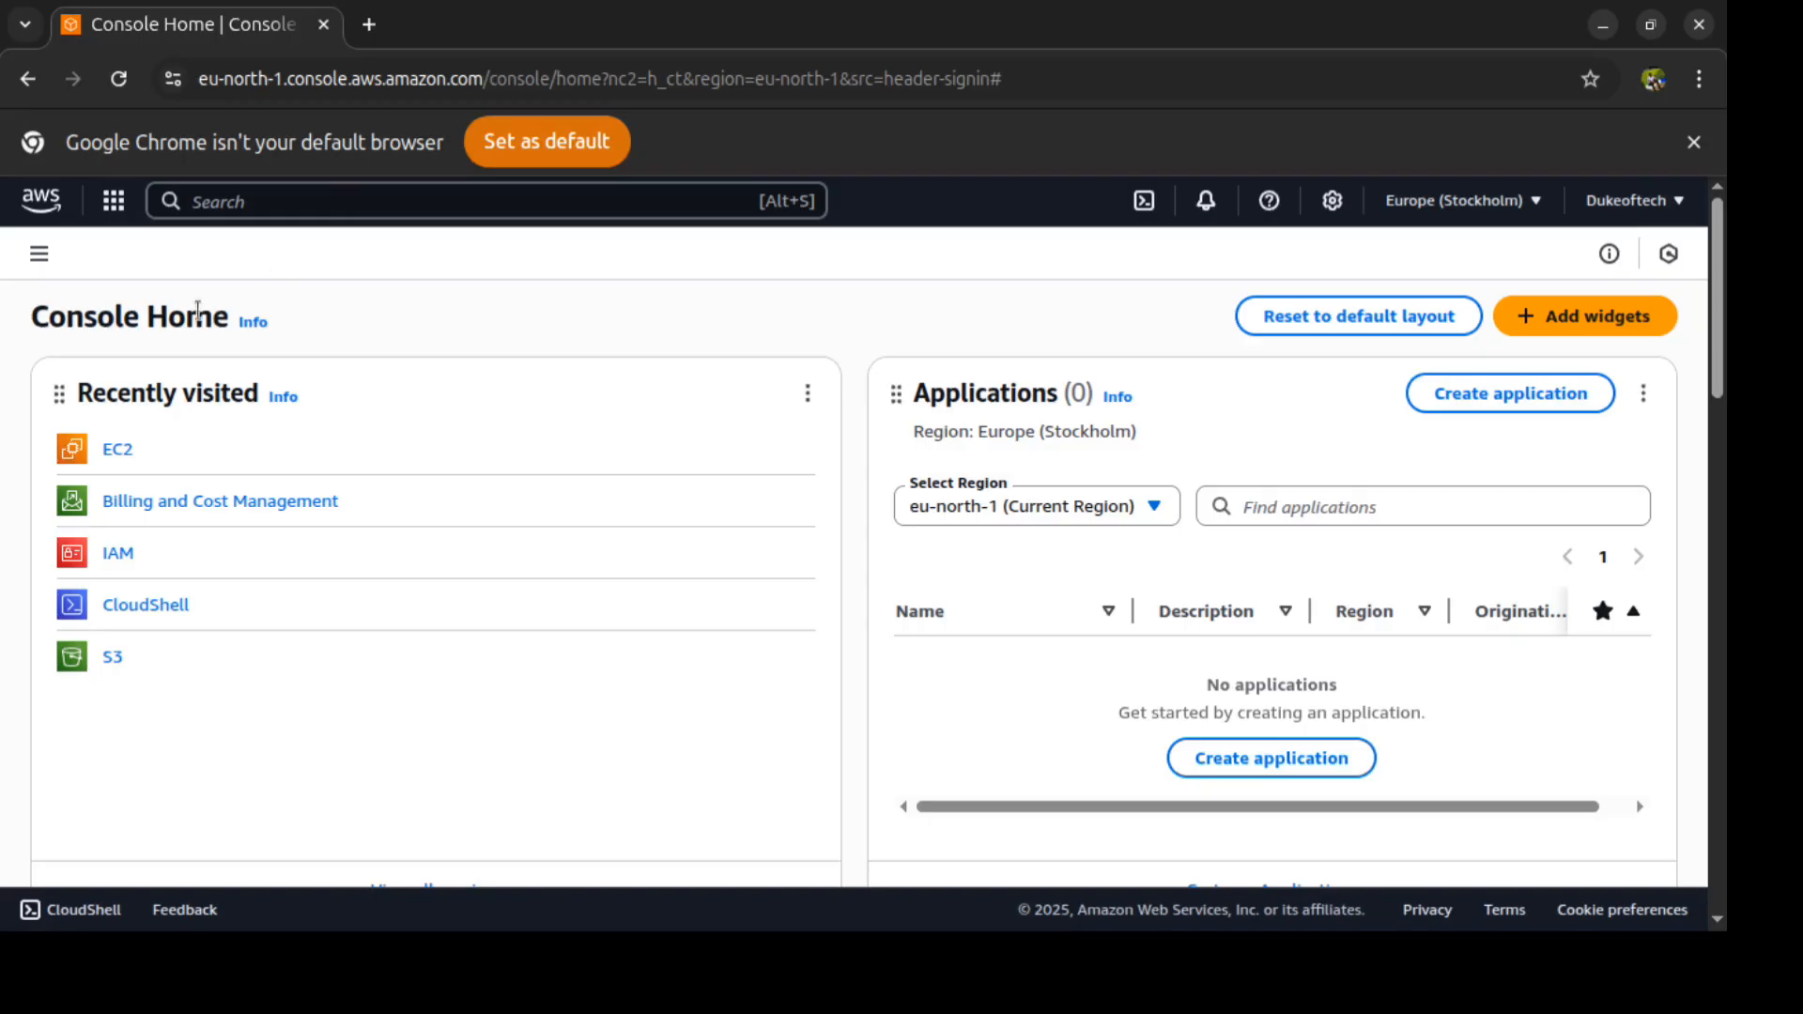
Step: Start launching a new virtual server in EC2 and name it "instance"
left_click(119, 452)
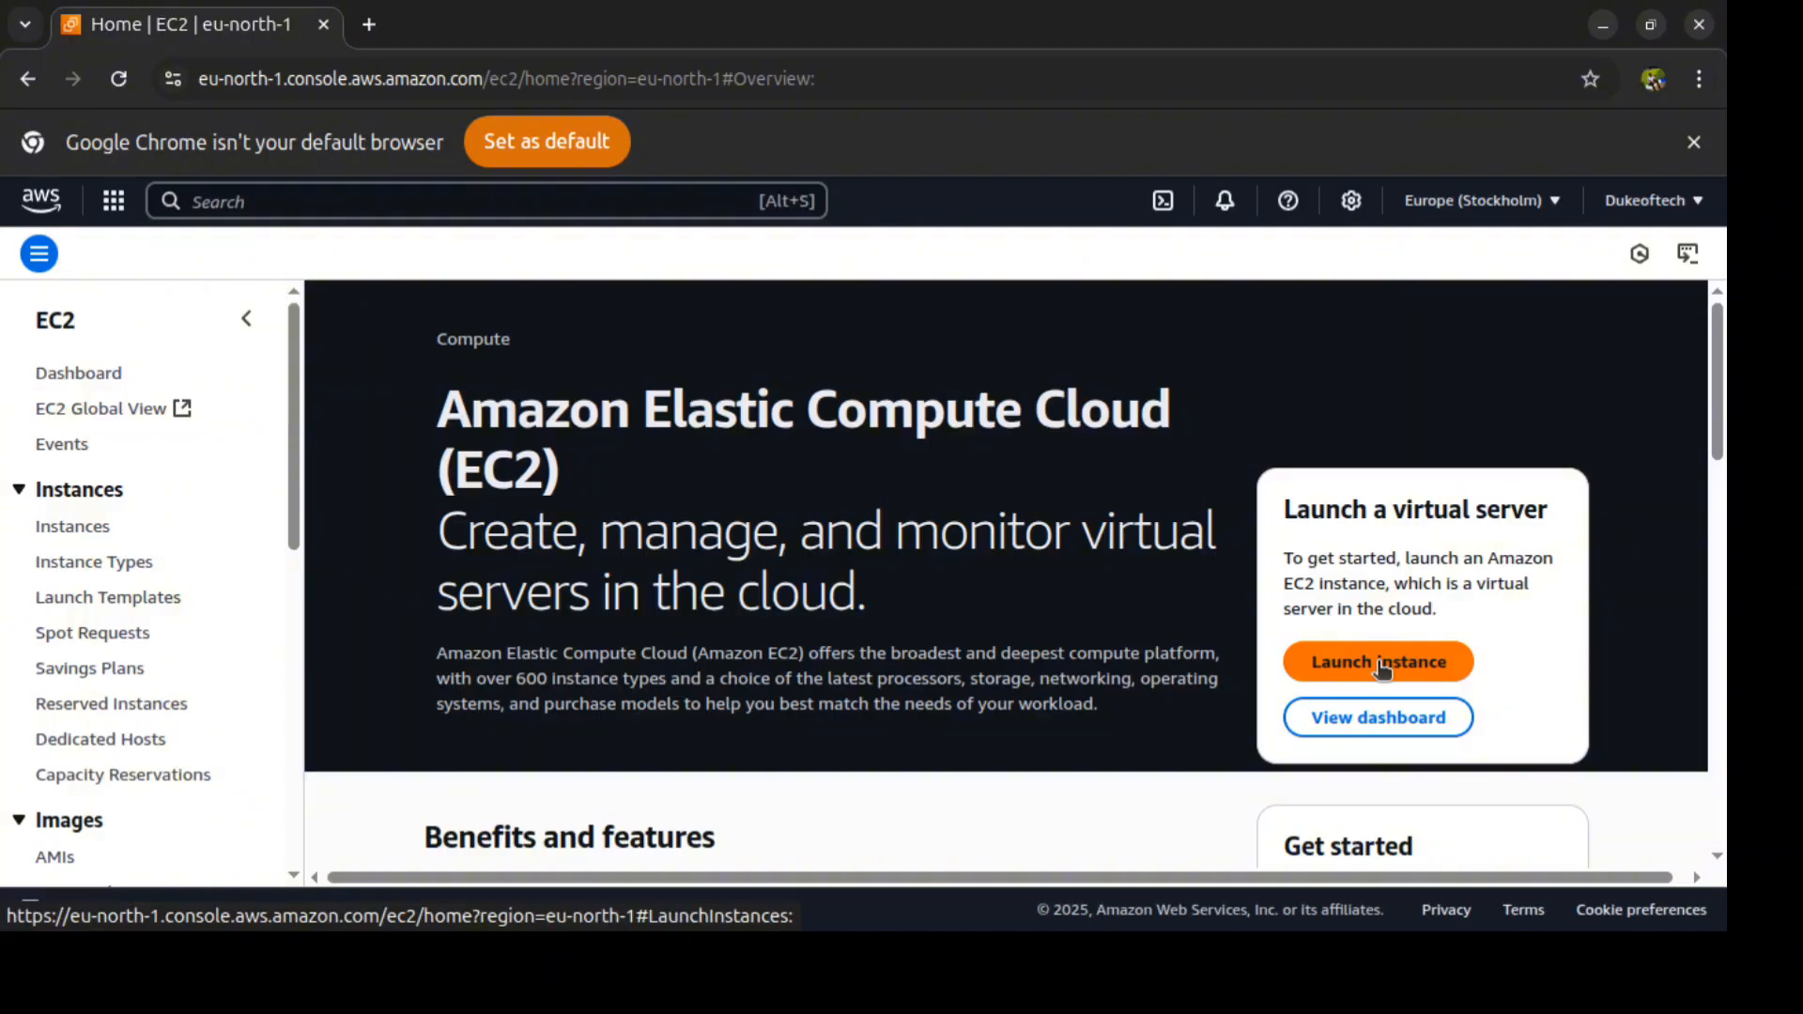
left_click(1380, 666)
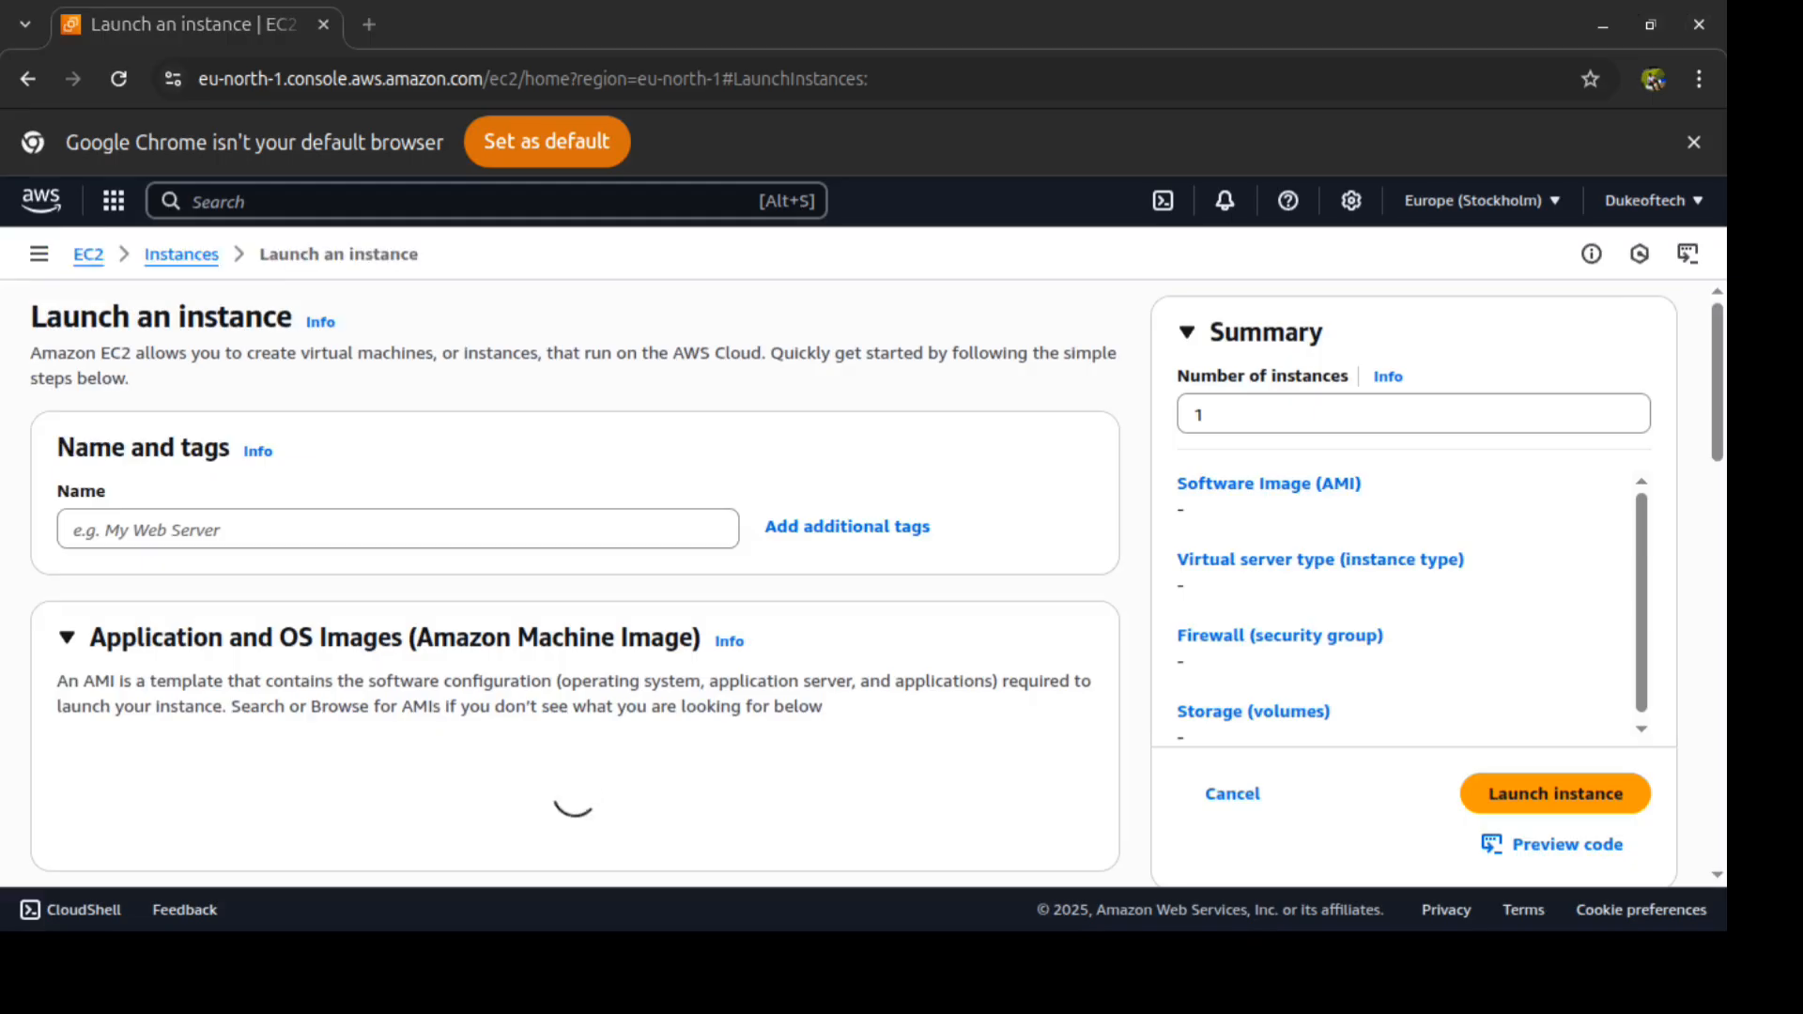
left_click(1683, 494)
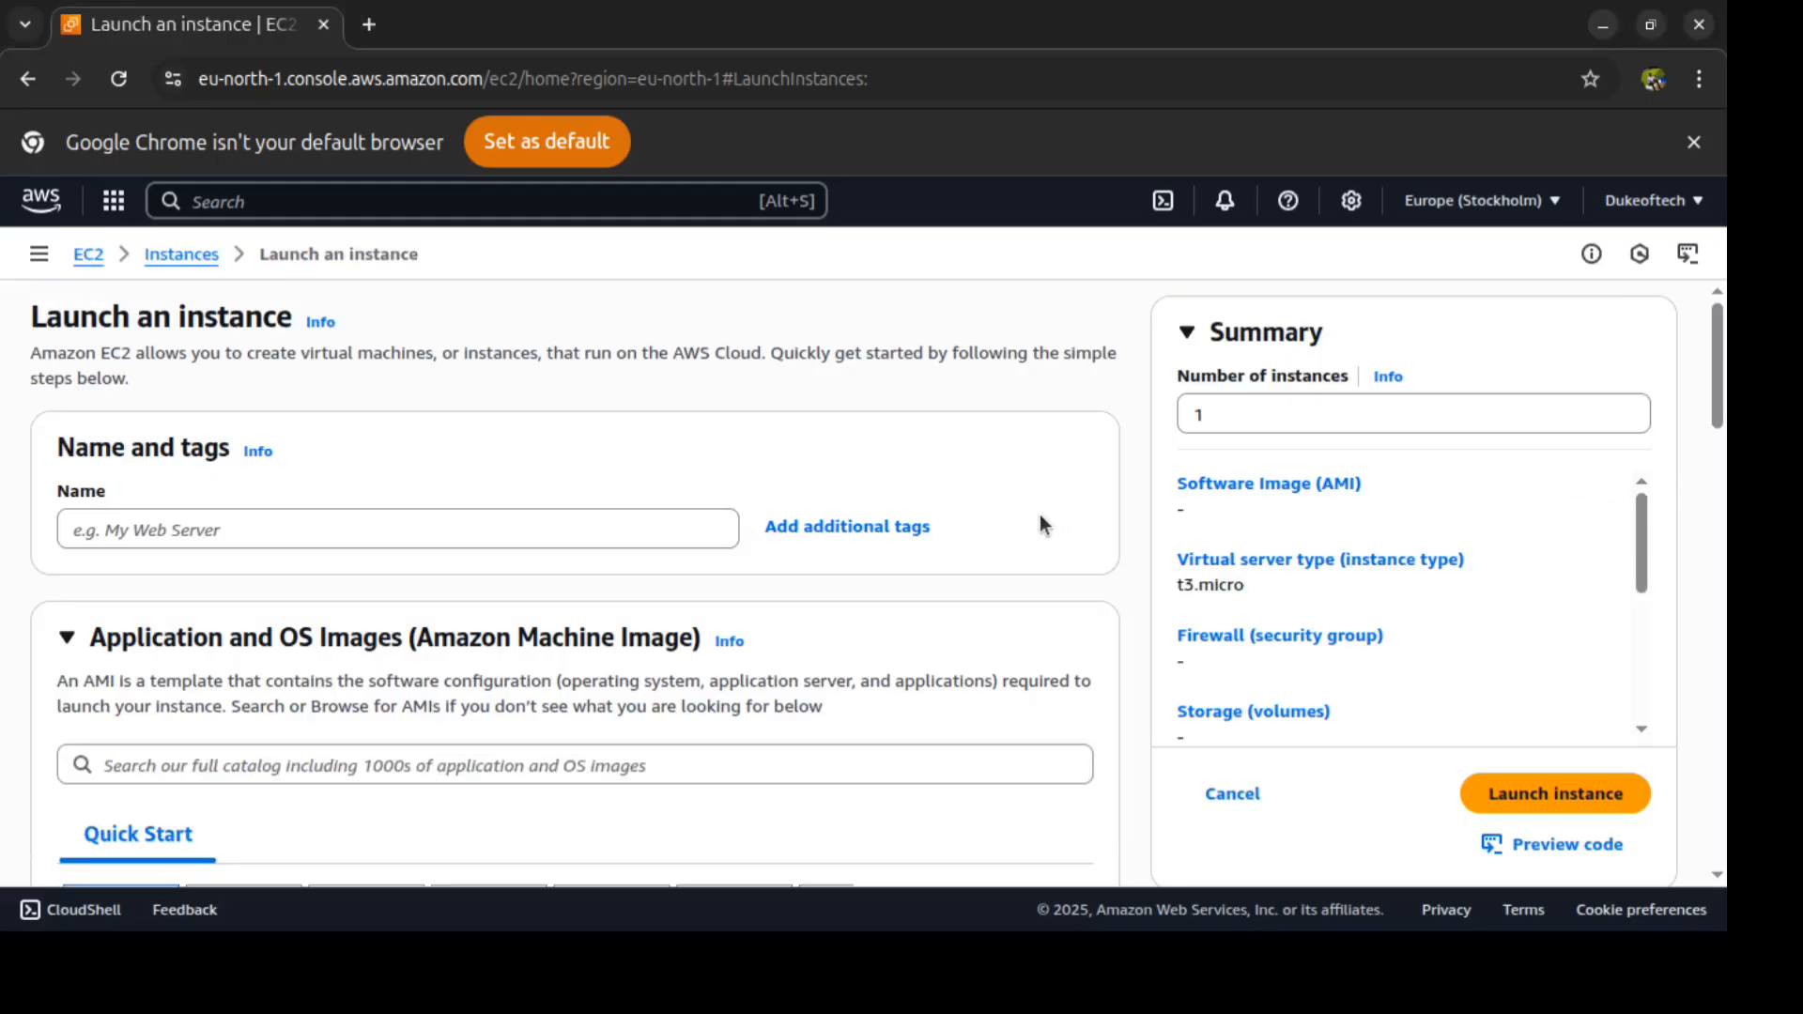
left_click(561, 524)
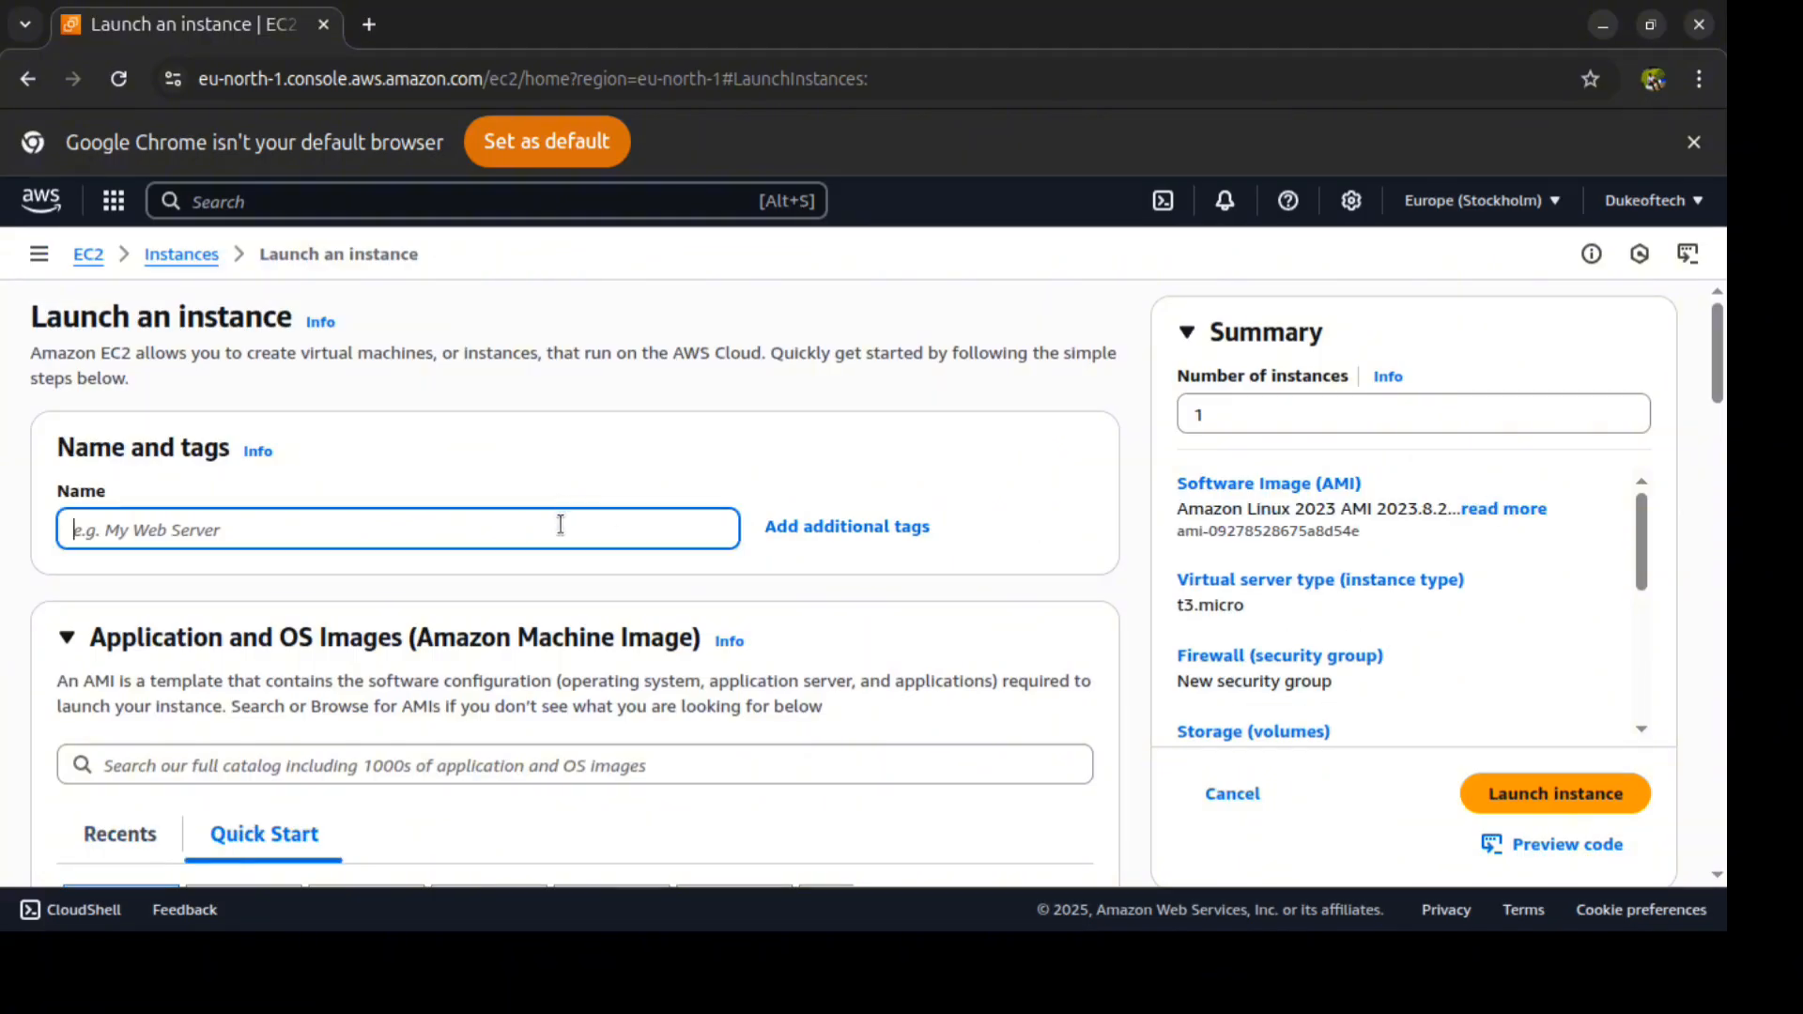
type("inst")
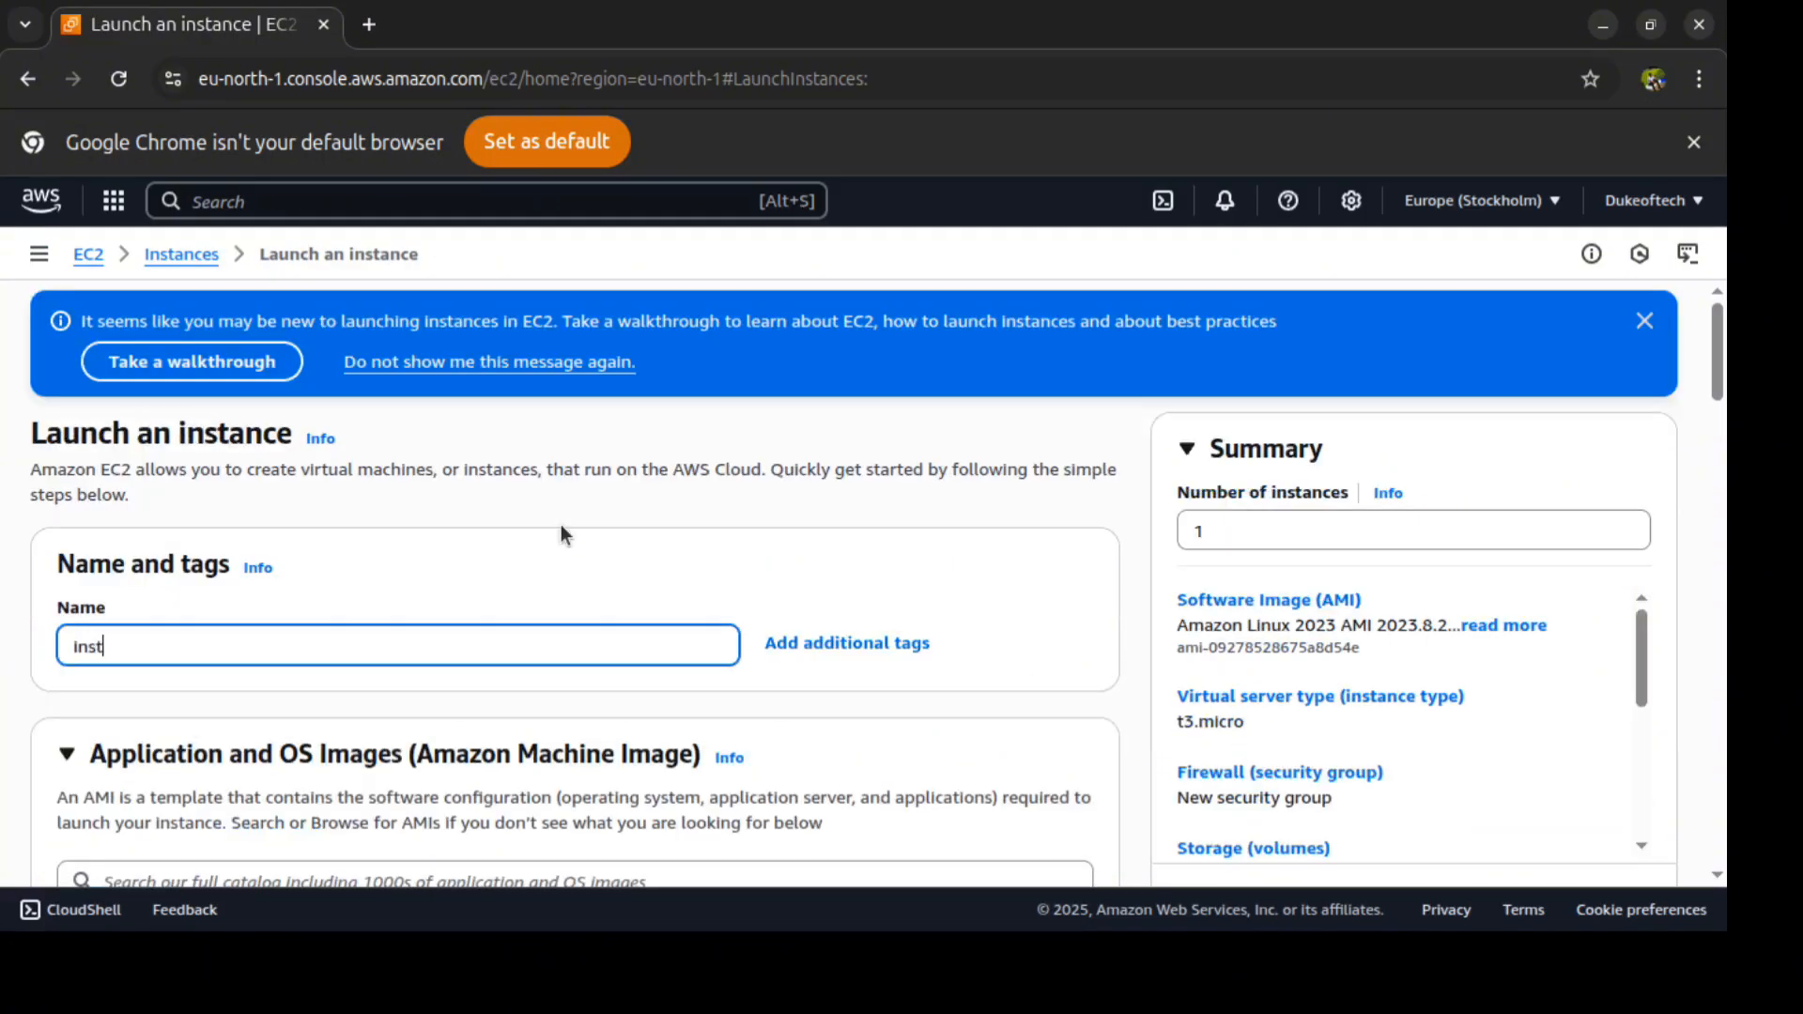
type("ance")
Step: Review the Amazon Linux 2023 machine image and the t3.micro instance type settings for free tier eligibility
scroll(560, 524, "down", 3)
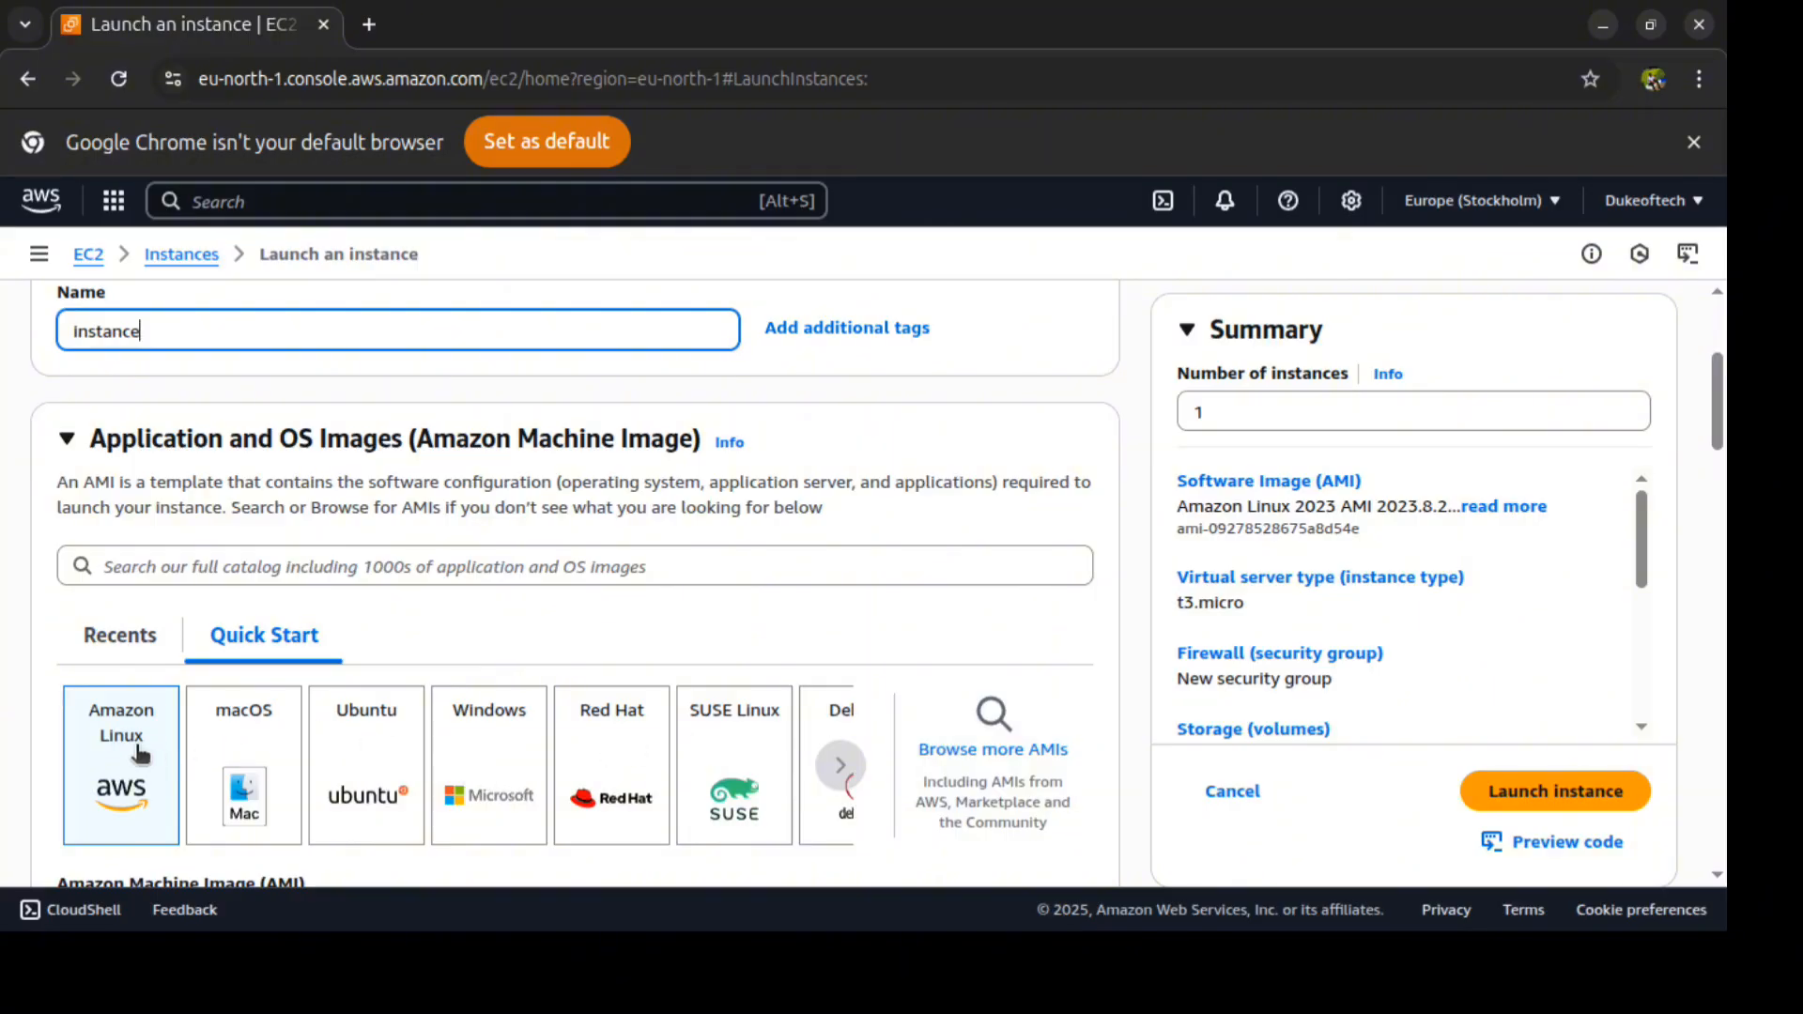
scroll(139, 755, "down", 5)
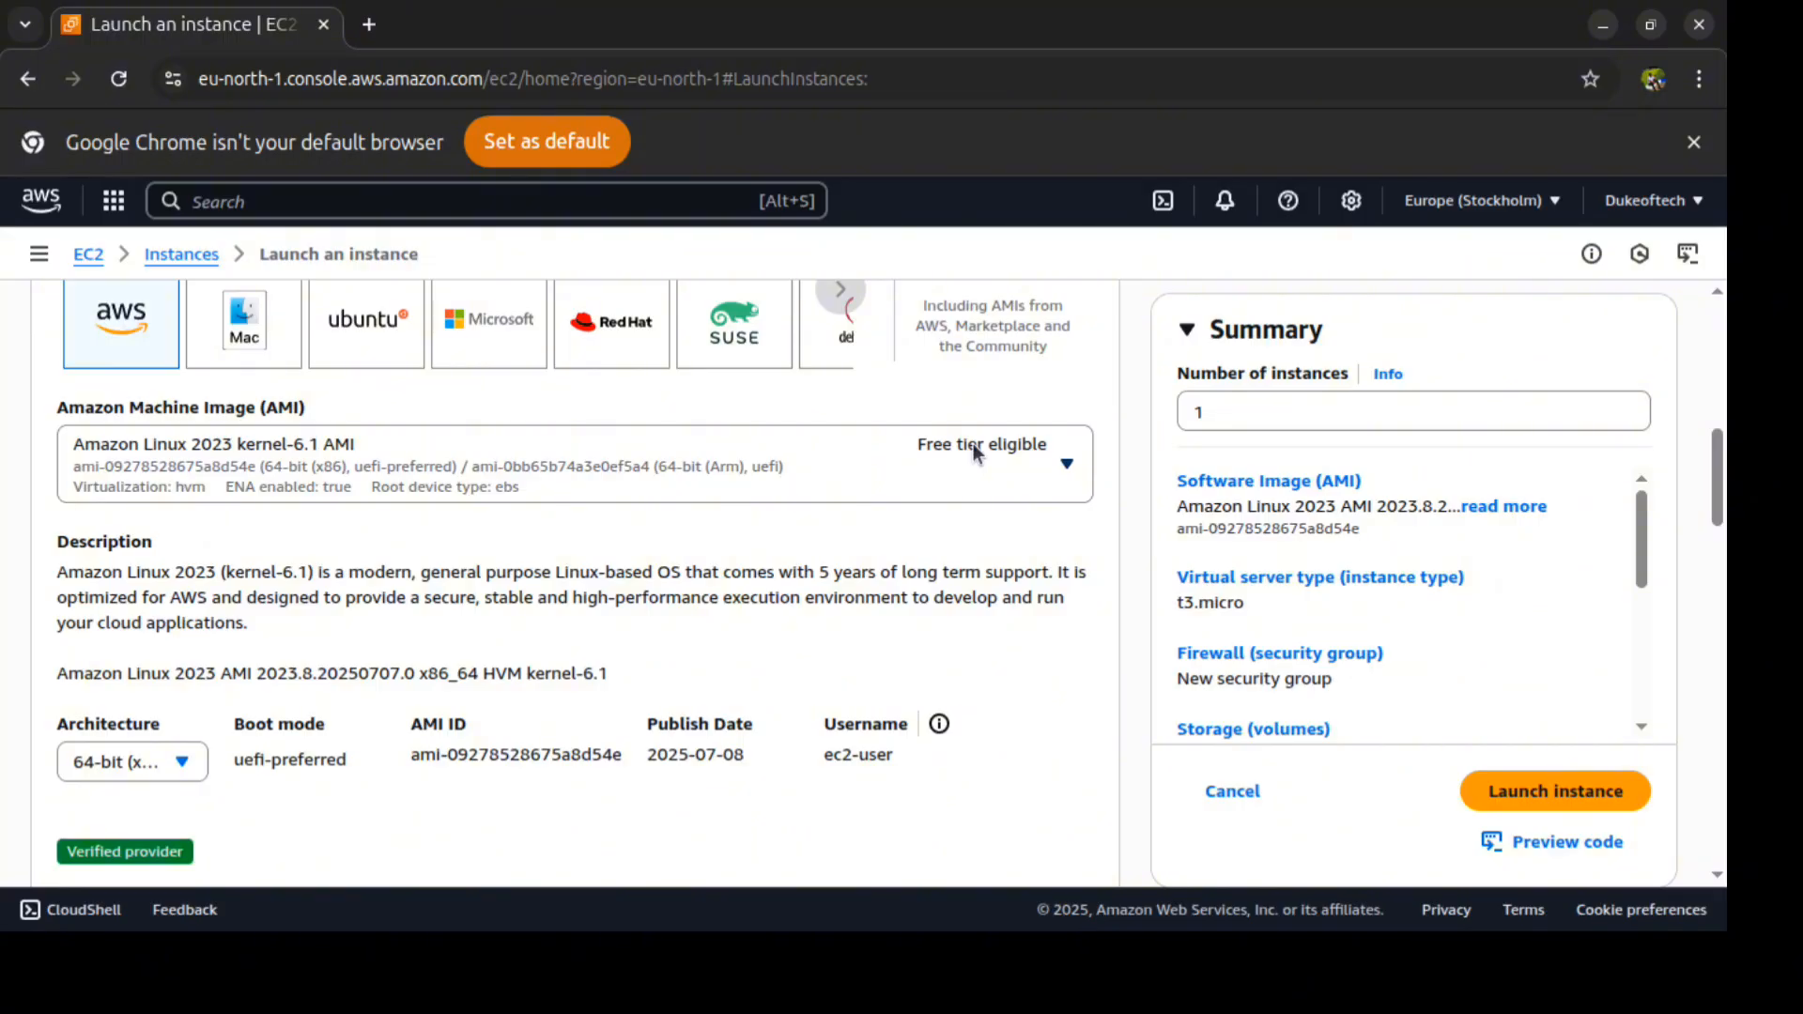
scroll(973, 443, "down", 4)
scroll(575, 582, "down", 3)
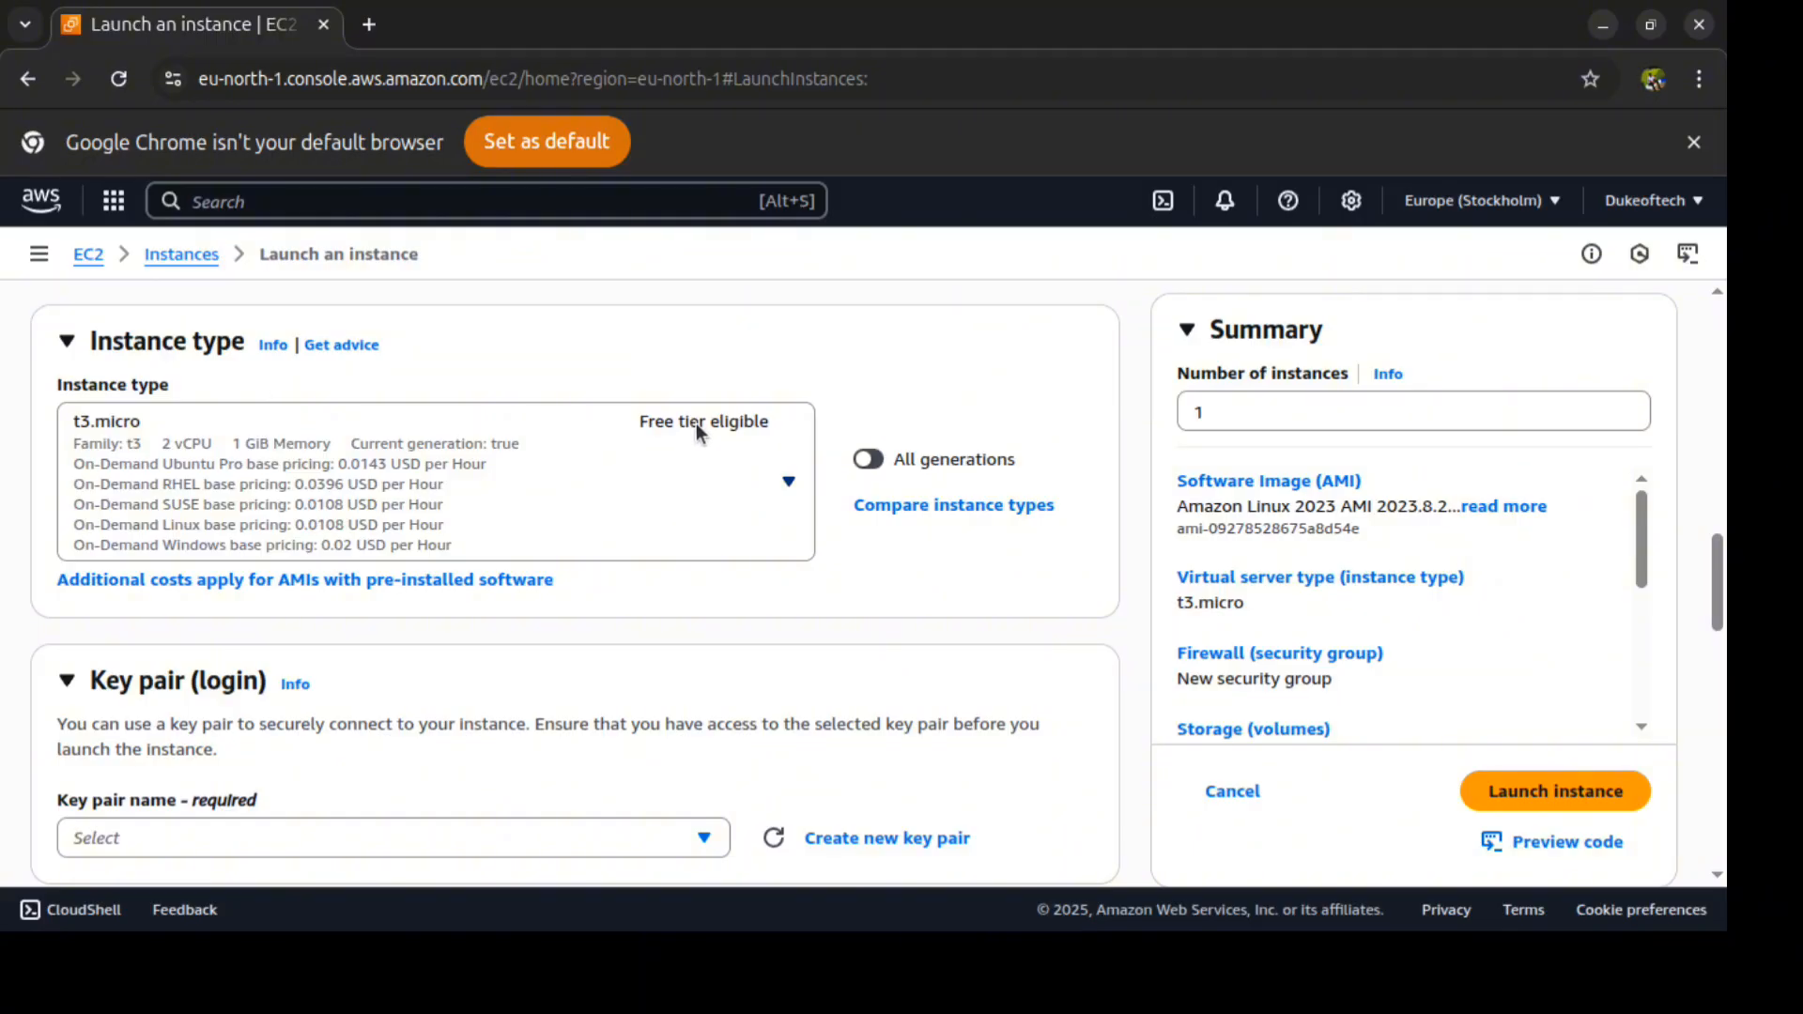
scroll(696, 423, "down", 3)
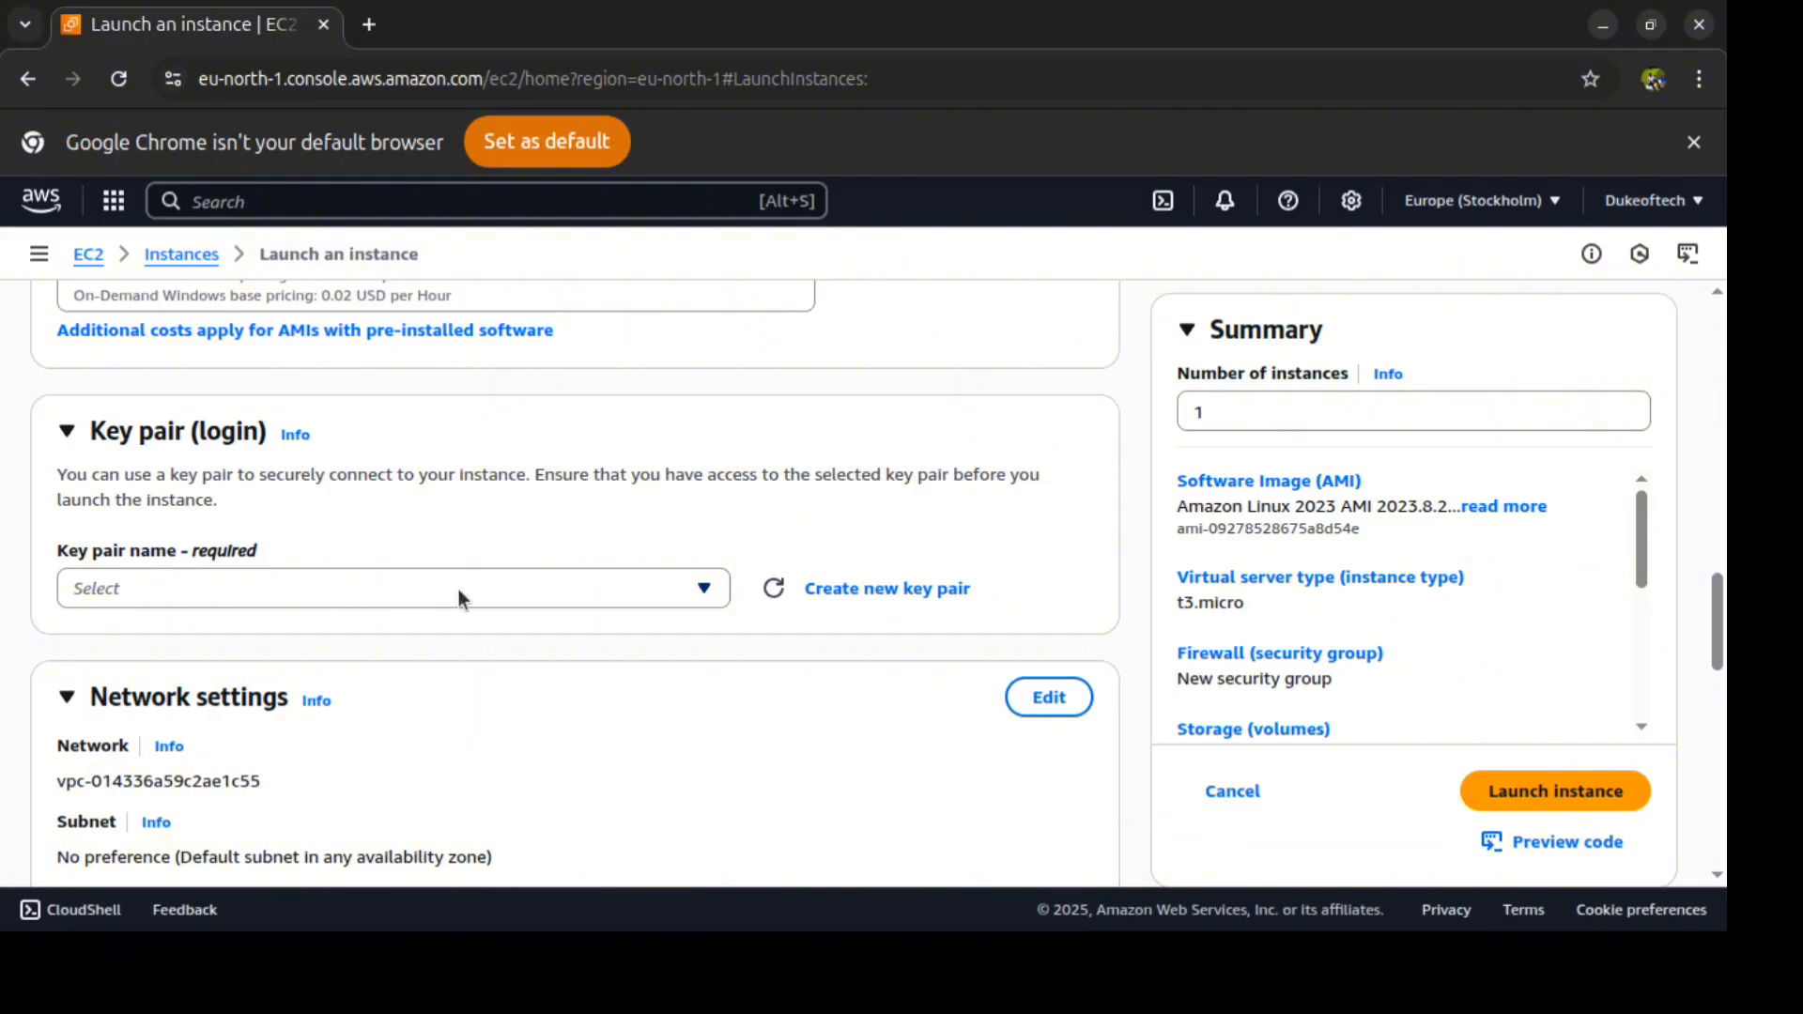
left_click(683, 589)
left_click(683, 589)
left_click(880, 590)
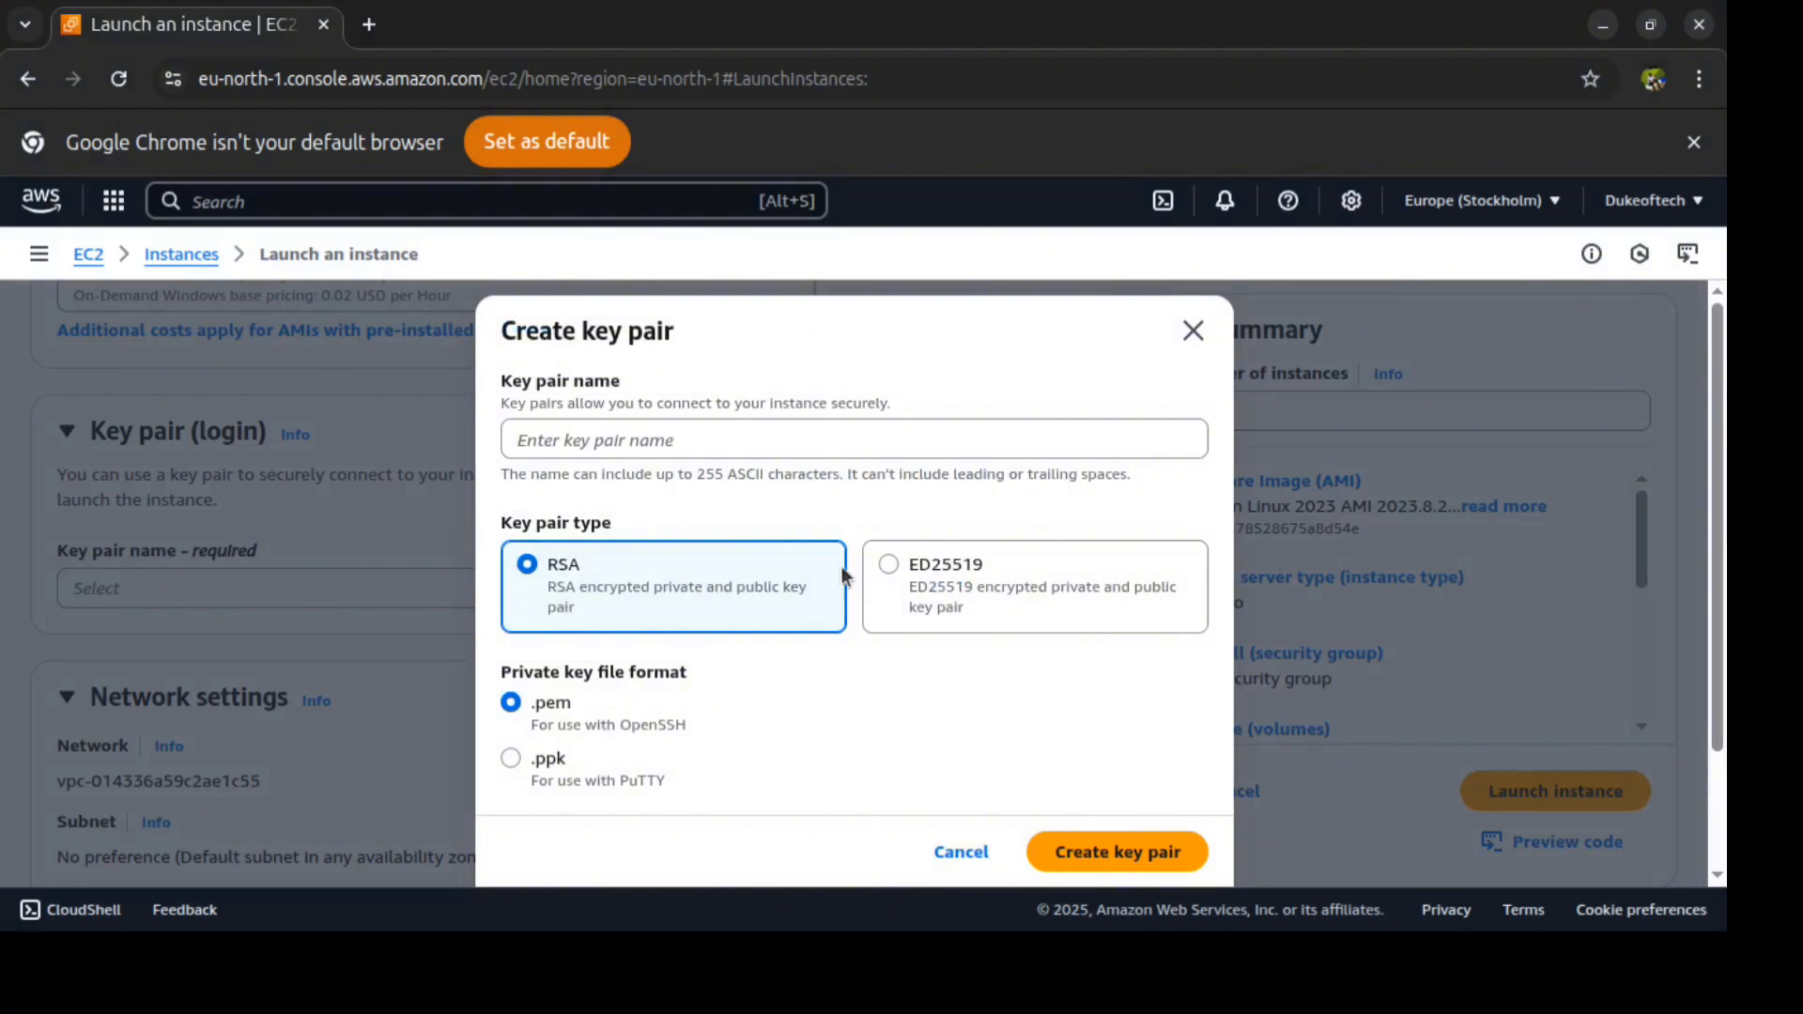
left_click(752, 429)
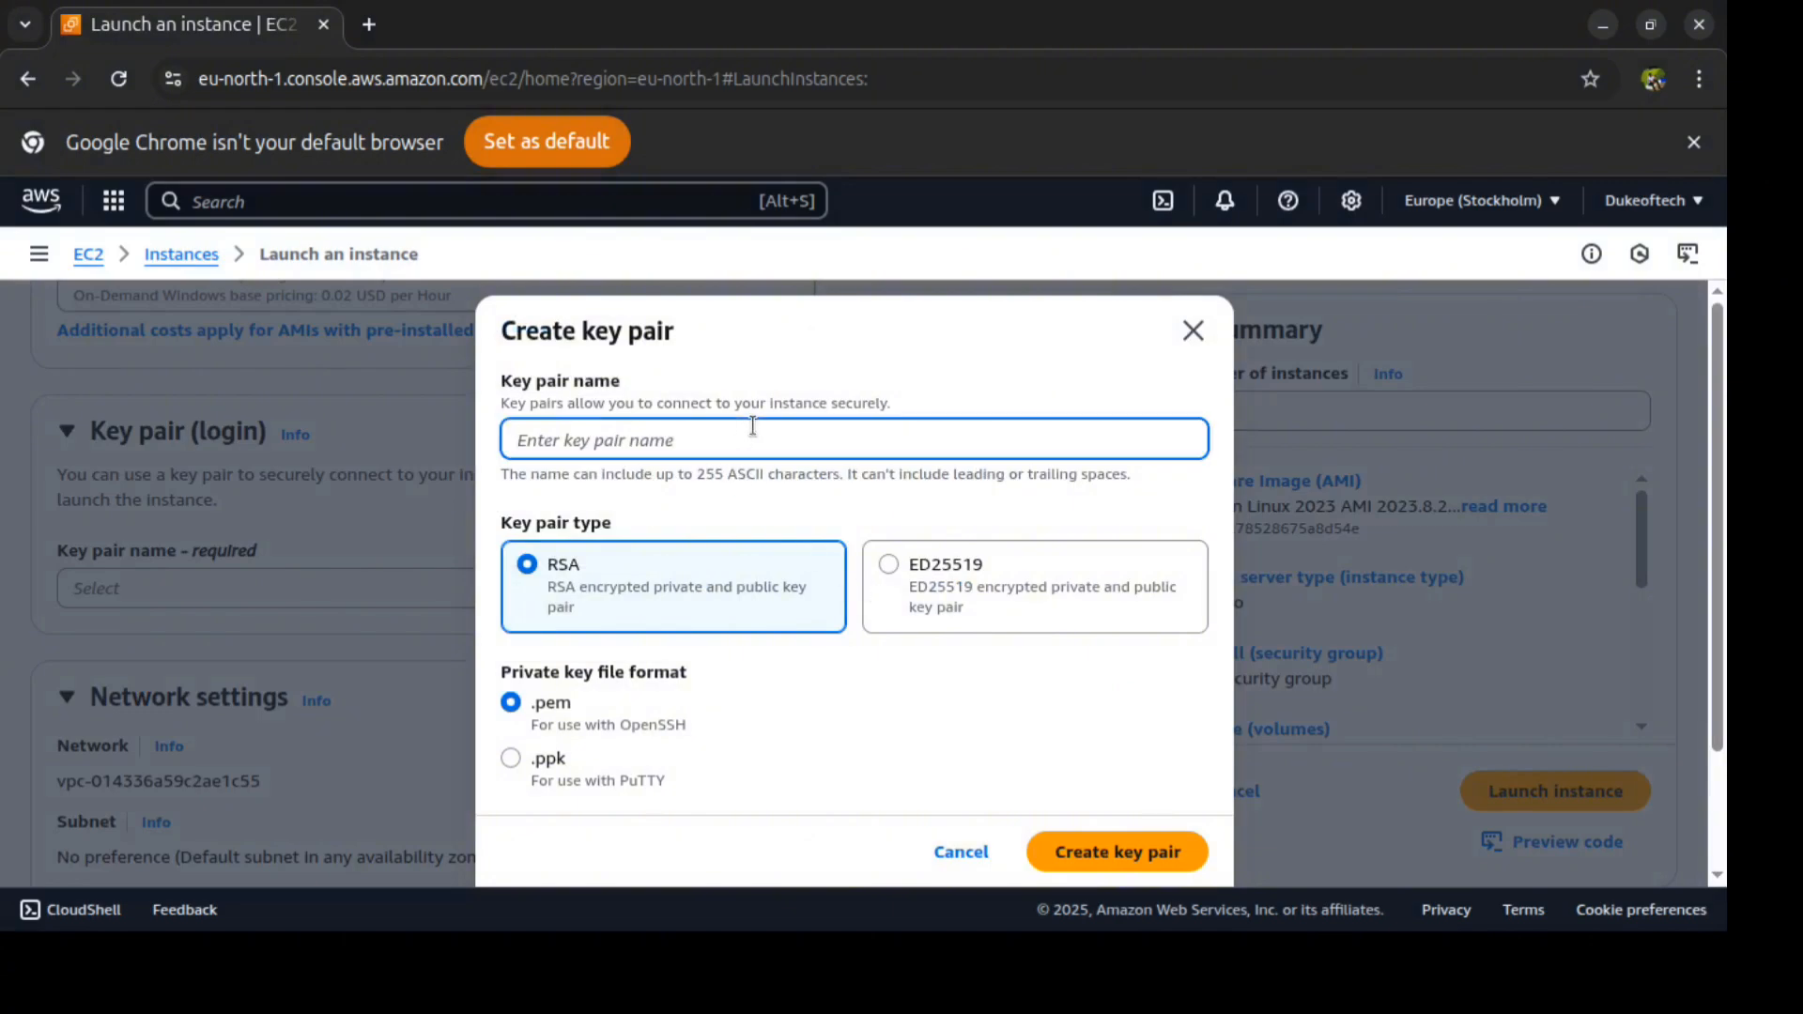
type("yu")
left_click(948, 851)
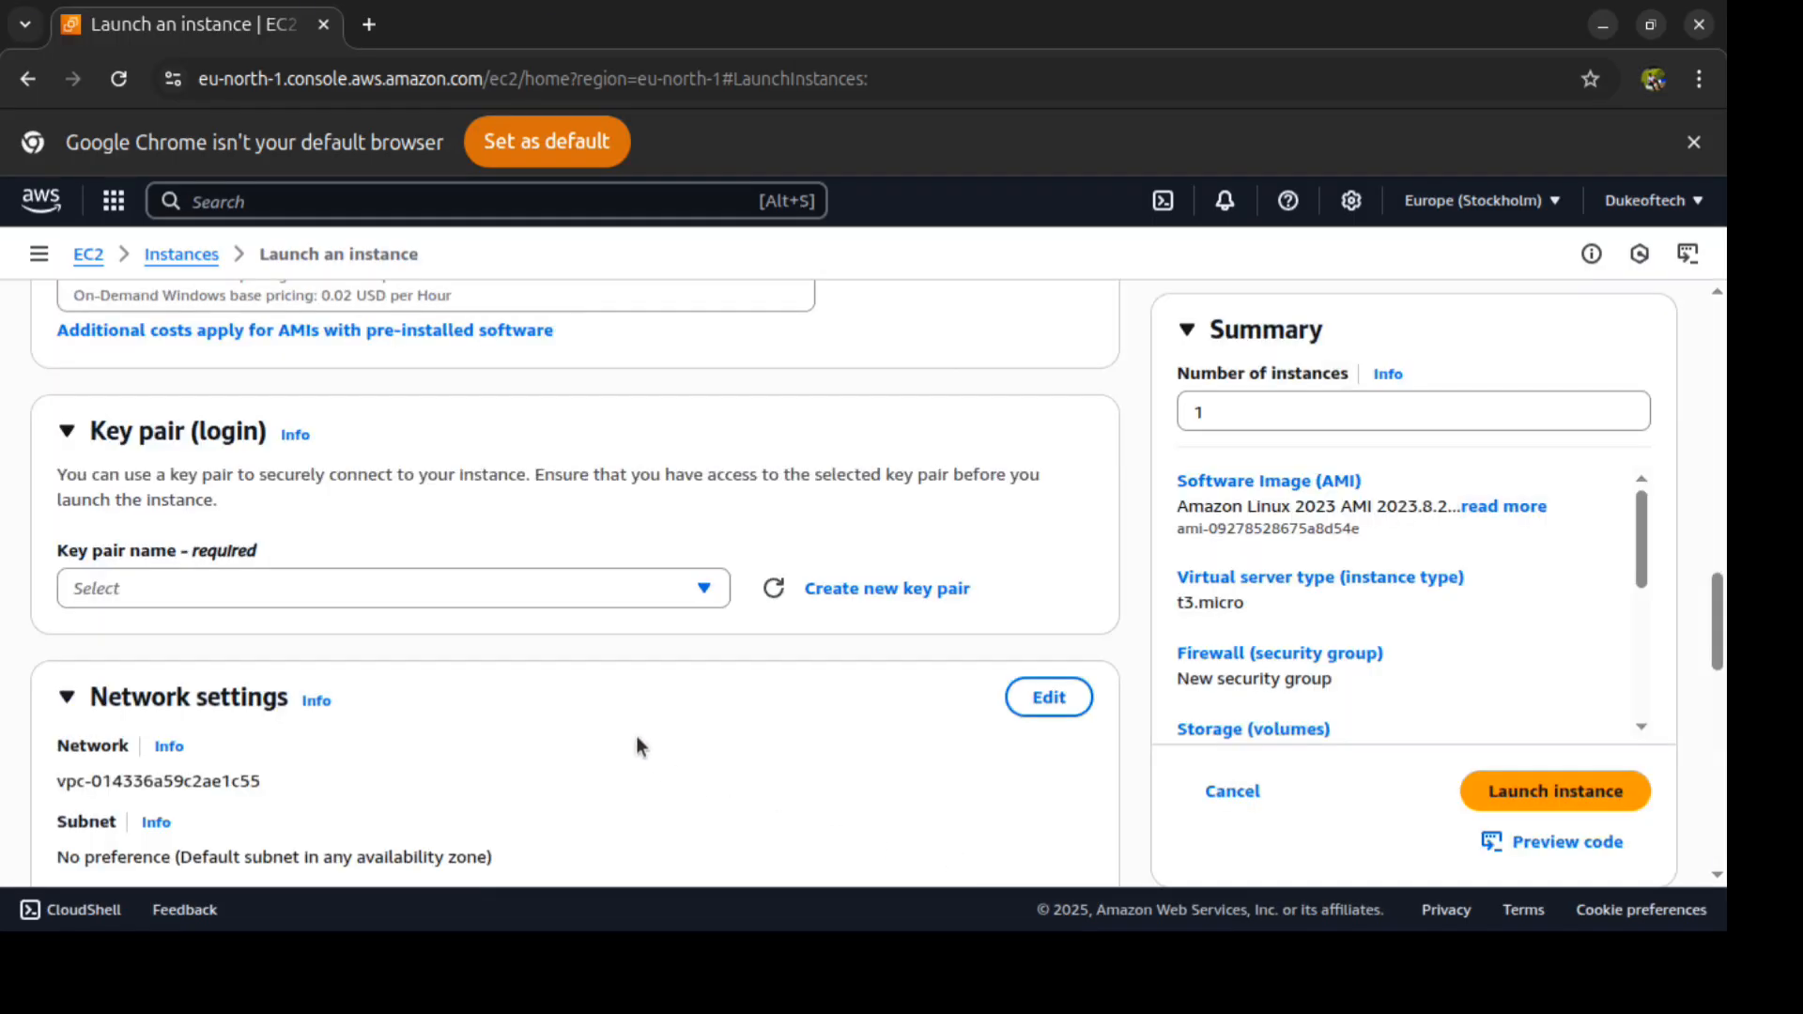
Step: Assign the existing key pair "pem" and allow HTTP traffic from the internet in the new security group
left_click(577, 592)
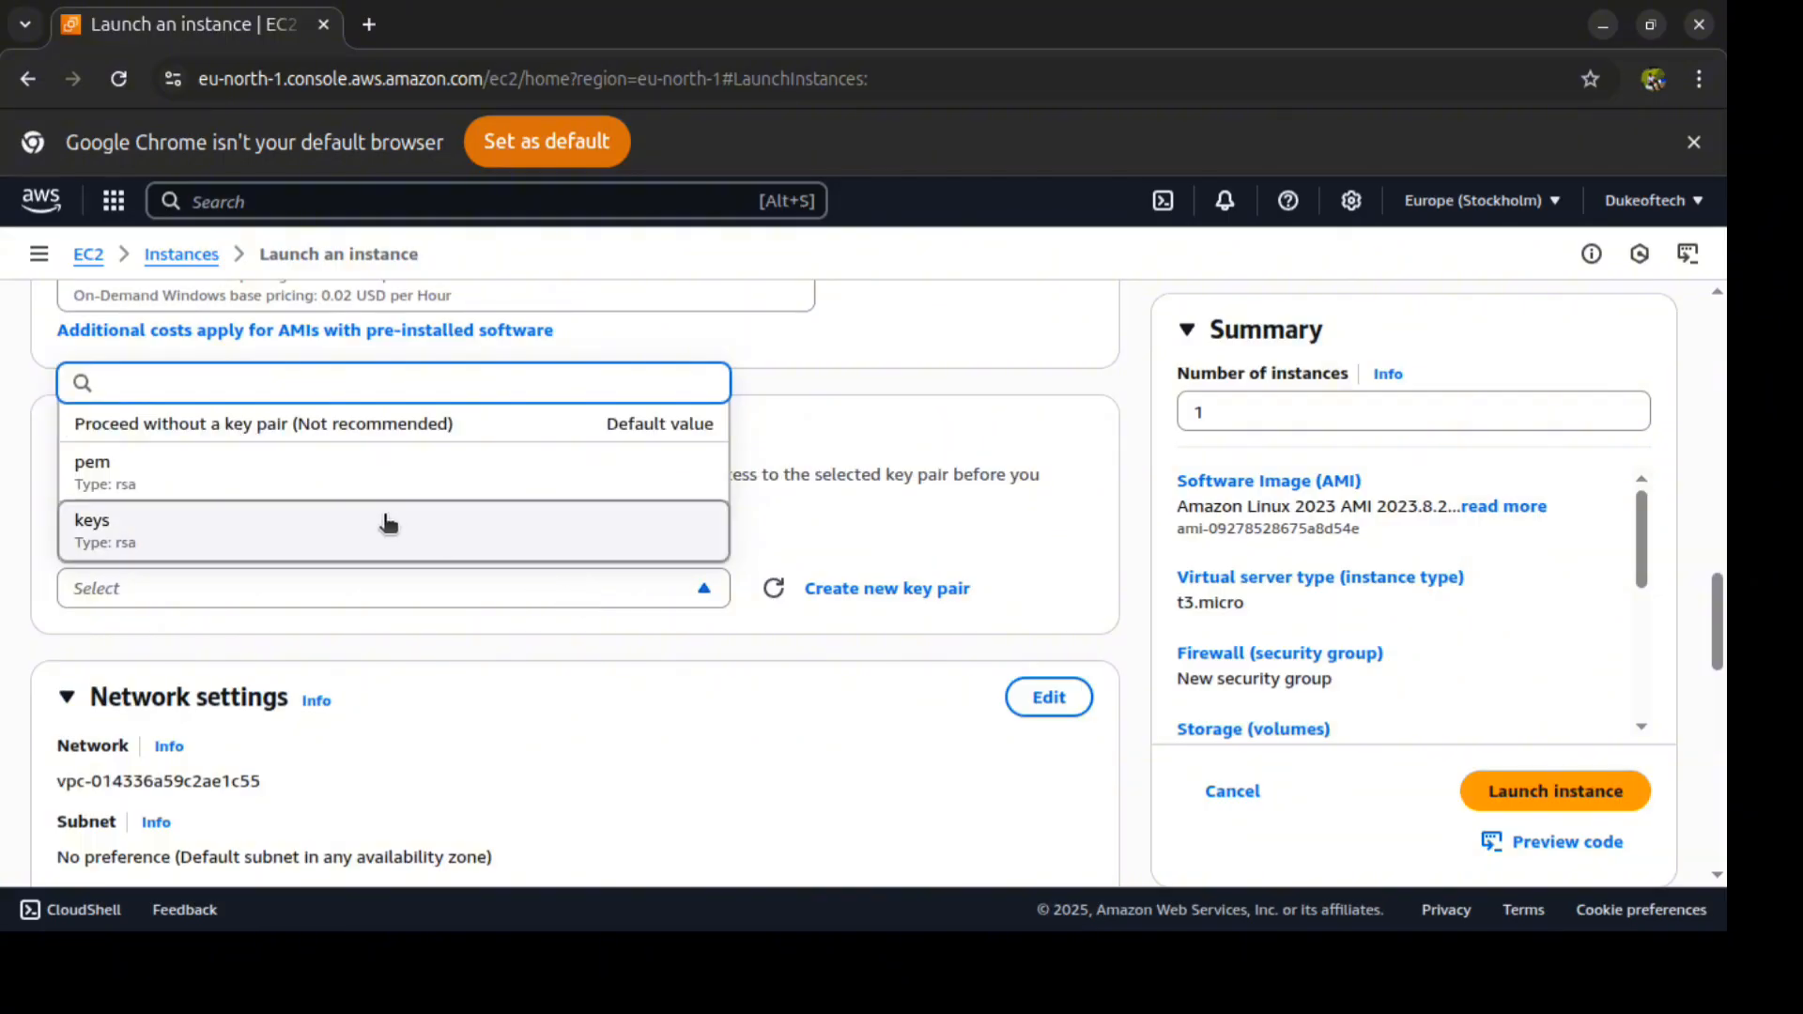
left_click(367, 486)
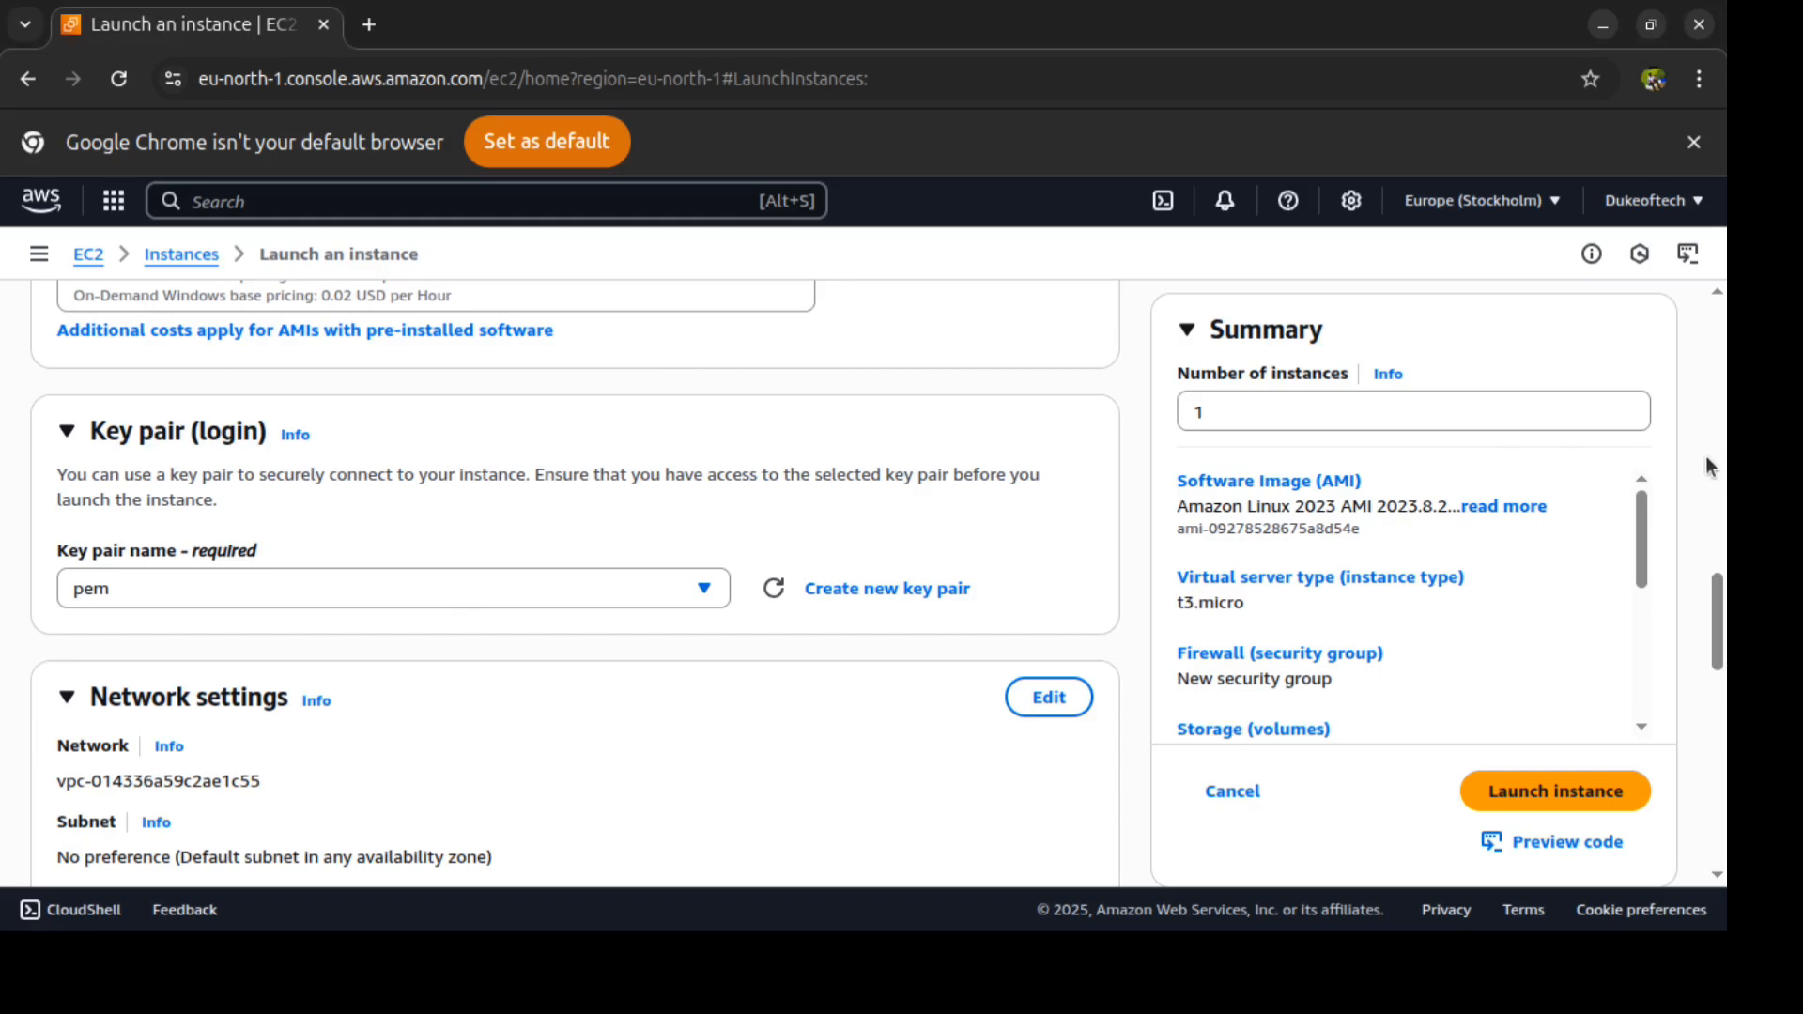
scroll(1710, 467, "down", 5)
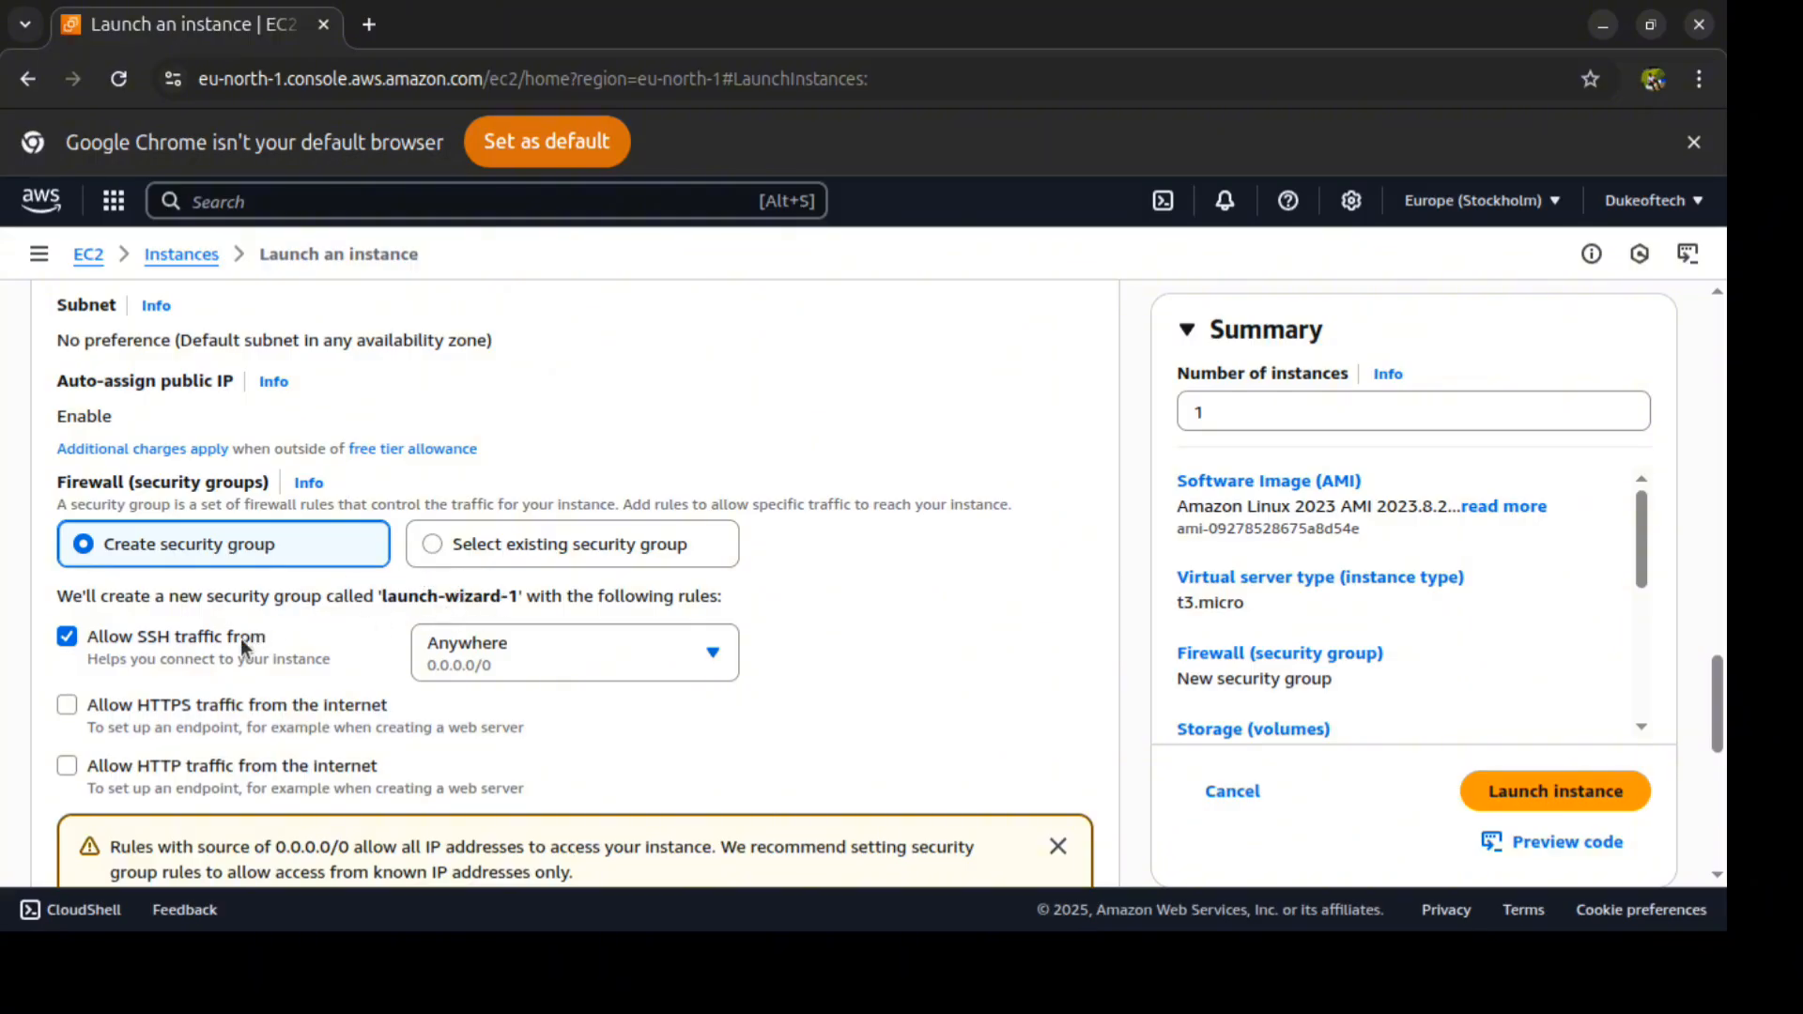
scroll(240, 642, "down", 2)
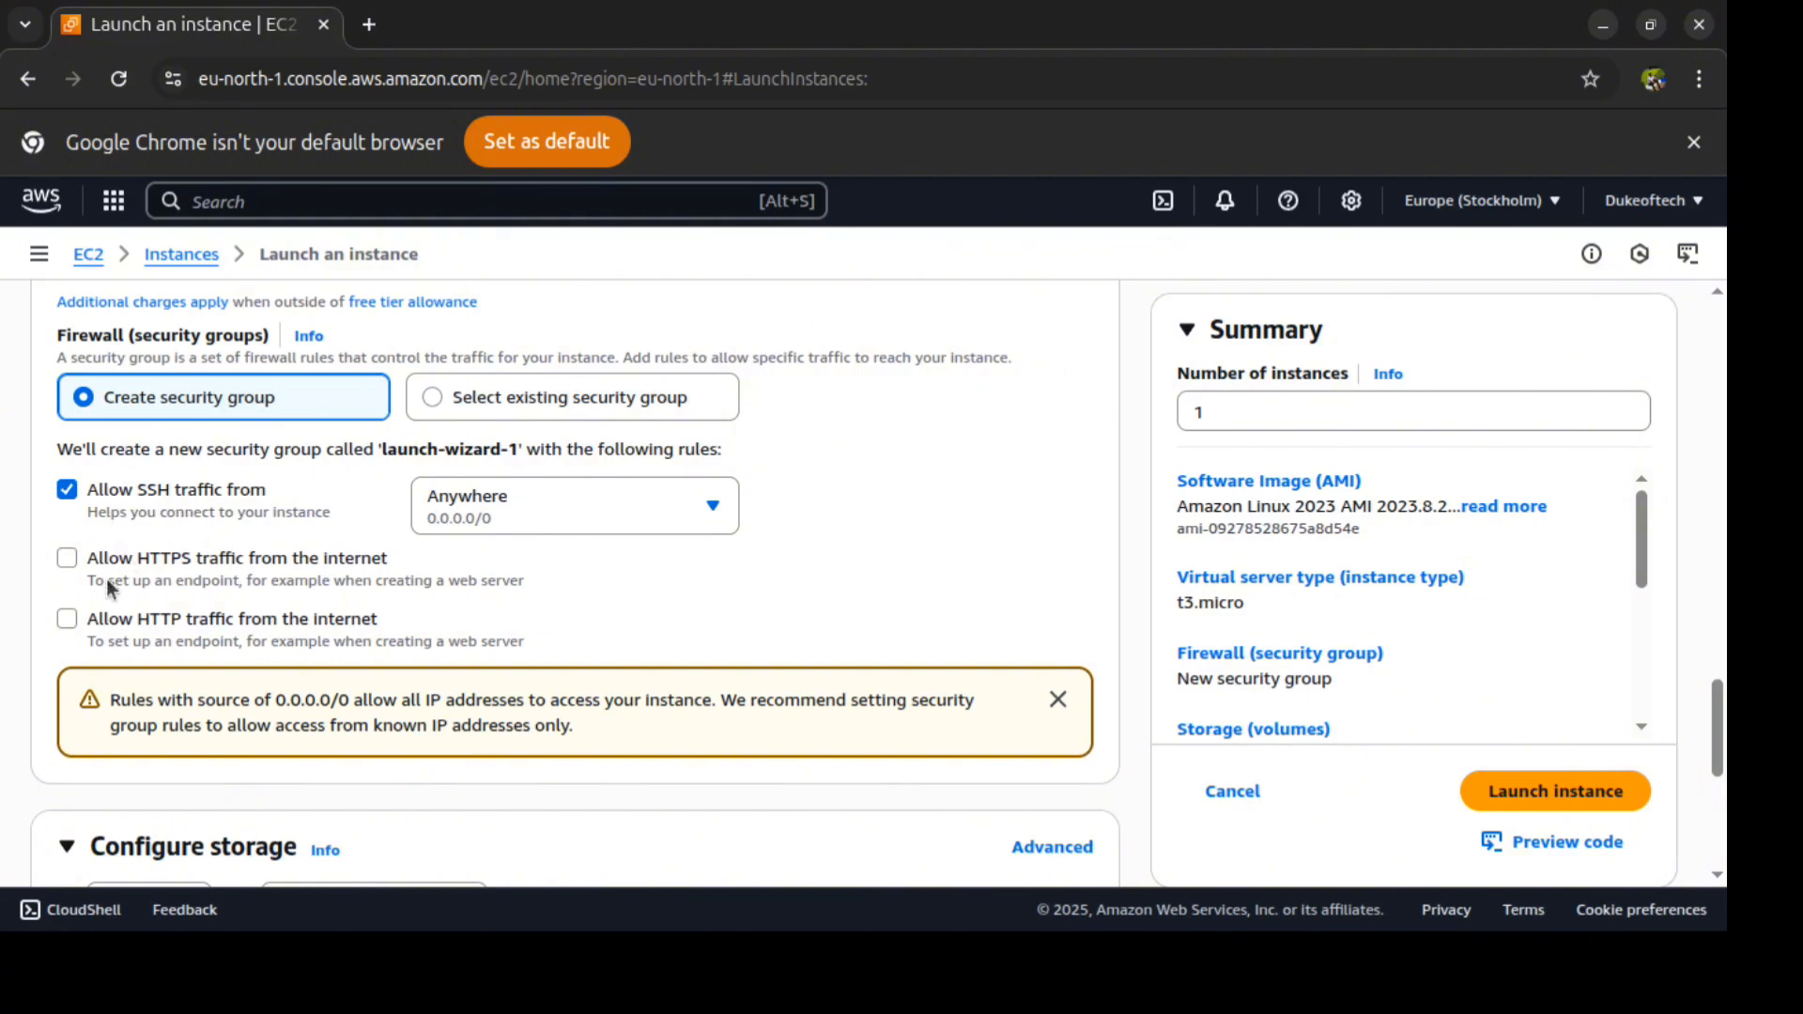
left_click(68, 630)
scroll(178, 562, "down", 1)
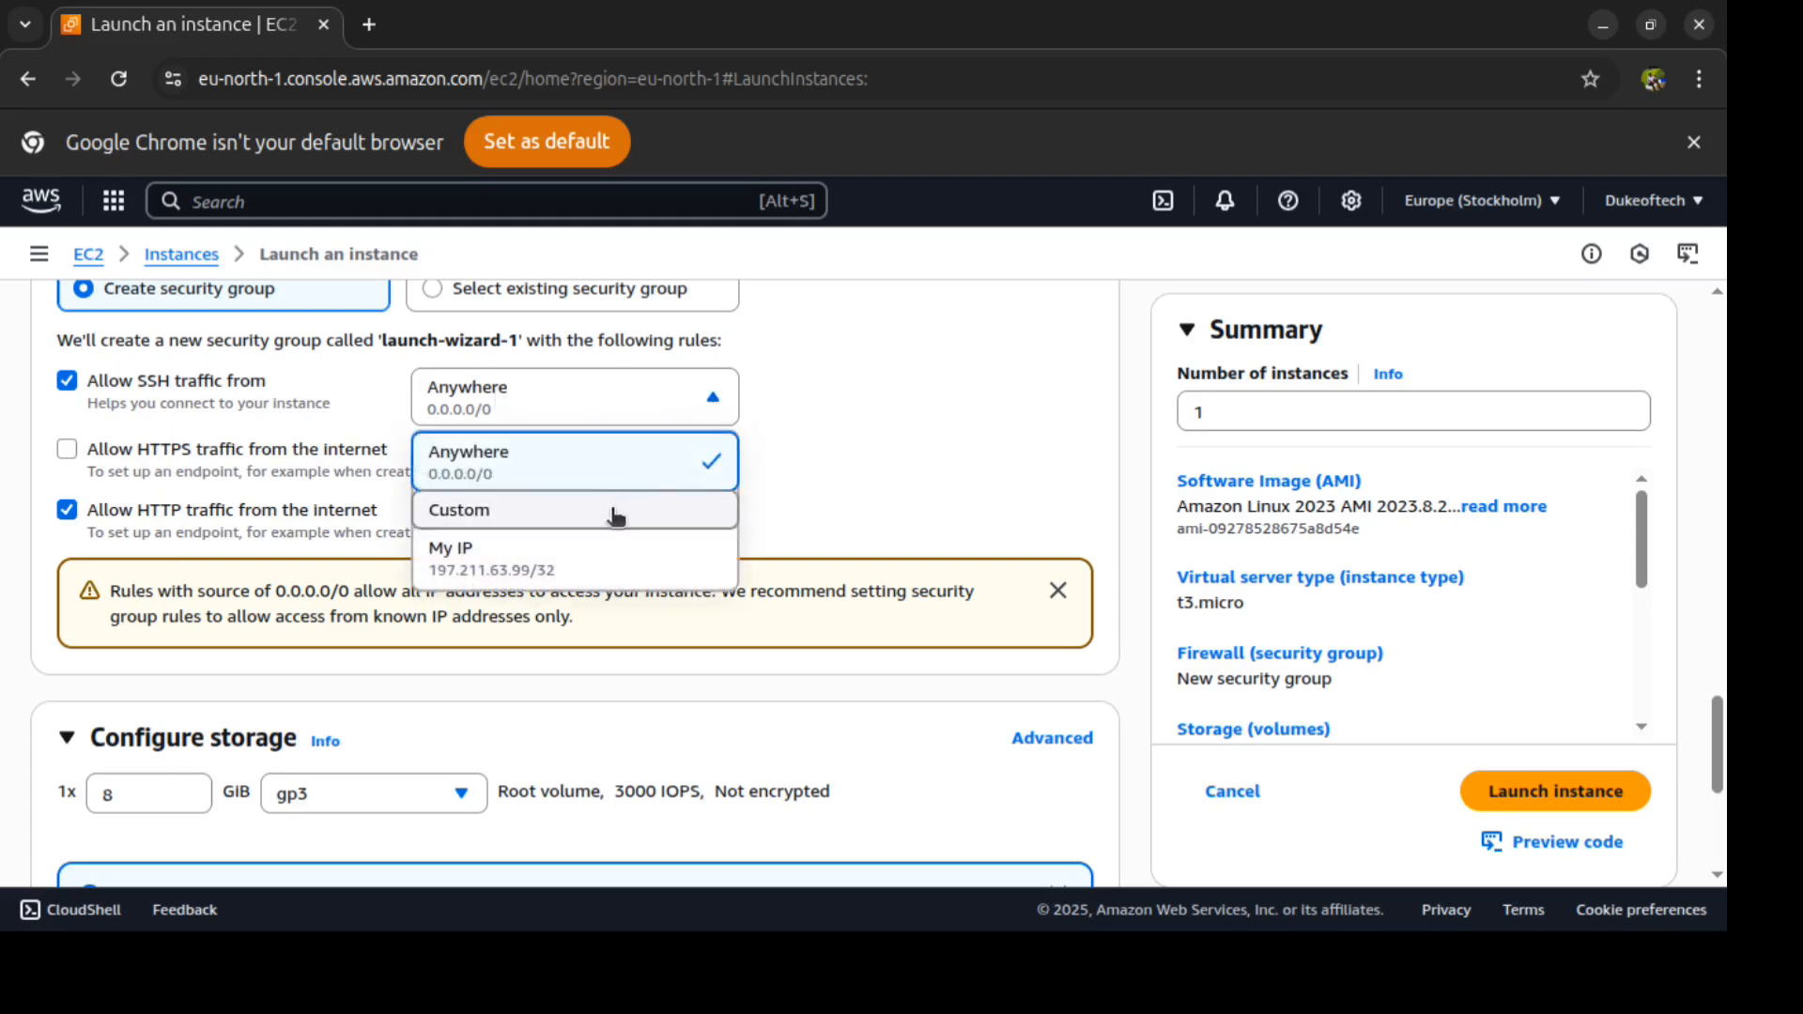
left_click(814, 431)
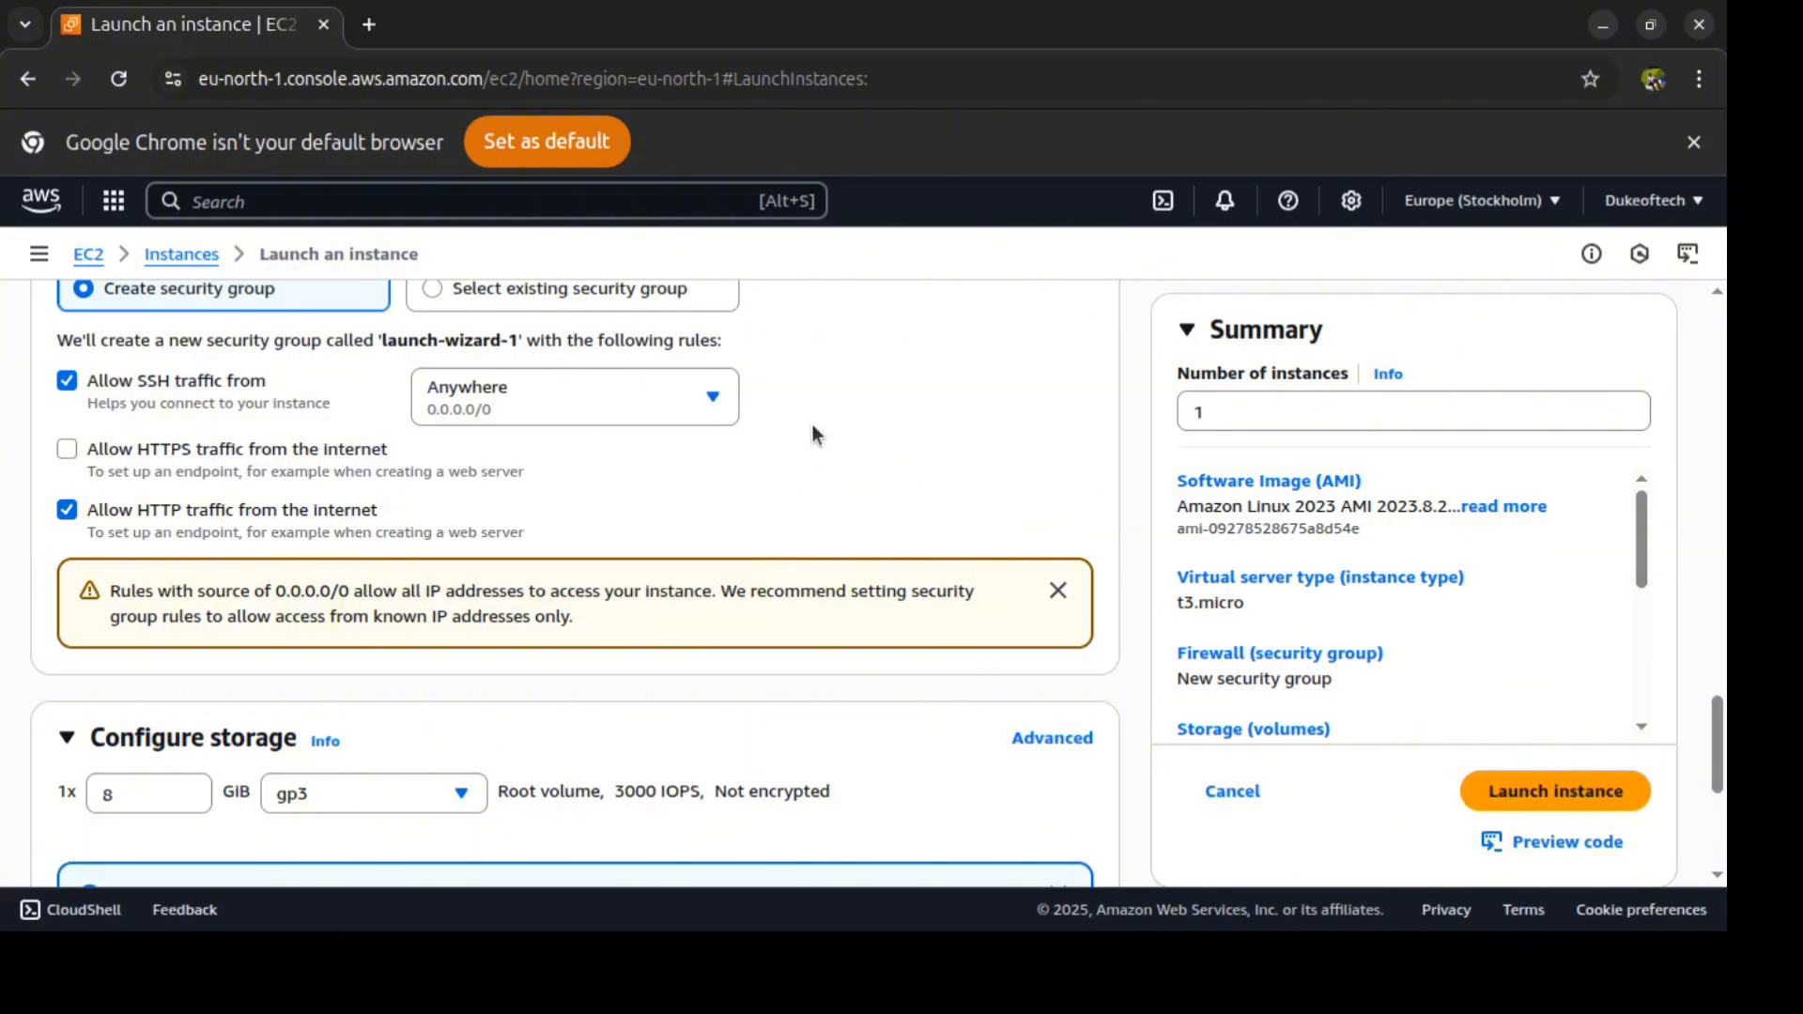
Step: Examine the root volume's advanced storage settings, including its Delete on termination options, and return to the simple storage view
scroll(813, 430, "down", 1)
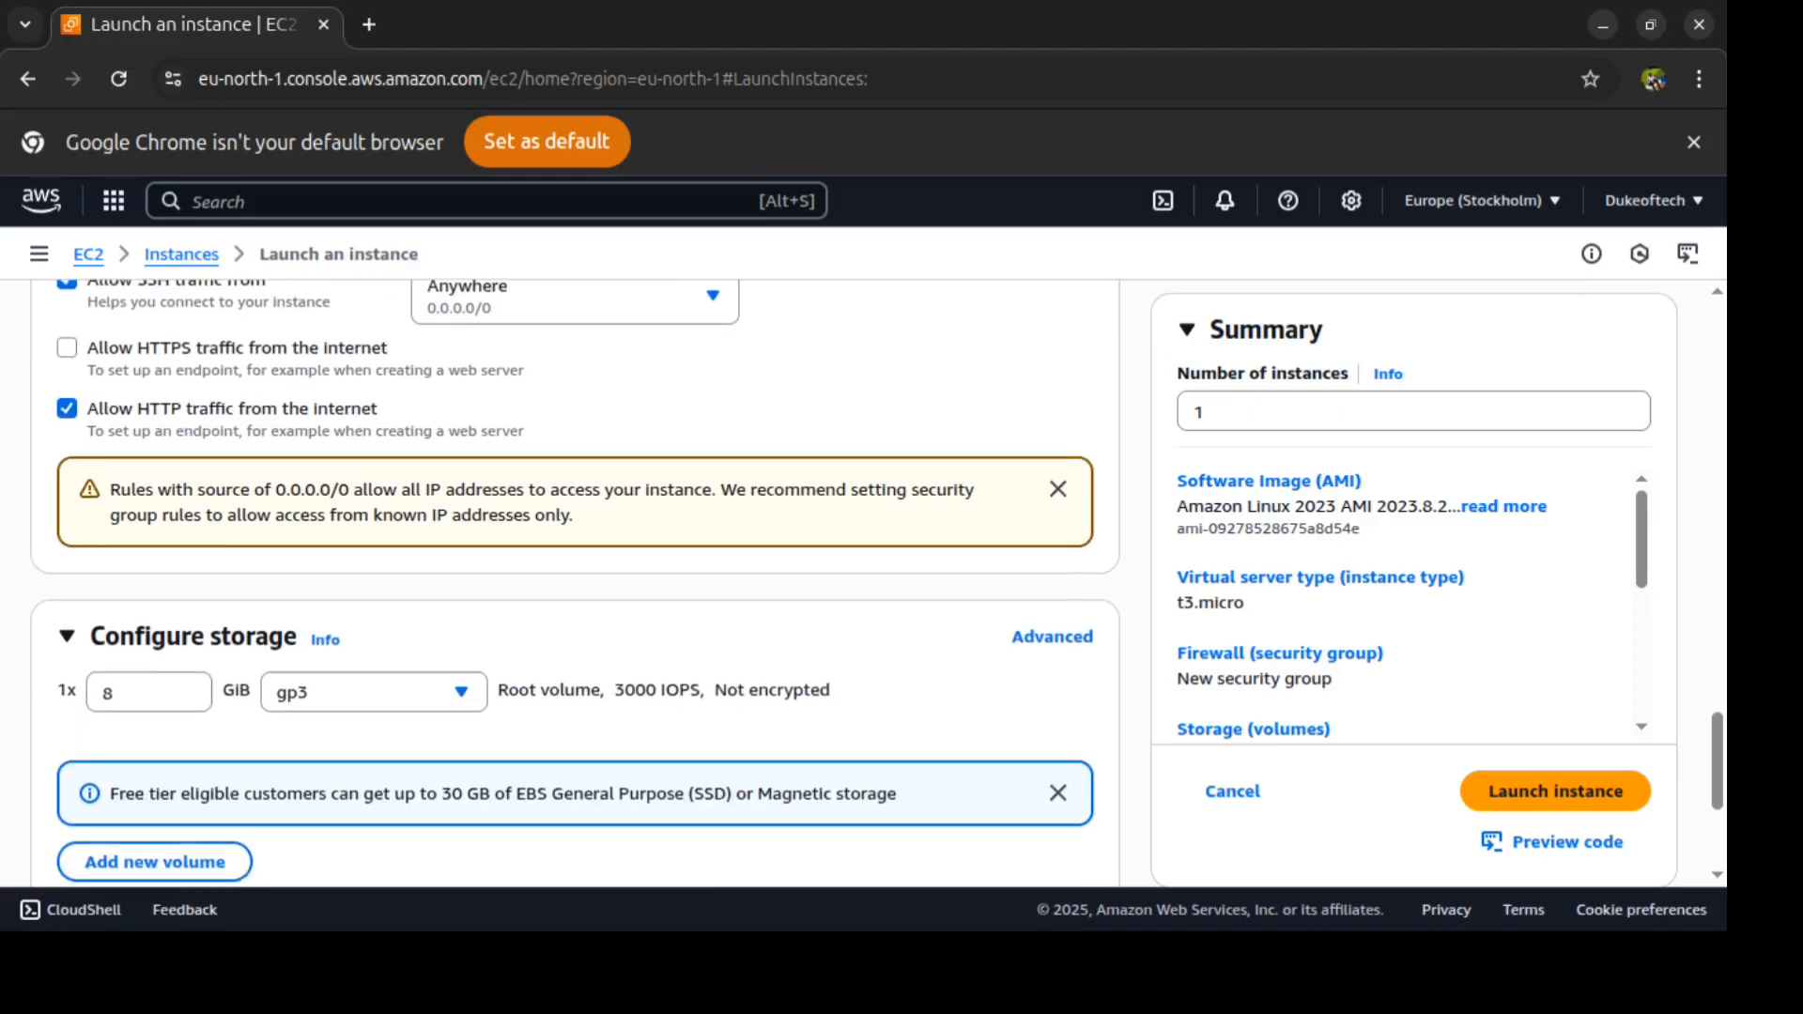
scroll(575, 582, "down", 1)
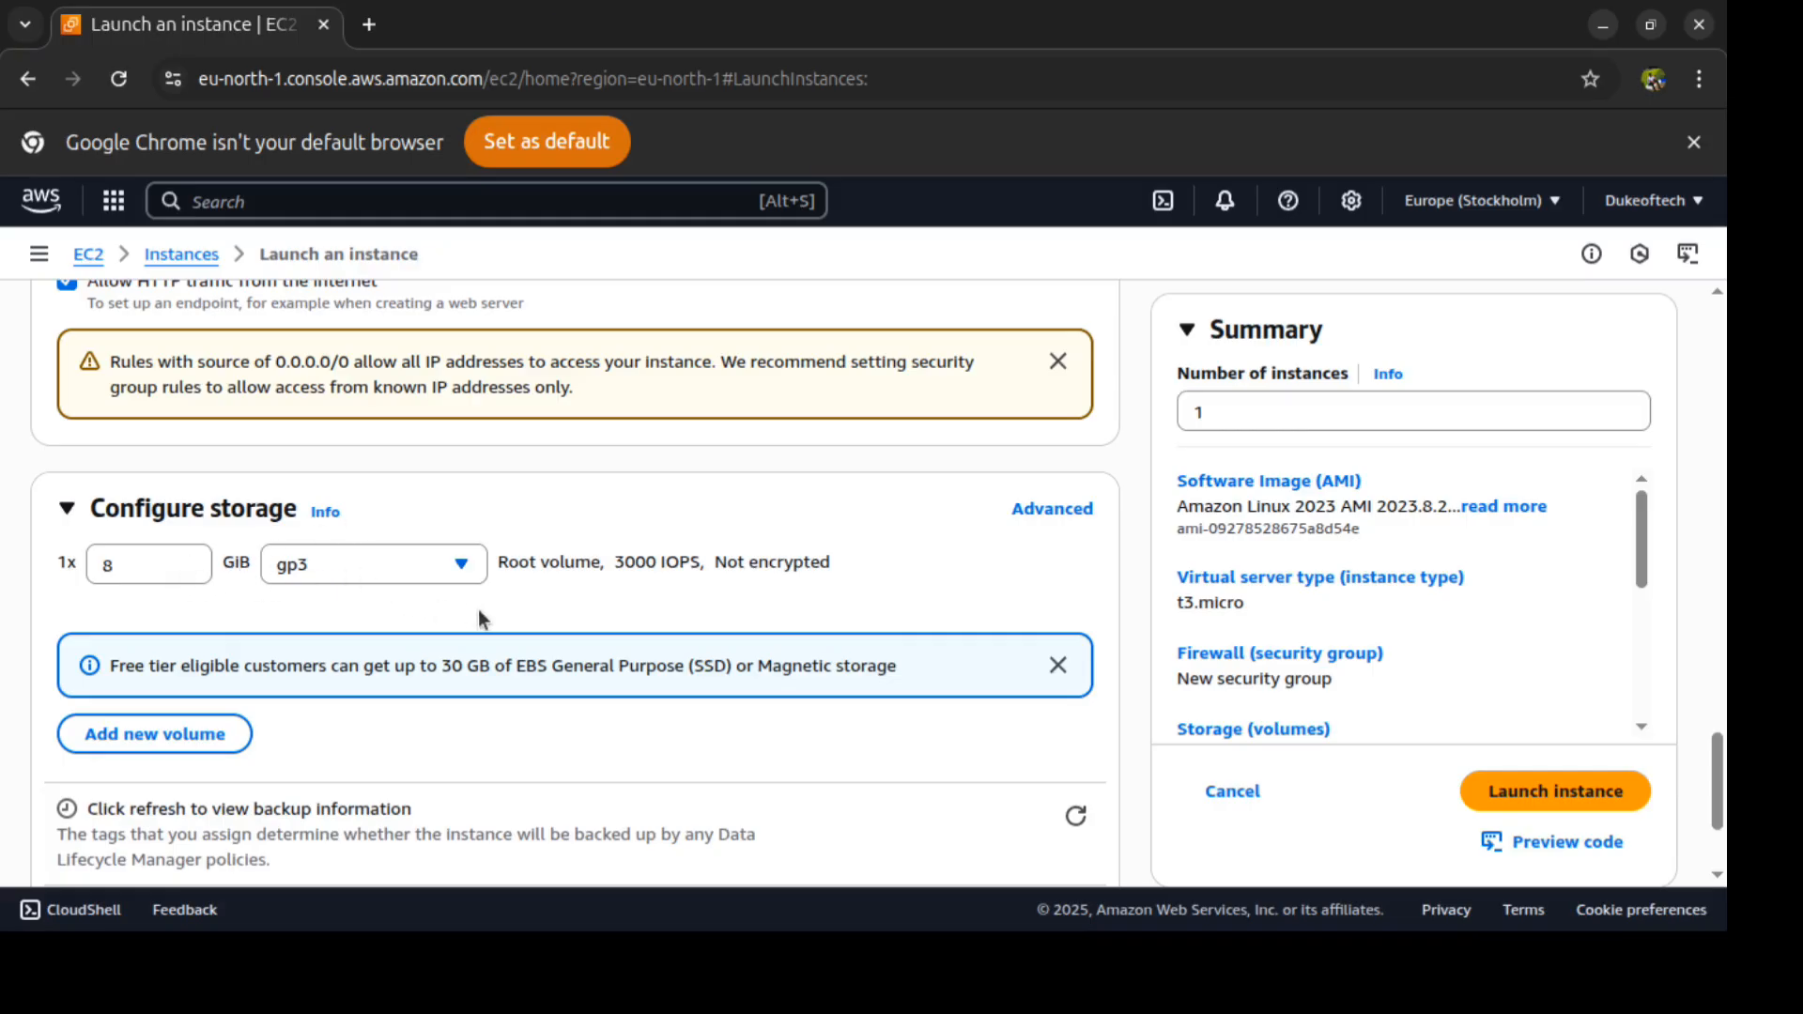
left_click(1052, 510)
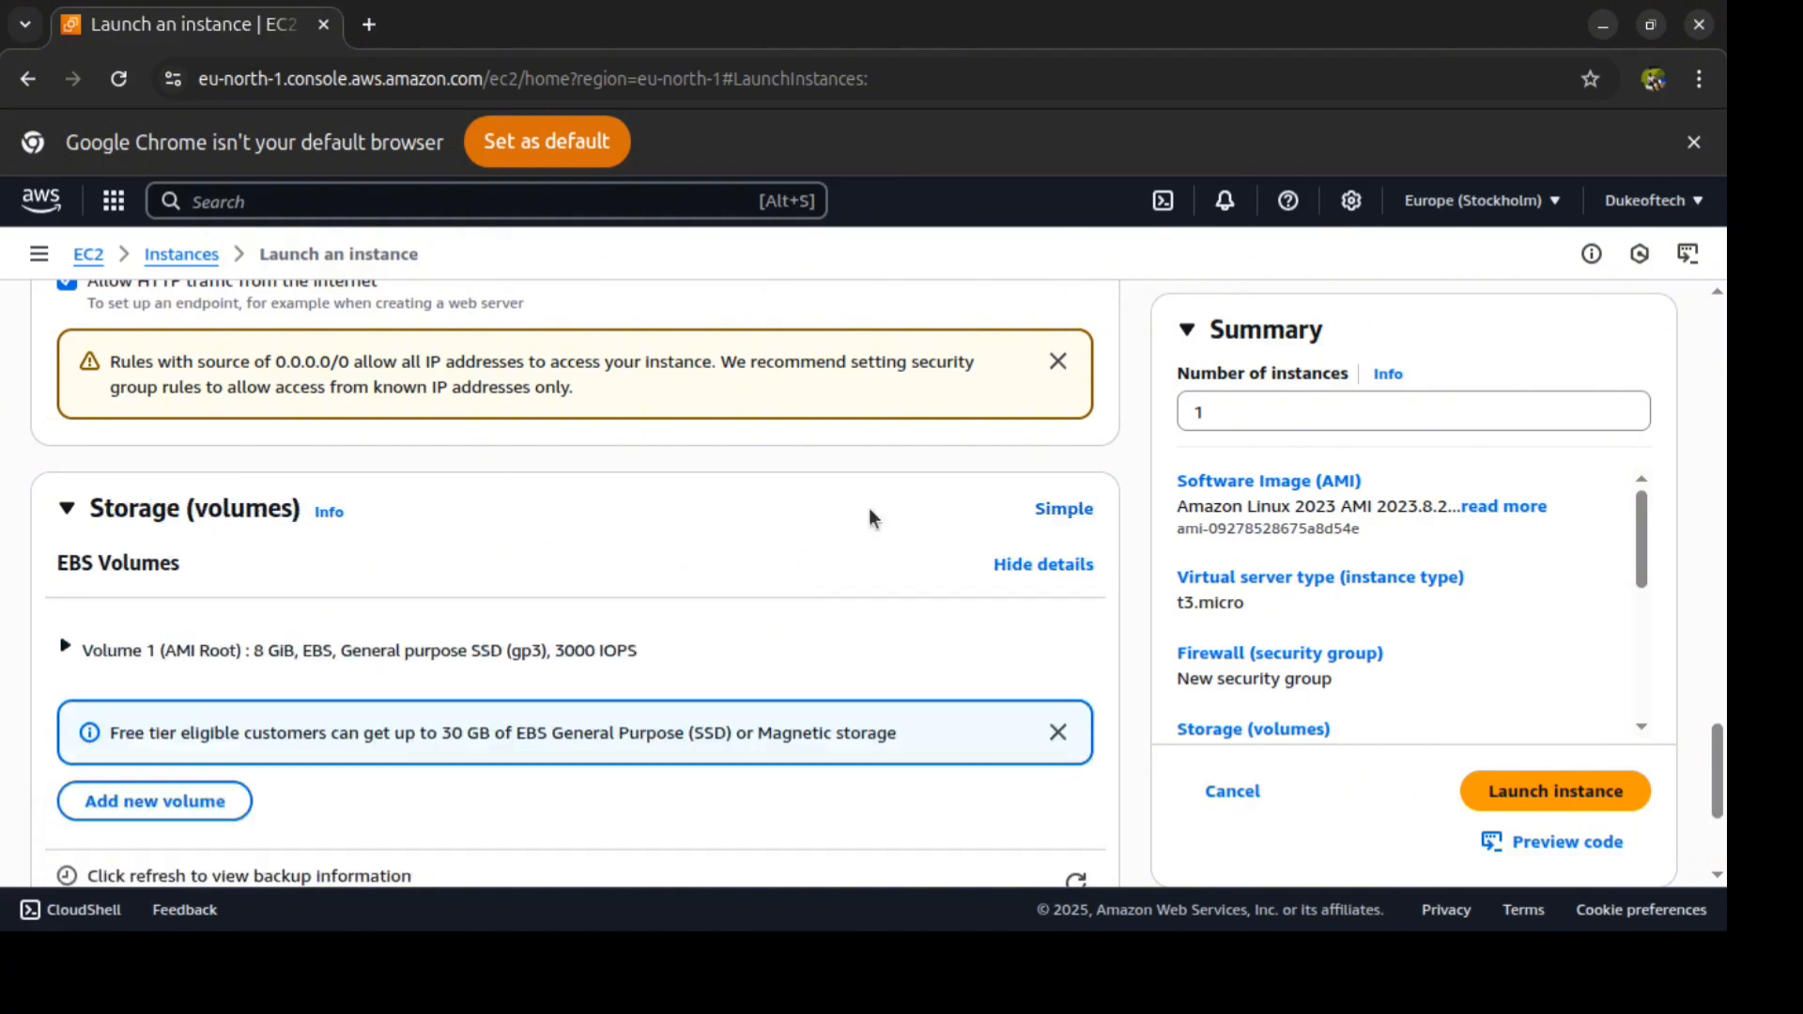
left_click(66, 648)
scroll(78, 651, "down", 3)
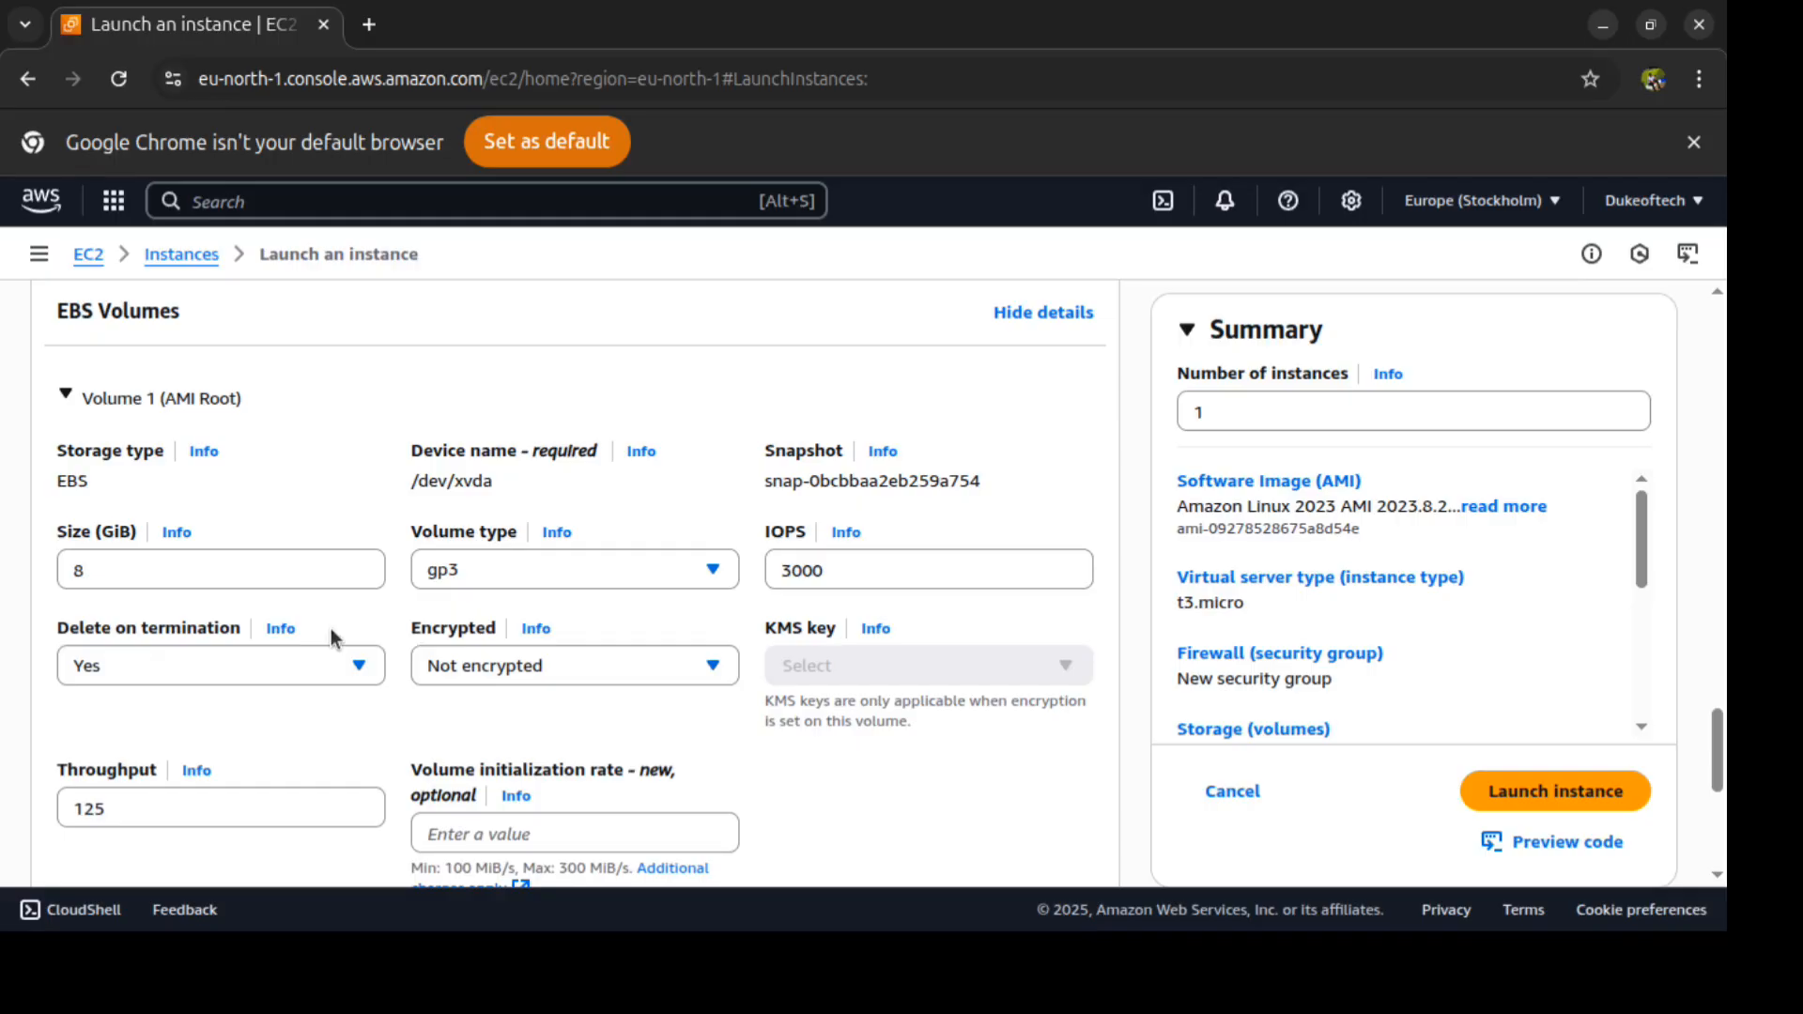
left_click(358, 670)
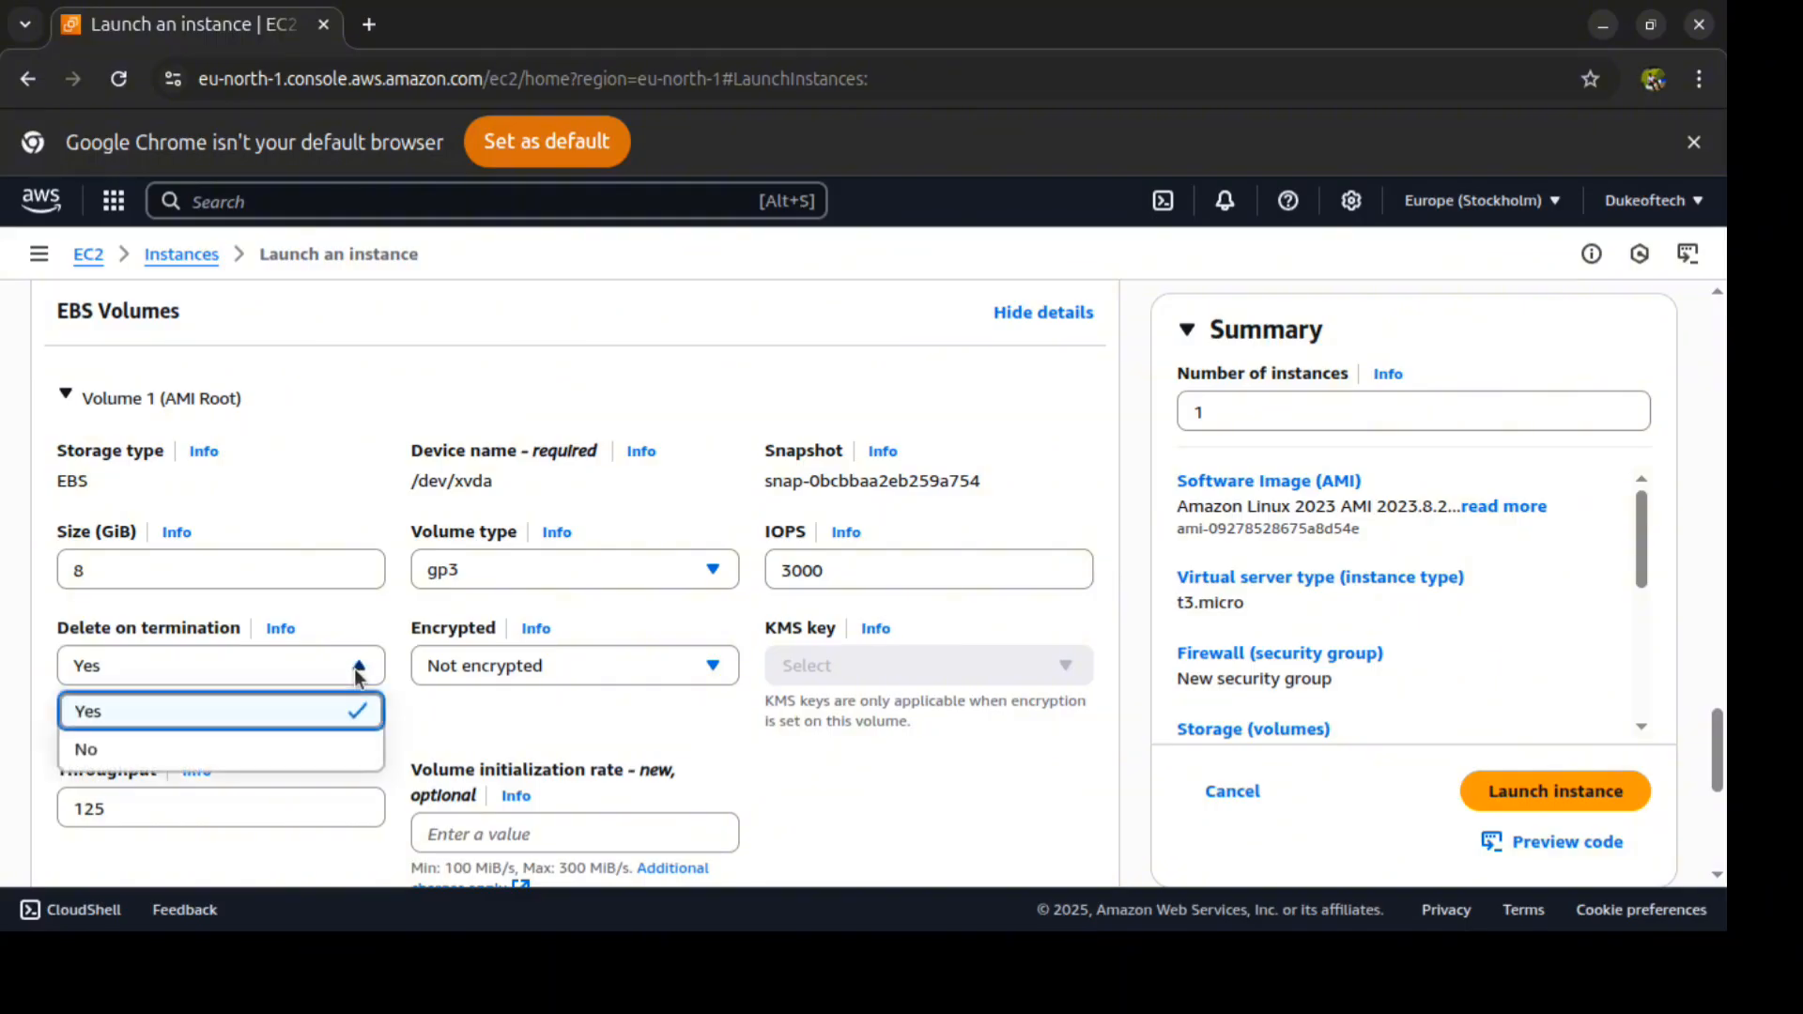
left_click(358, 671)
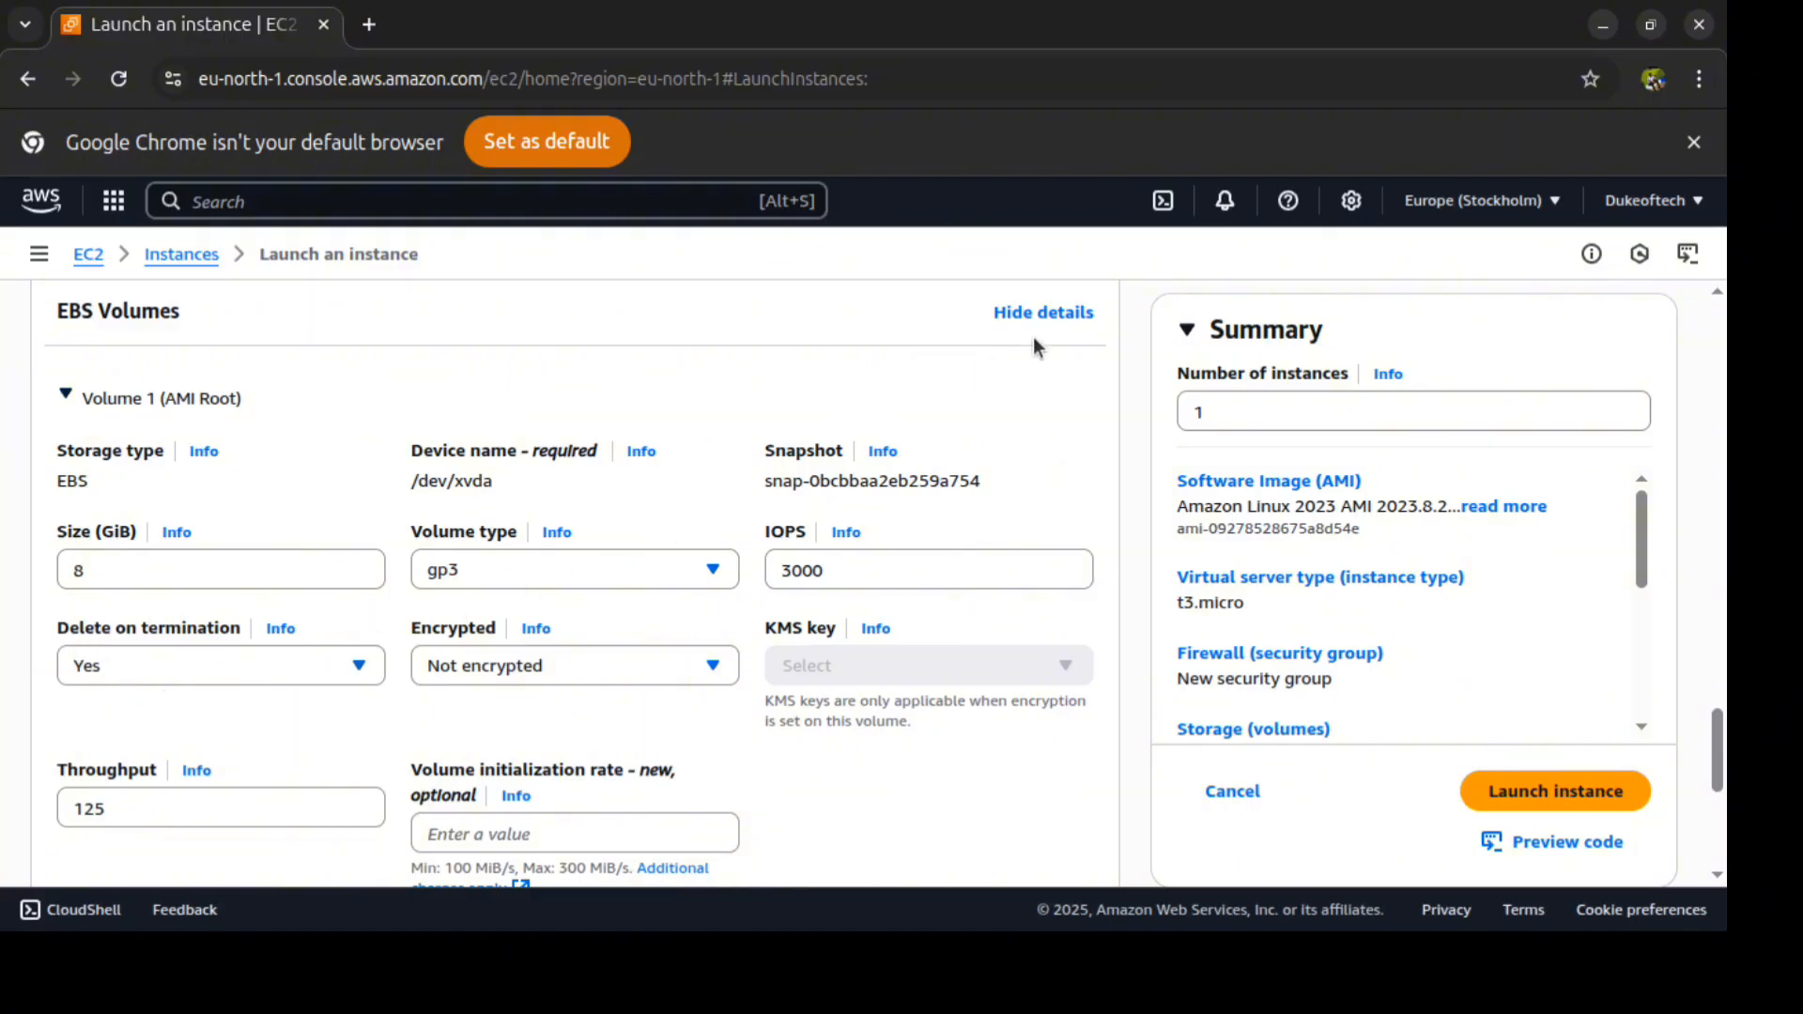
scroll(1033, 339, "up", 2)
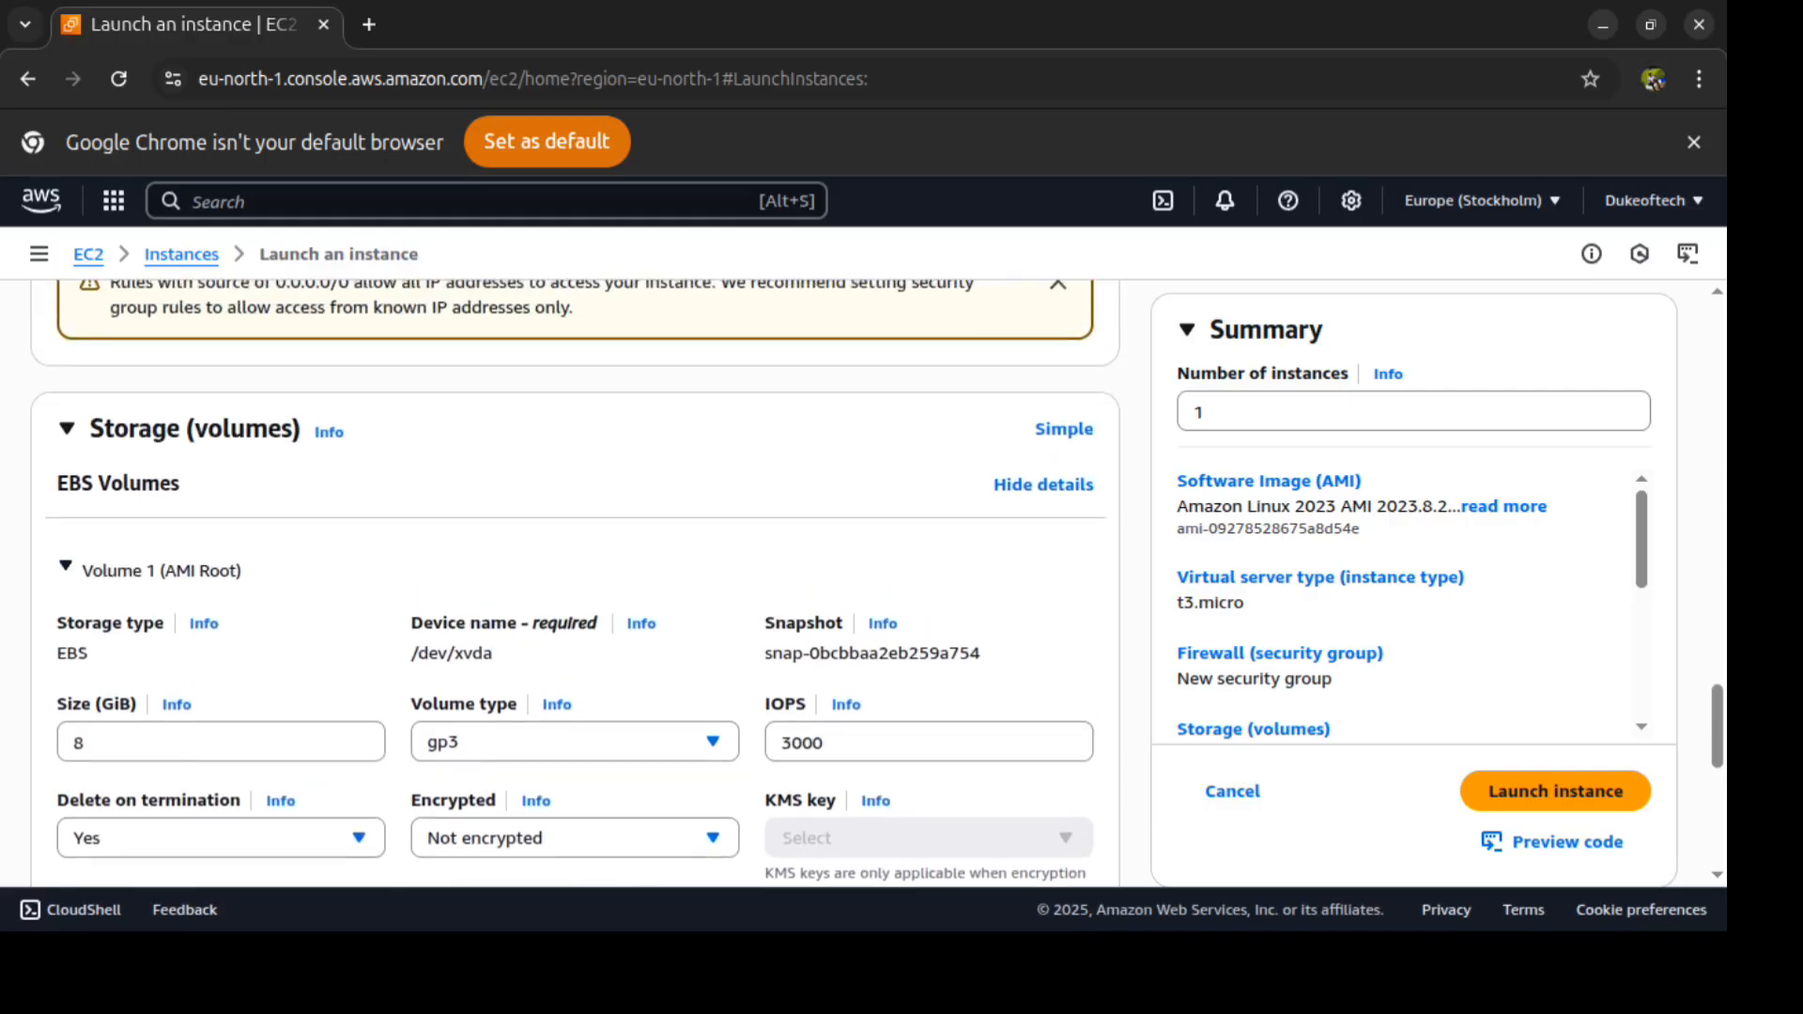
left_click(1069, 430)
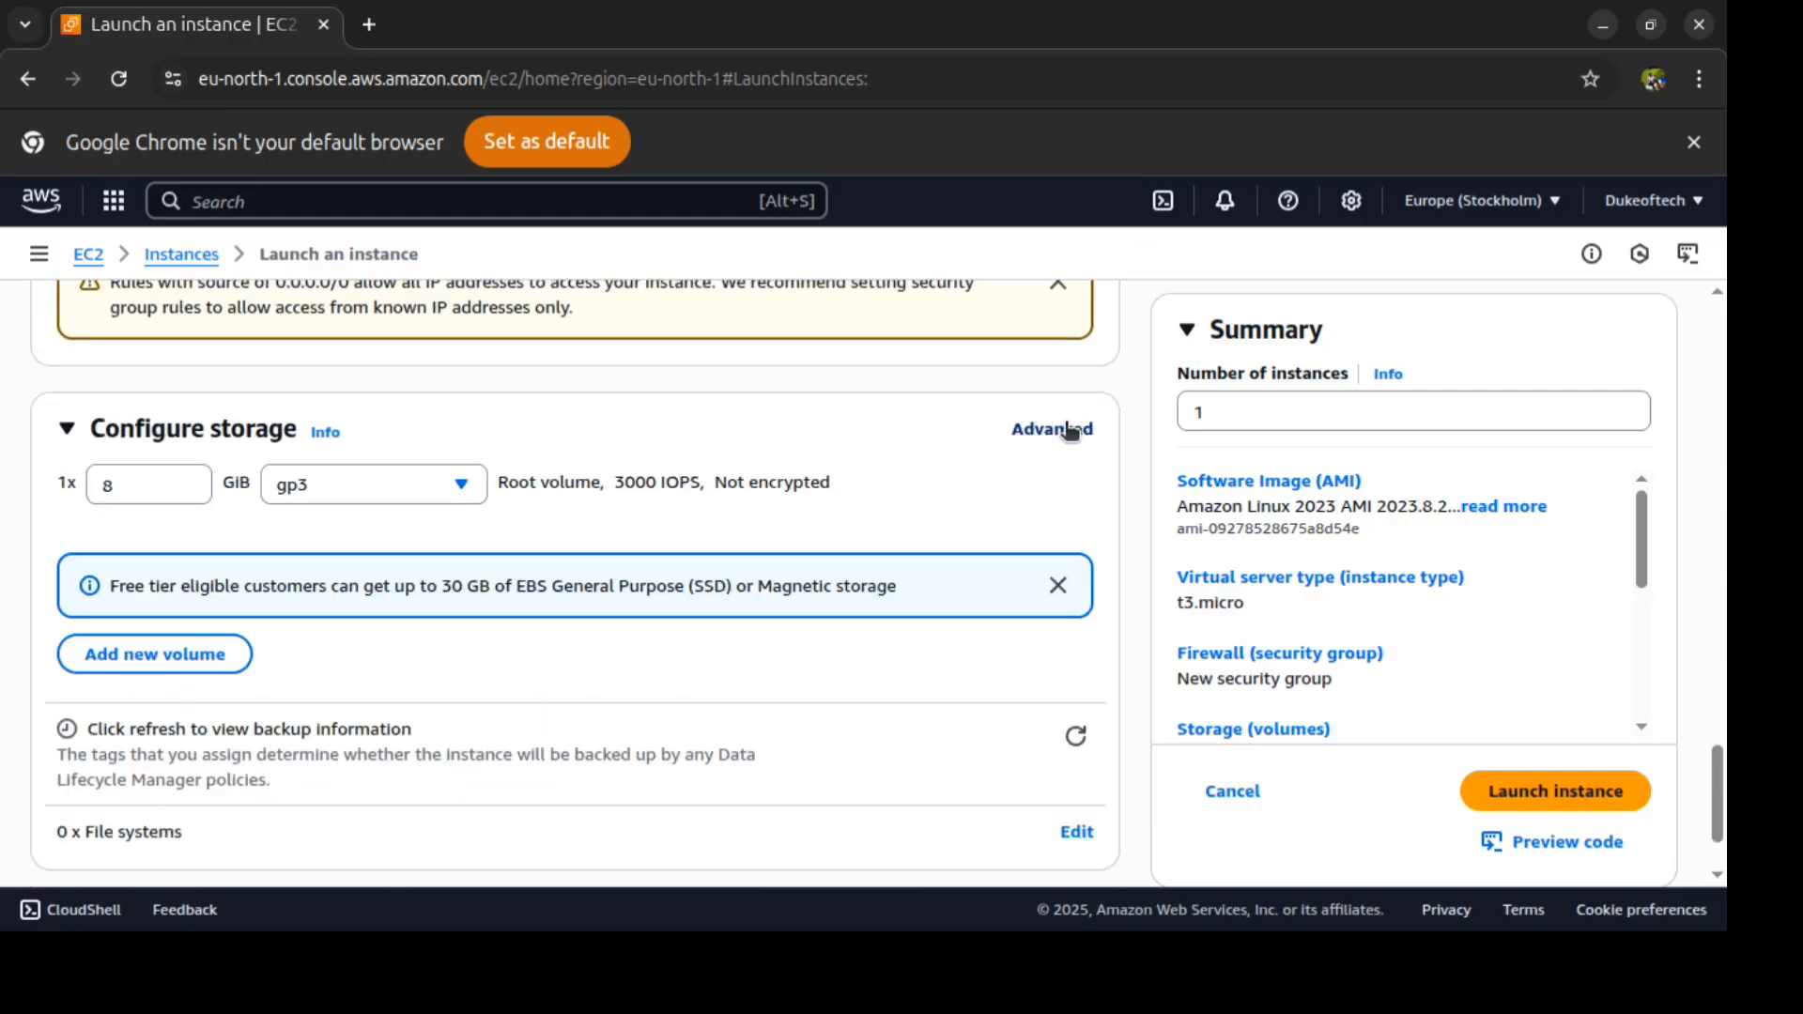
Step: Add a user data script in the advanced details that installs, starts and enables httpd and writes a "Hi future tech pros" page to /var/www/html/index.html
scroll(1070, 430, "down", 2)
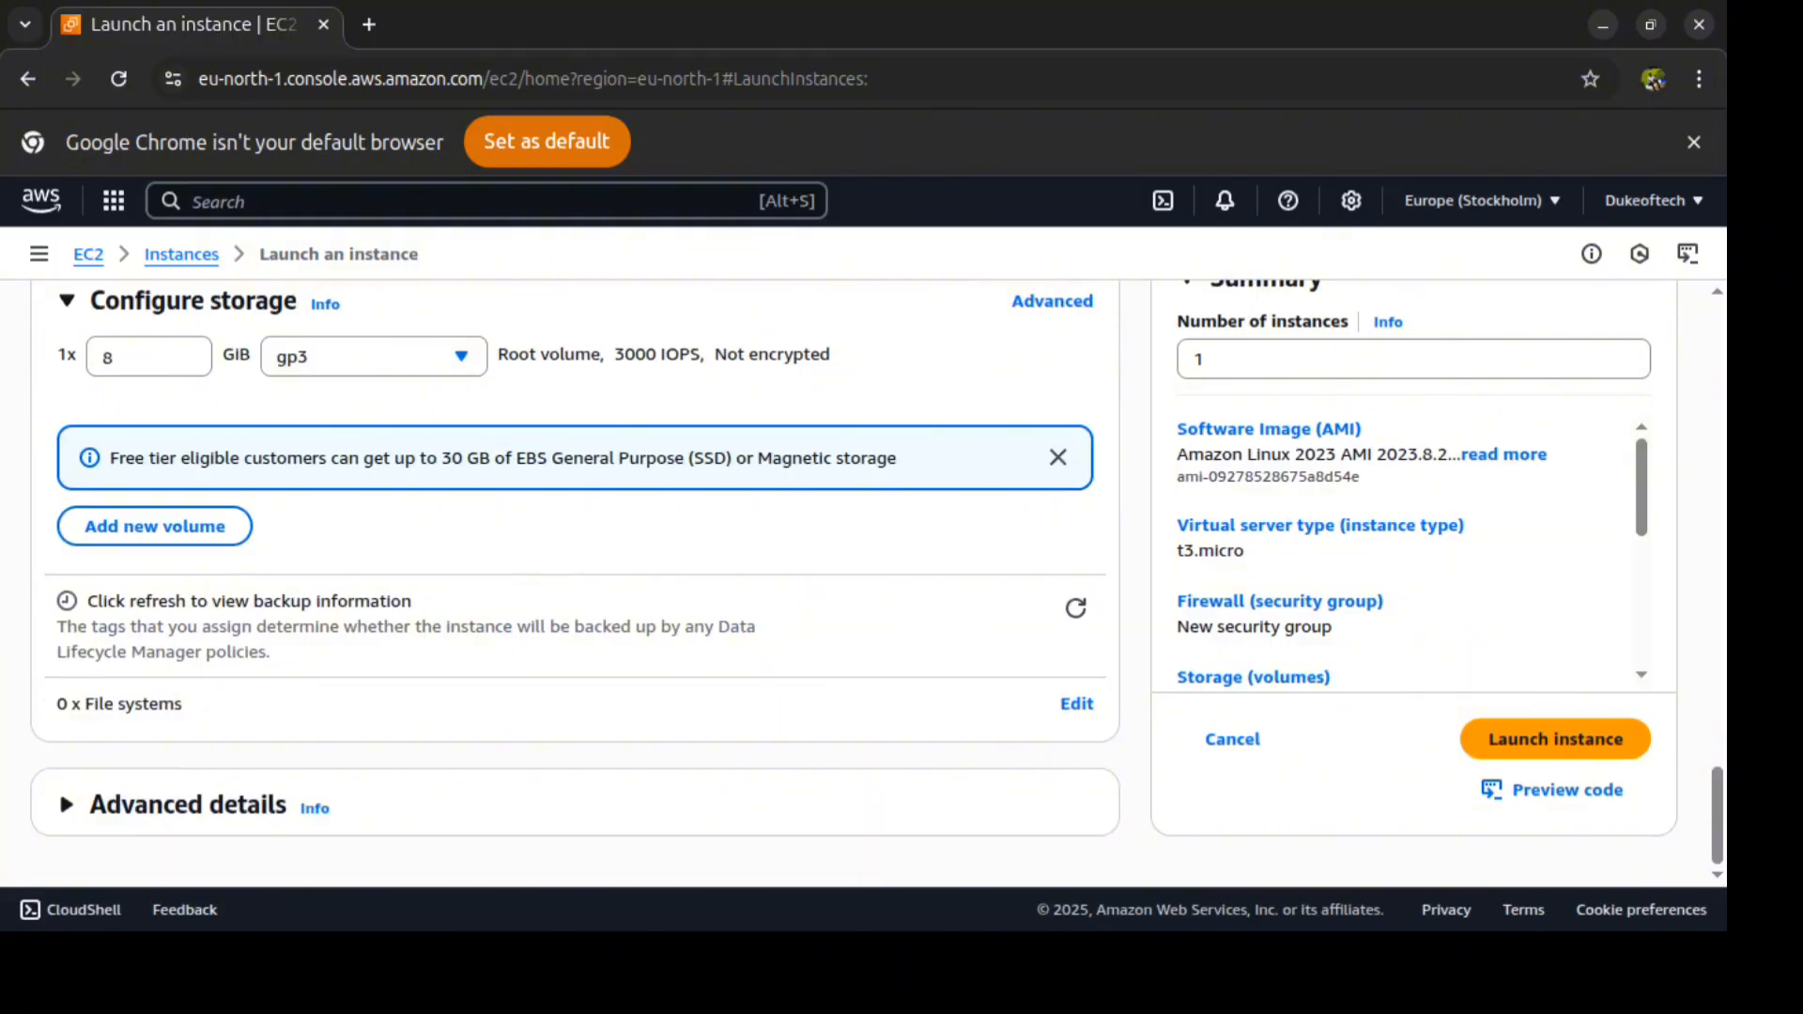
left_click(188, 805)
scroll(575, 582, "down", 4)
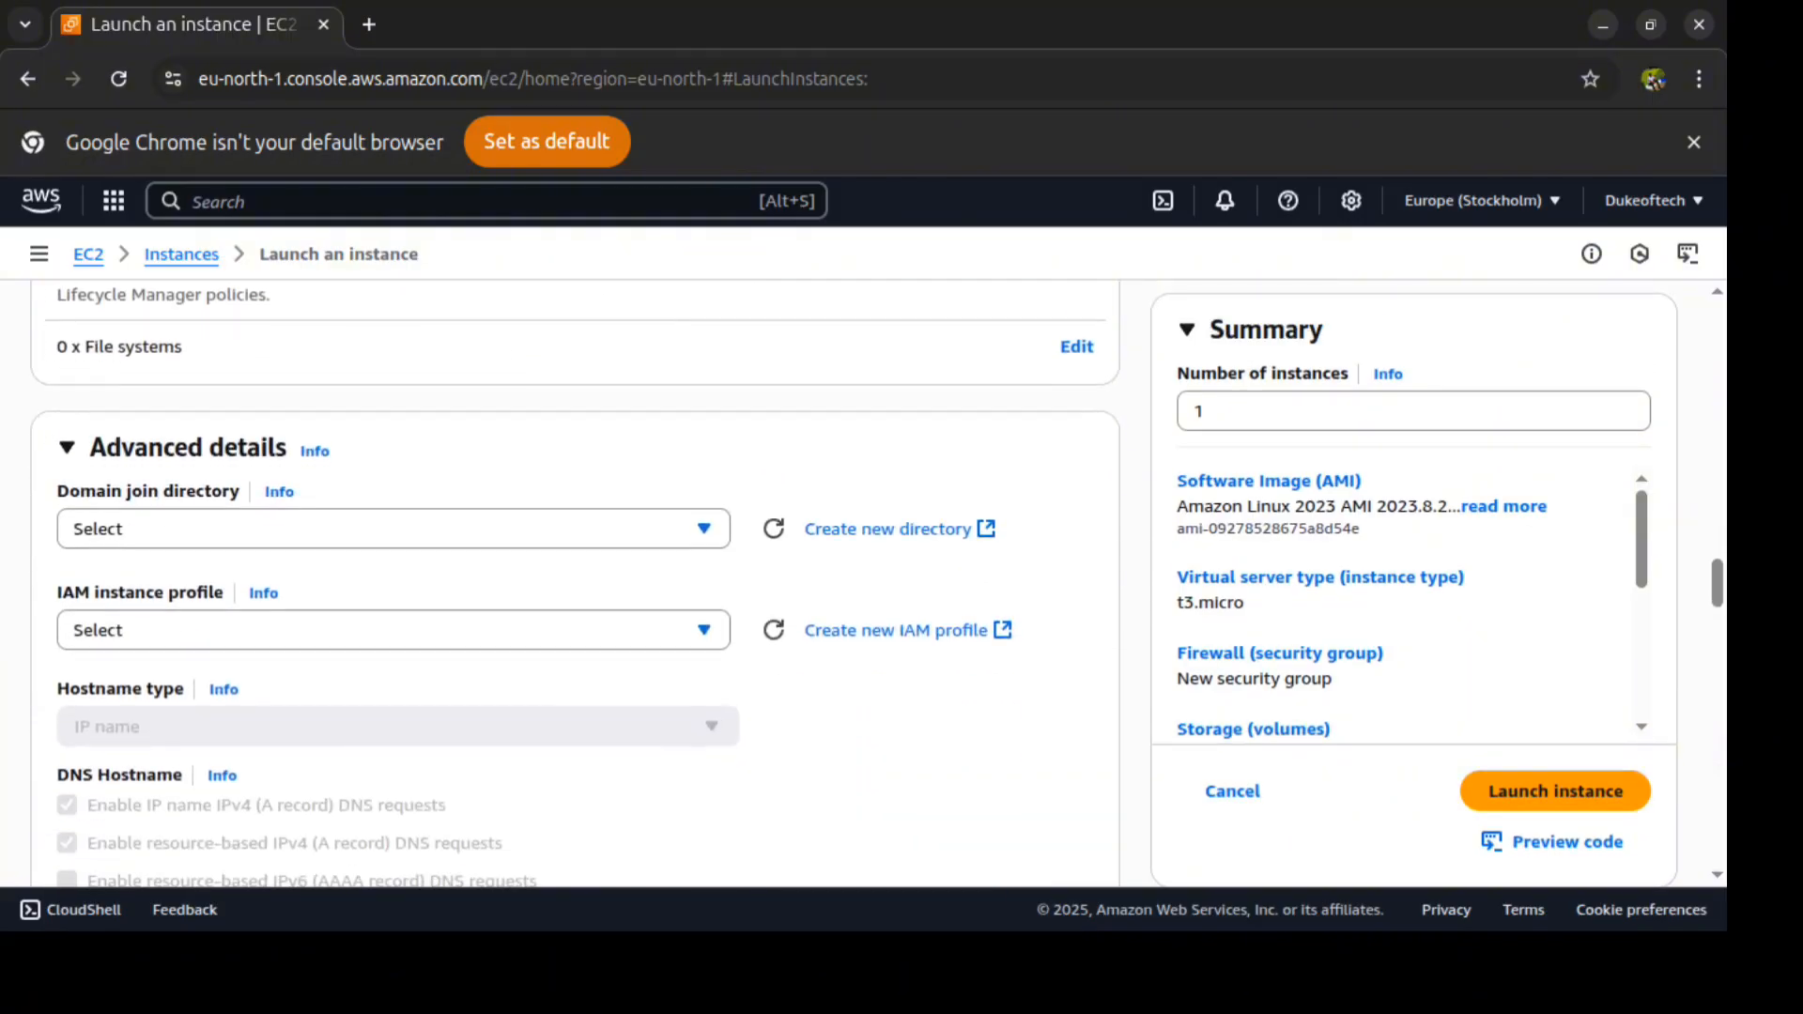
scroll(575, 582, "down", 15)
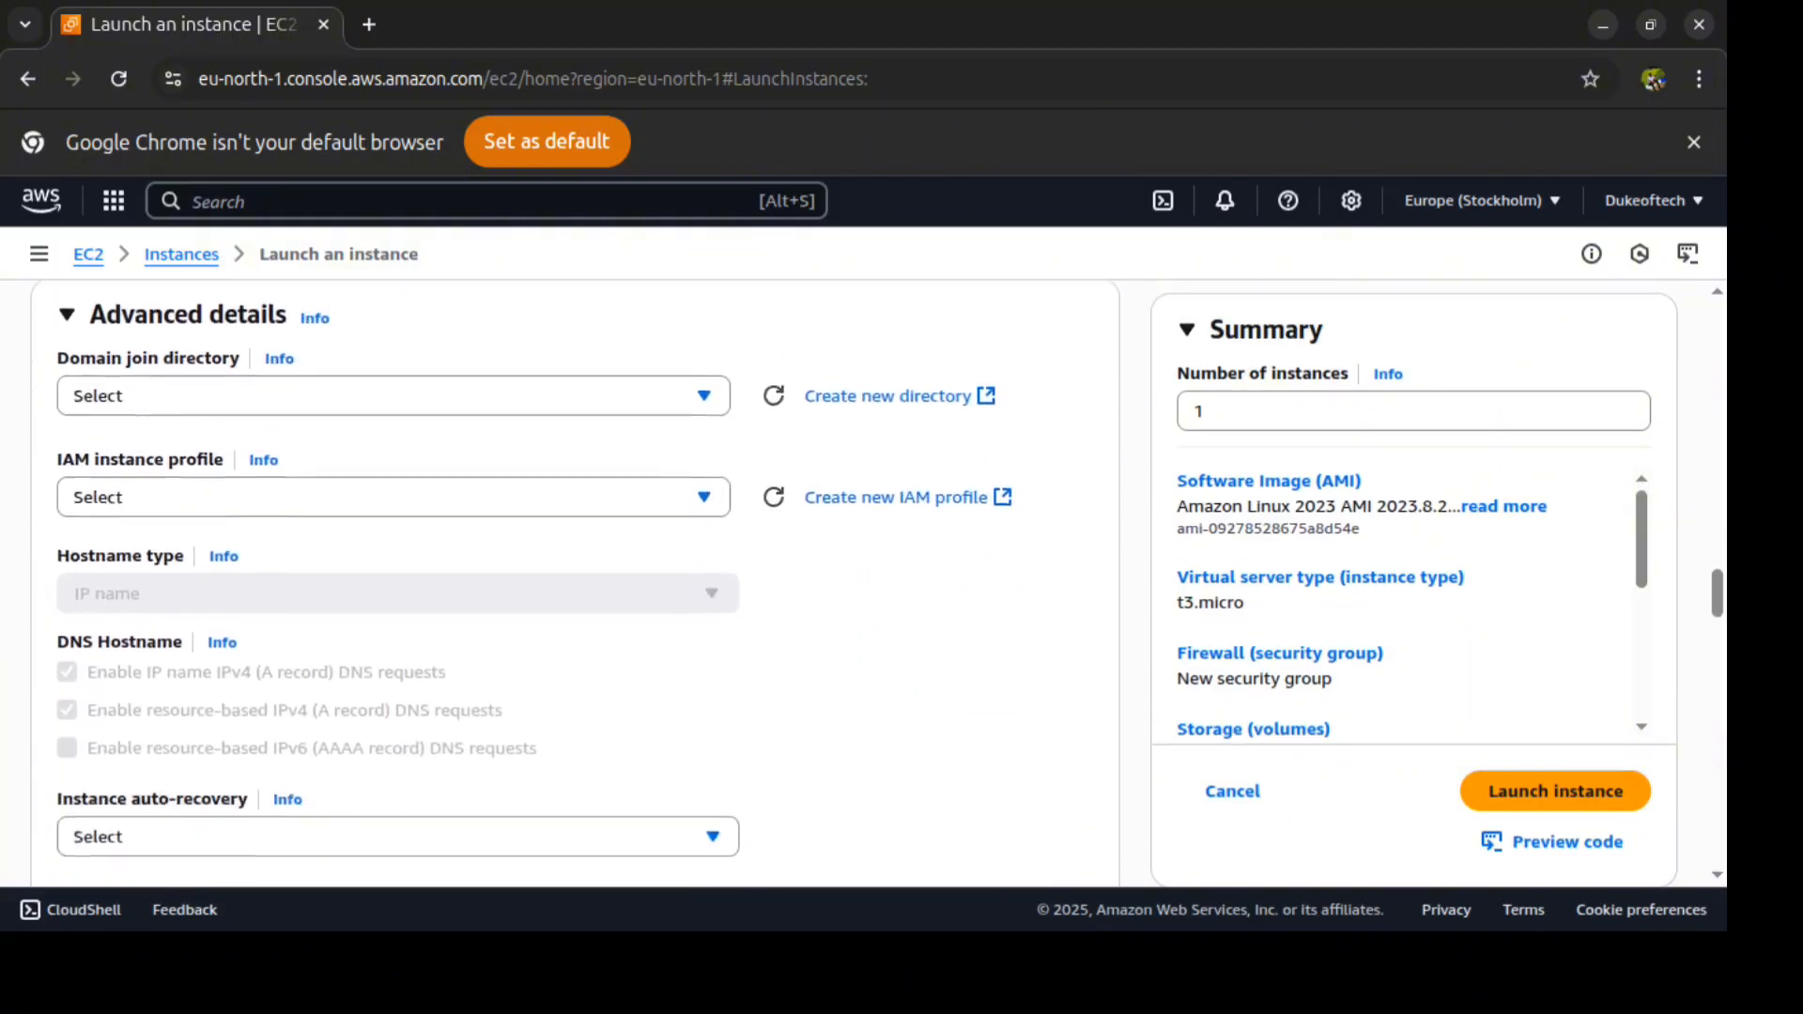
scroll(640, 461, "down", 15)
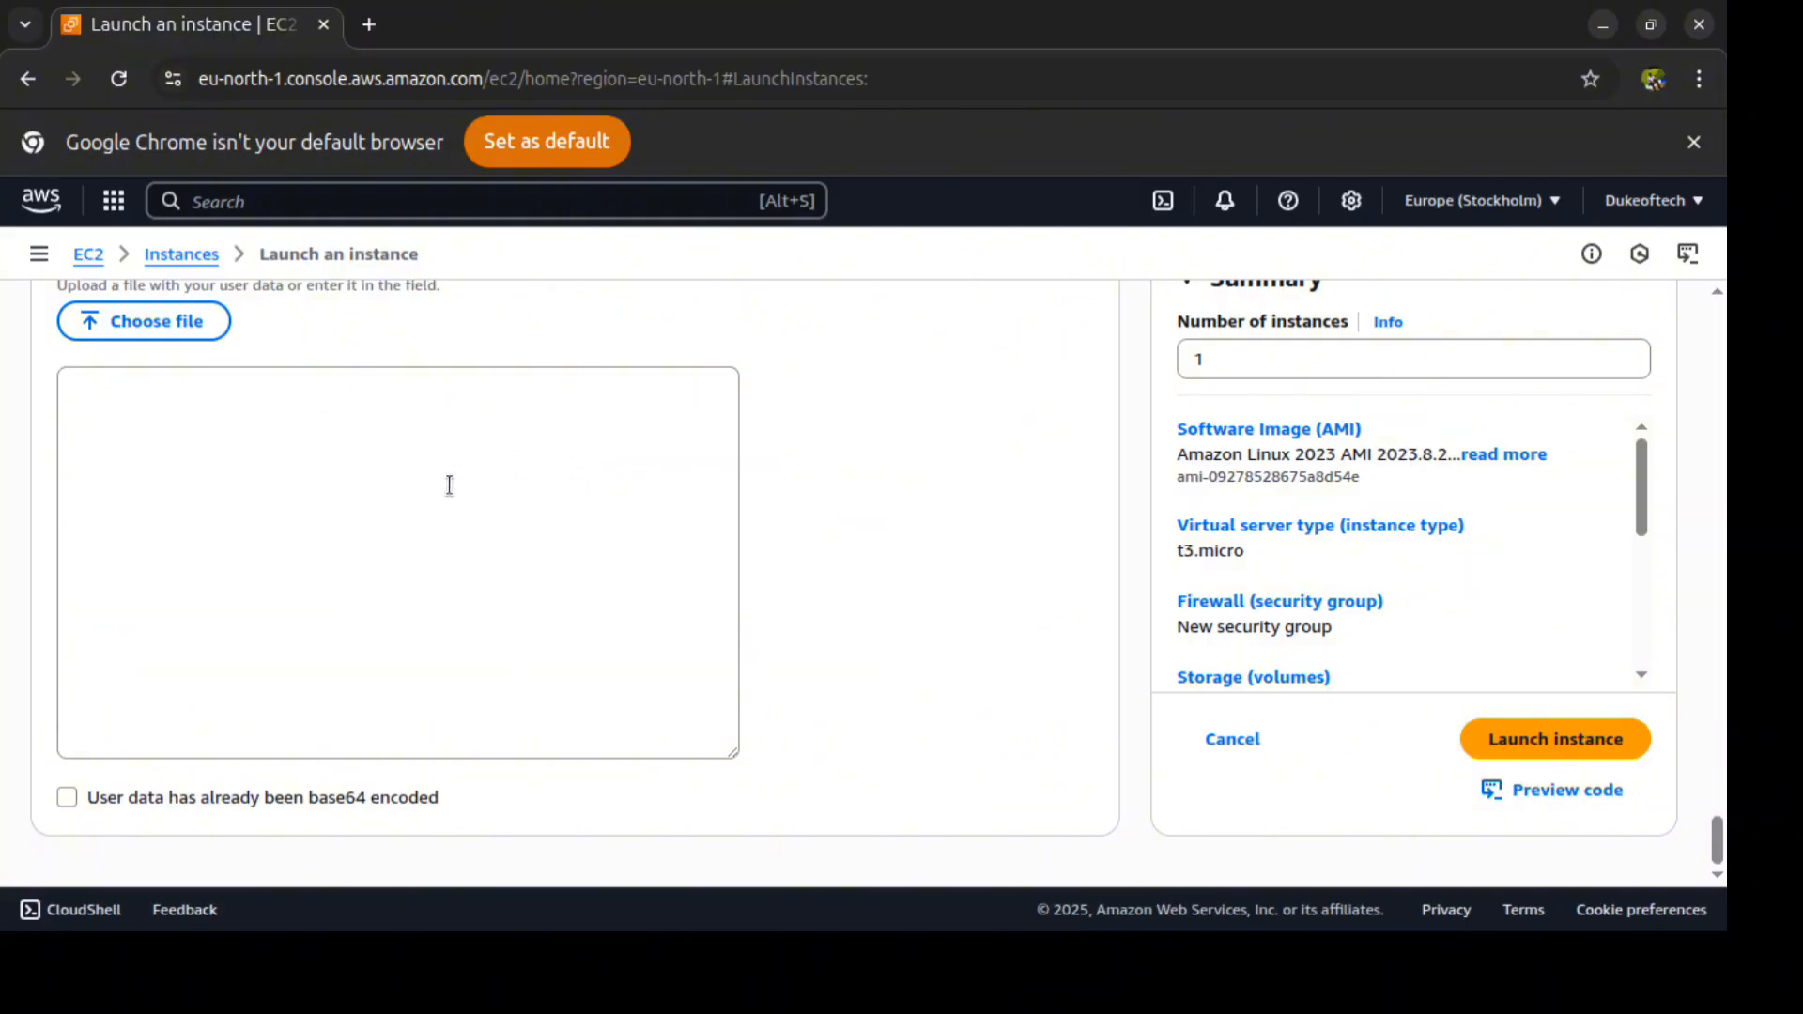
left_click(189, 342)
left_click(1330, 189)
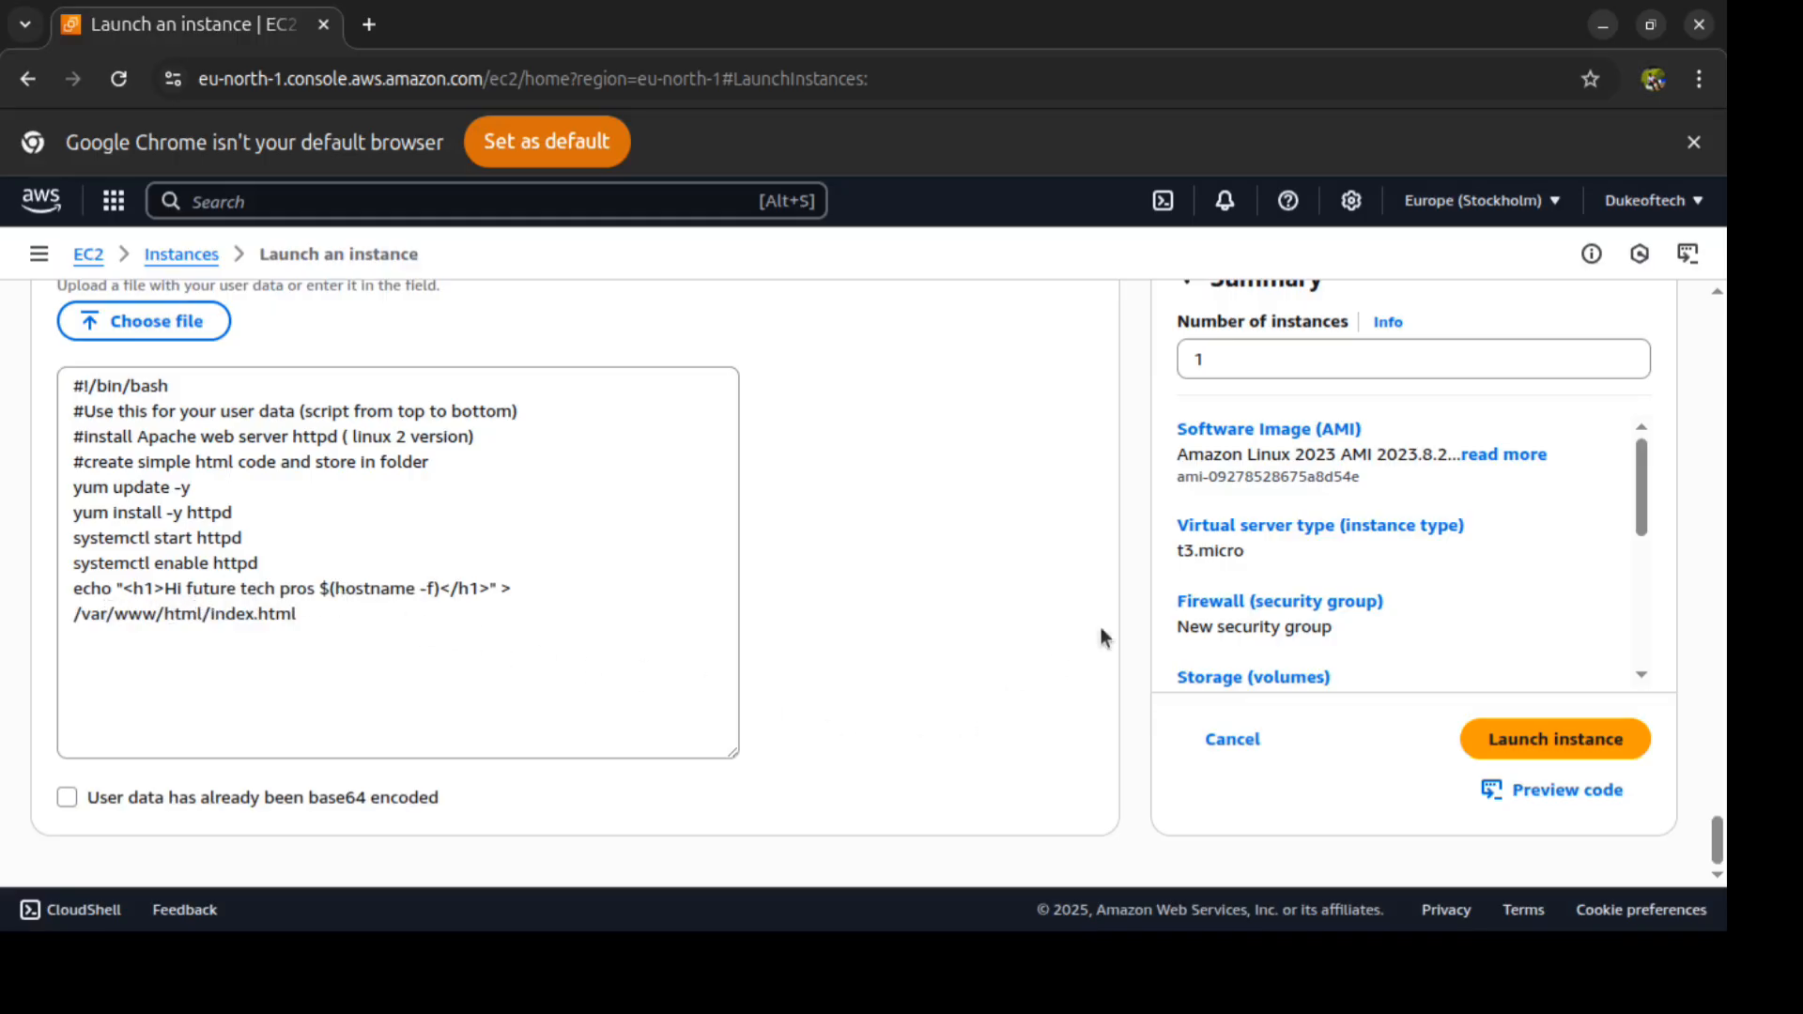
Step: Launch the configured instance and open the list of EC2 instances
scroll(1312, 576, "up", 2)
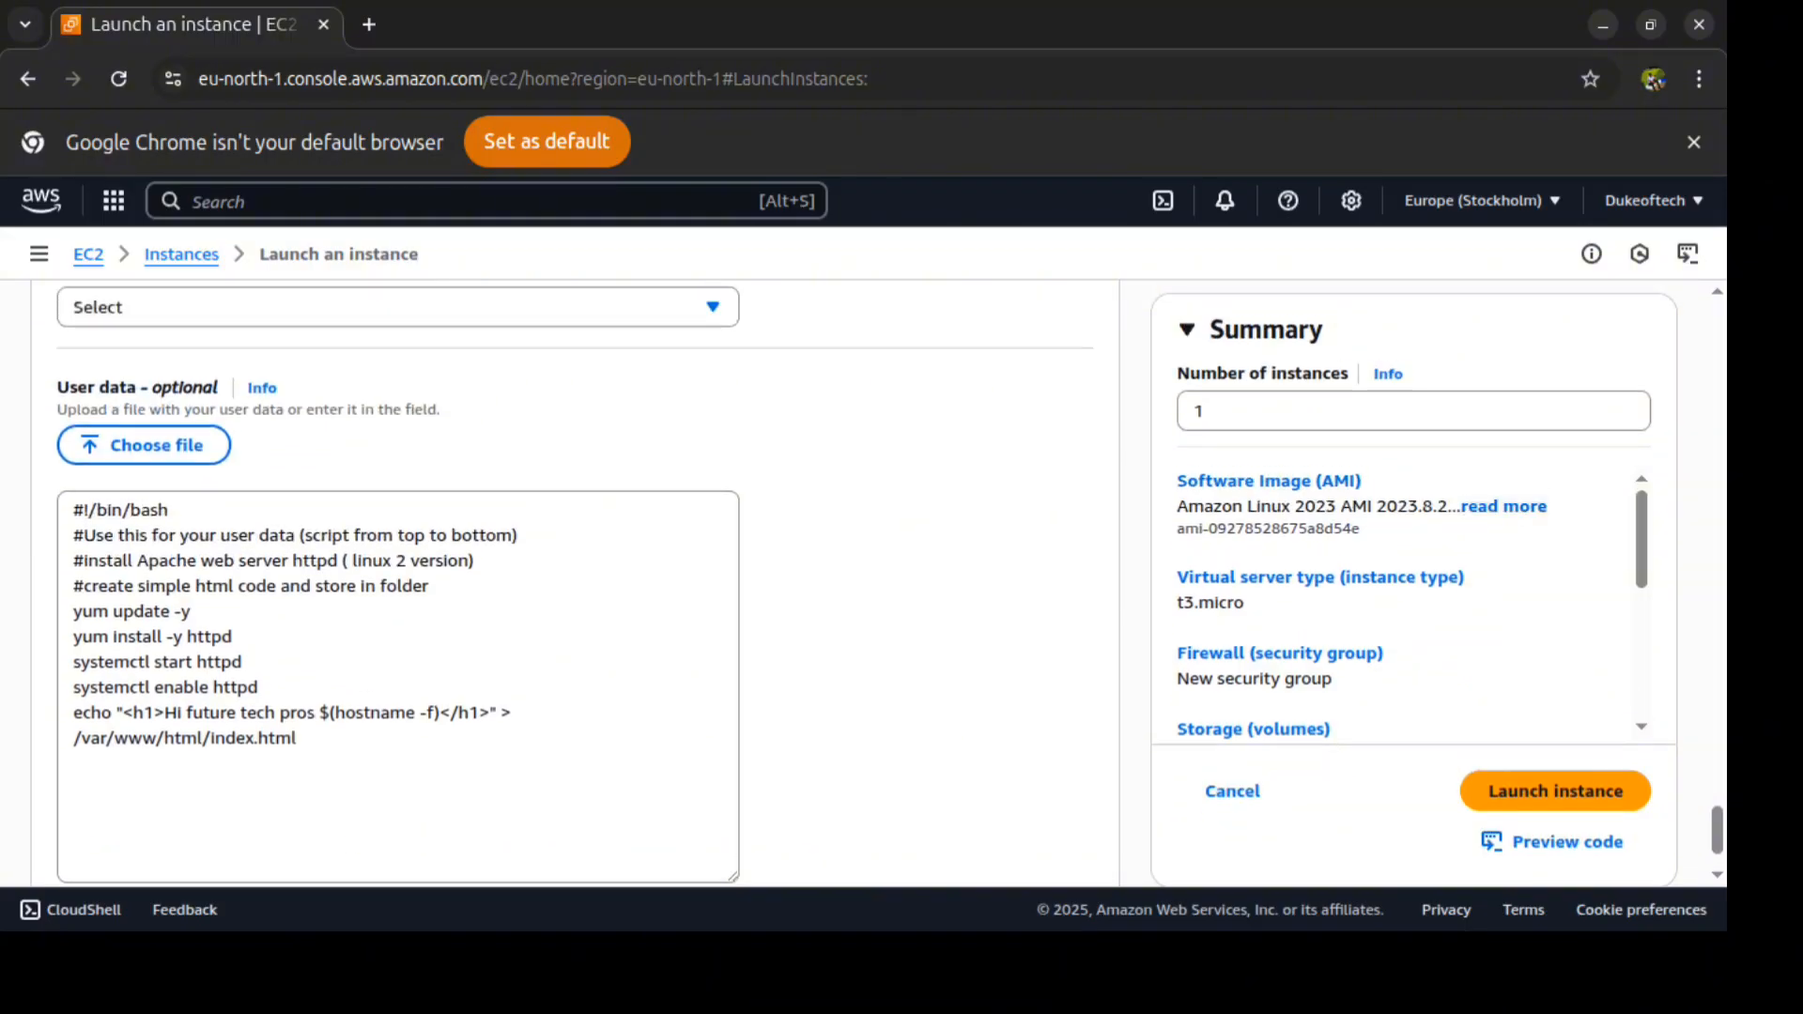
scroll(1312, 577, "down", 4)
scroll(1404, 606, "down", 1)
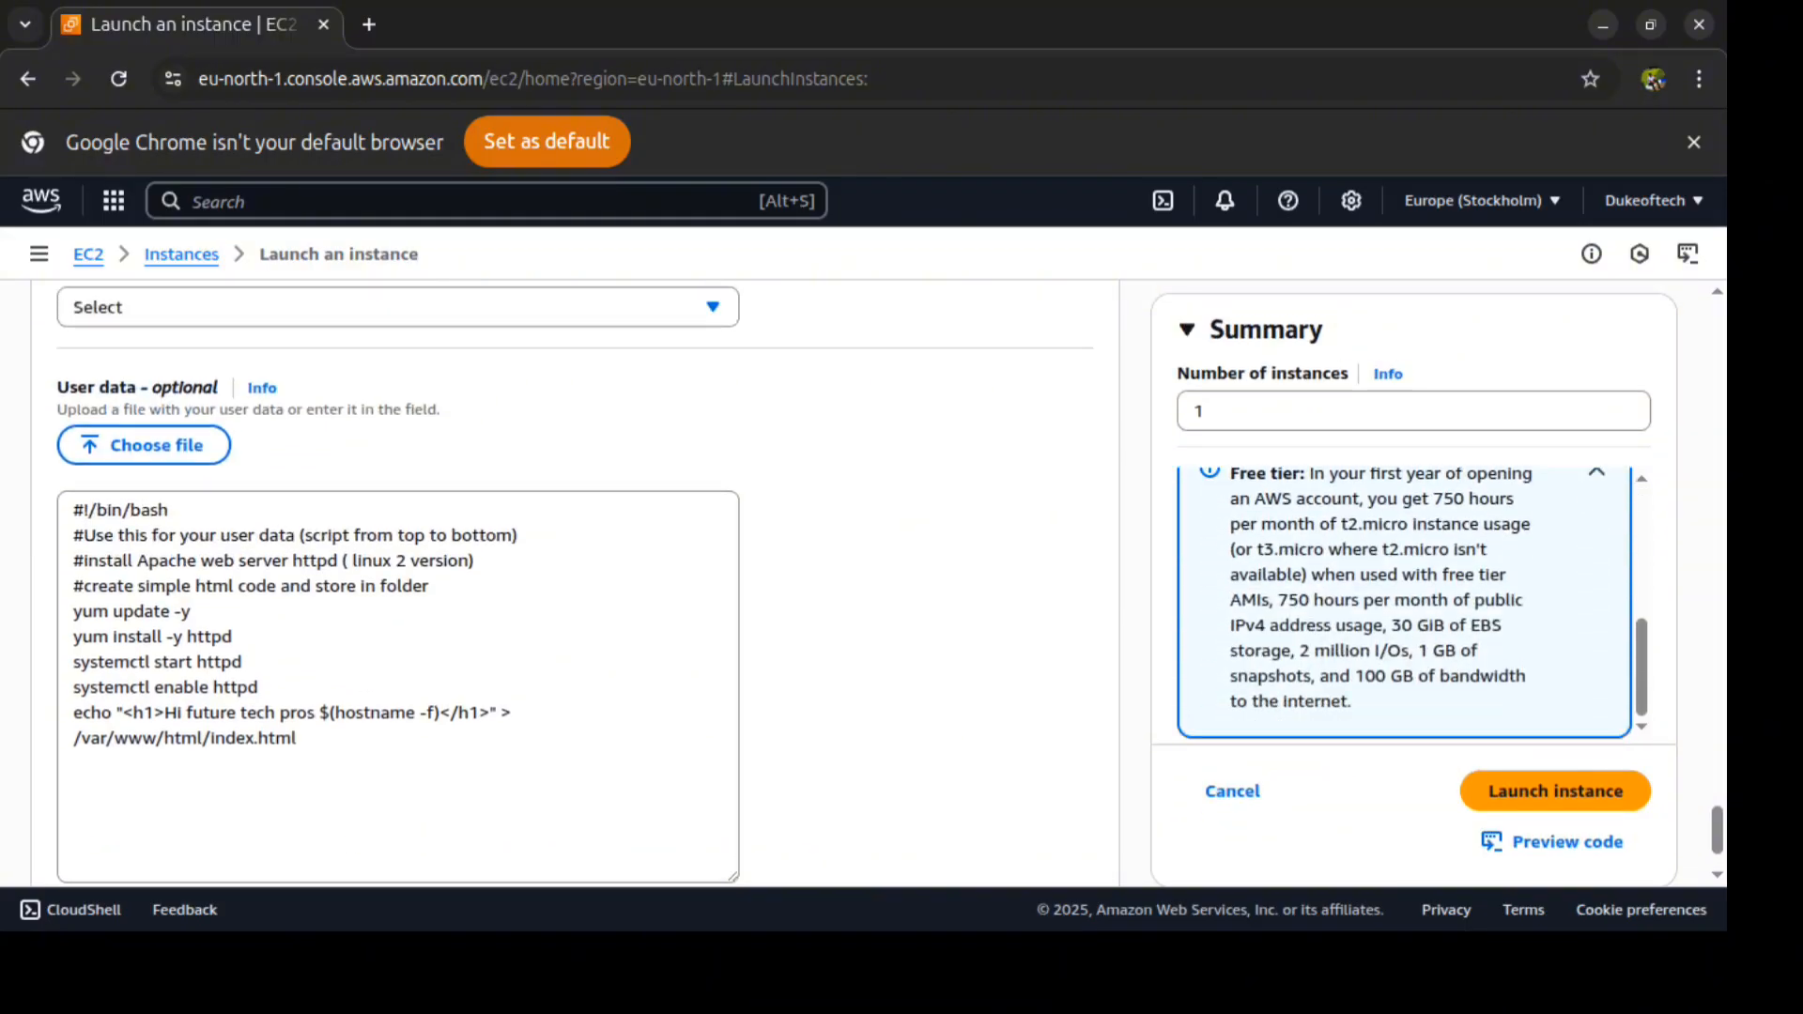
left_click(1575, 794)
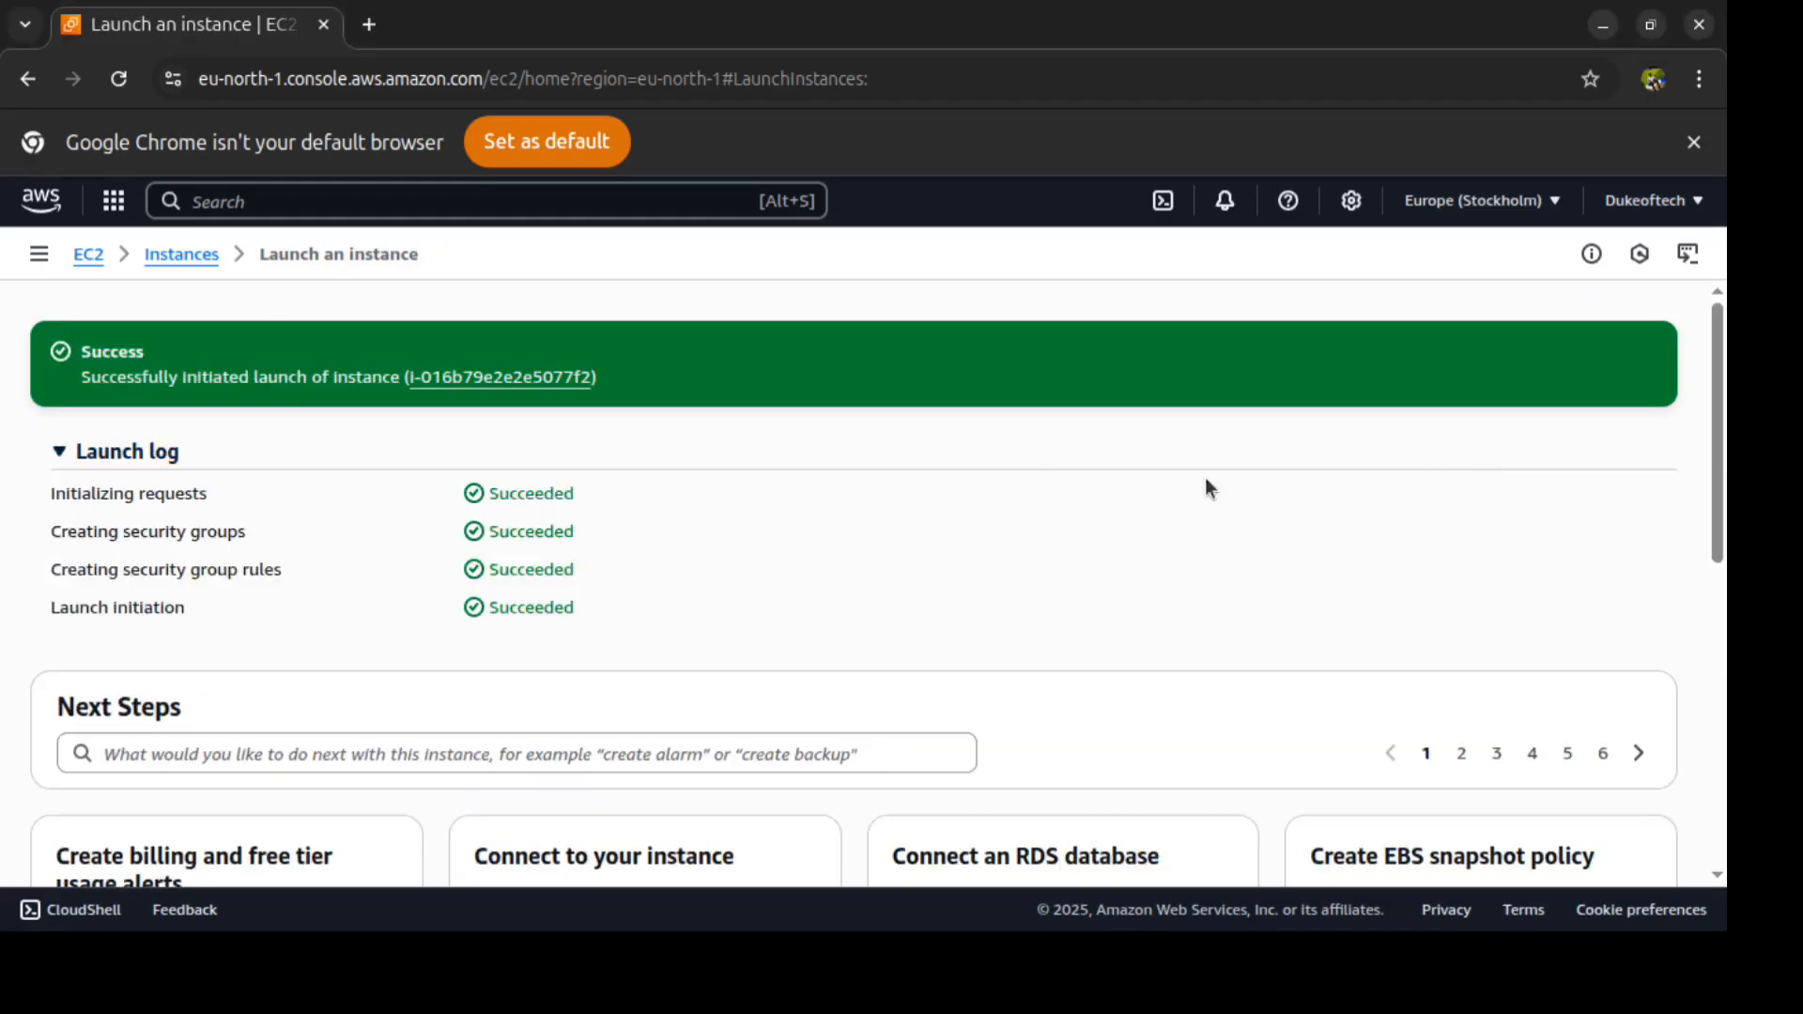
left_click(182, 256)
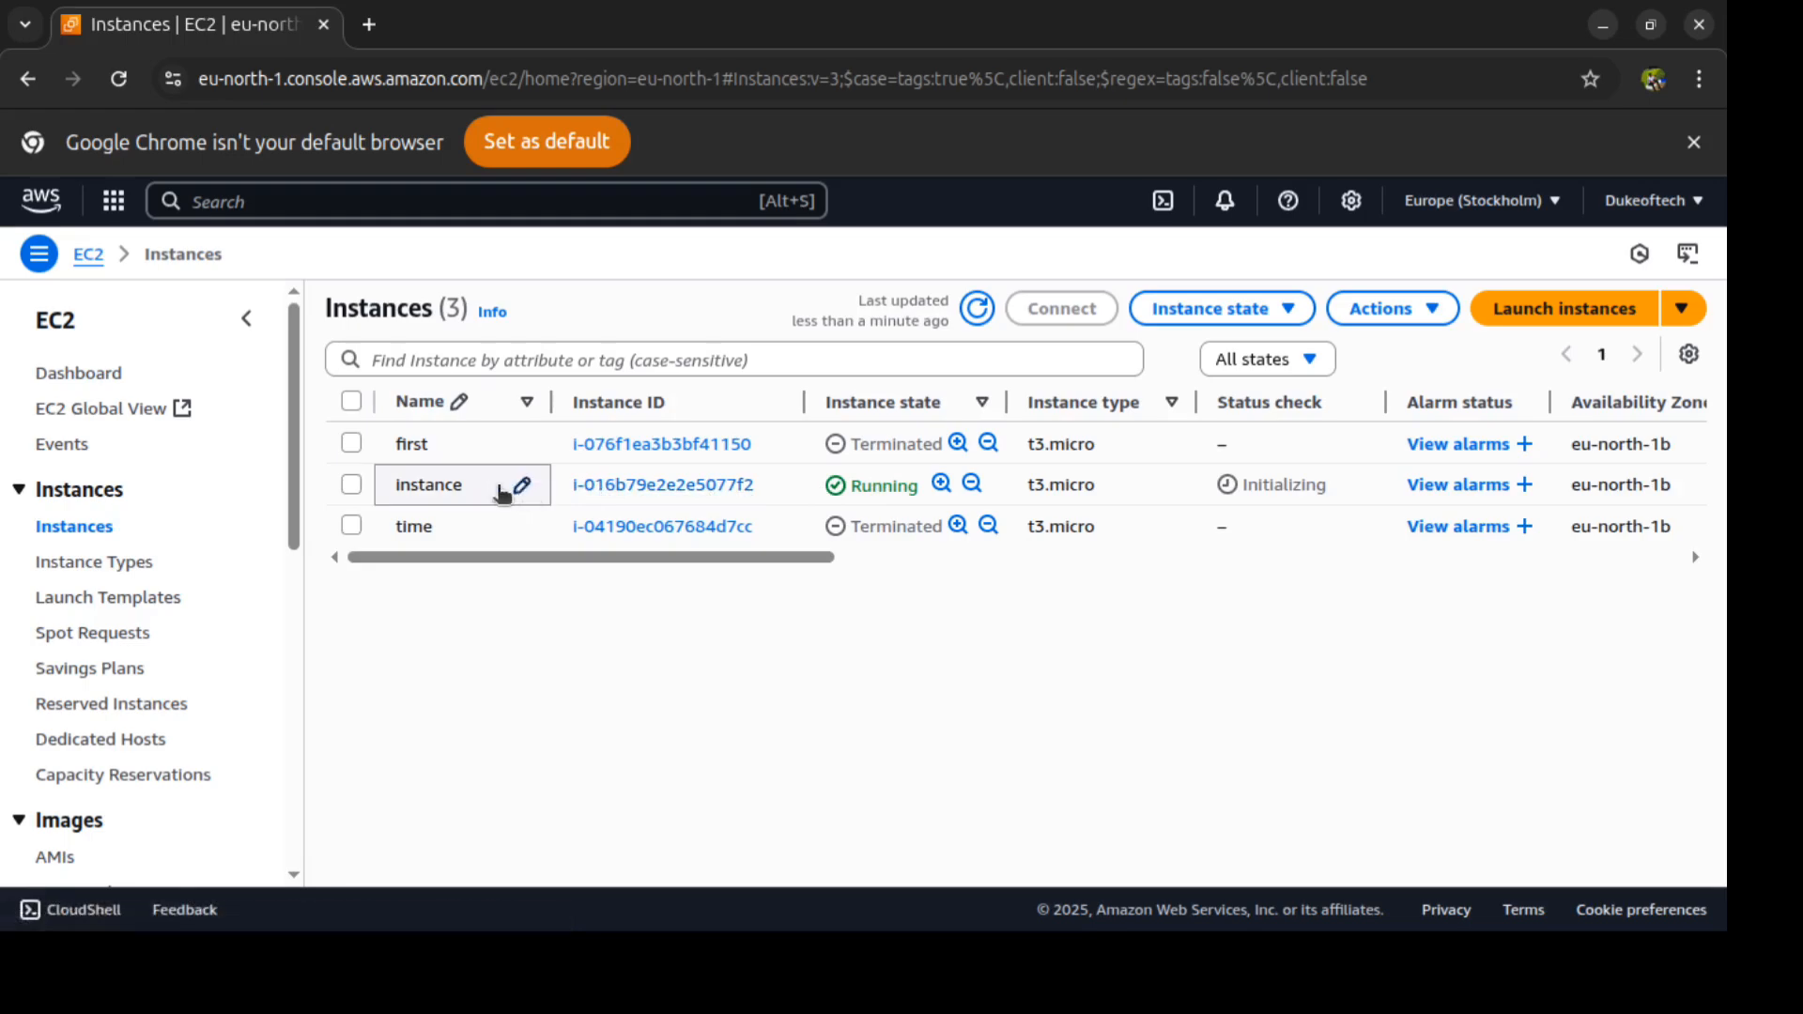
Step: Select the running instance named "instance" and examine its summary details, including its IP addresses, DNS names, VPC and subnet
left_click(354, 486)
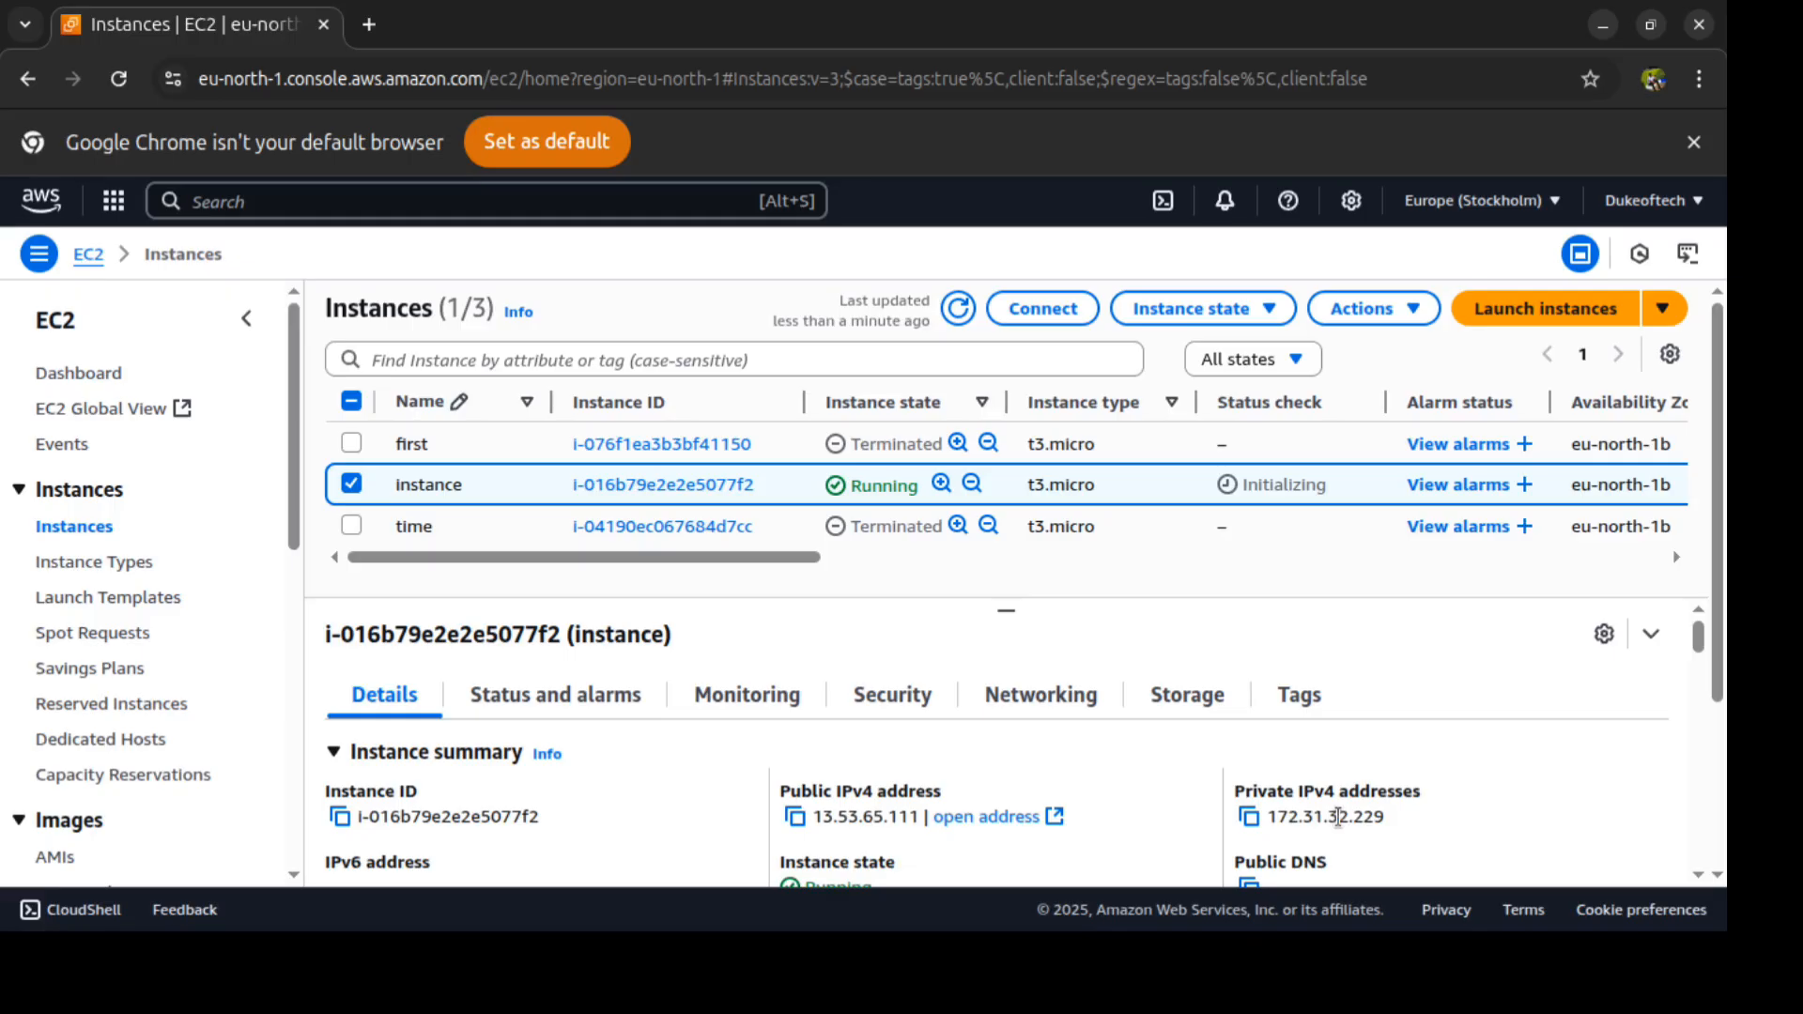
scroll(1339, 816, "down", 3)
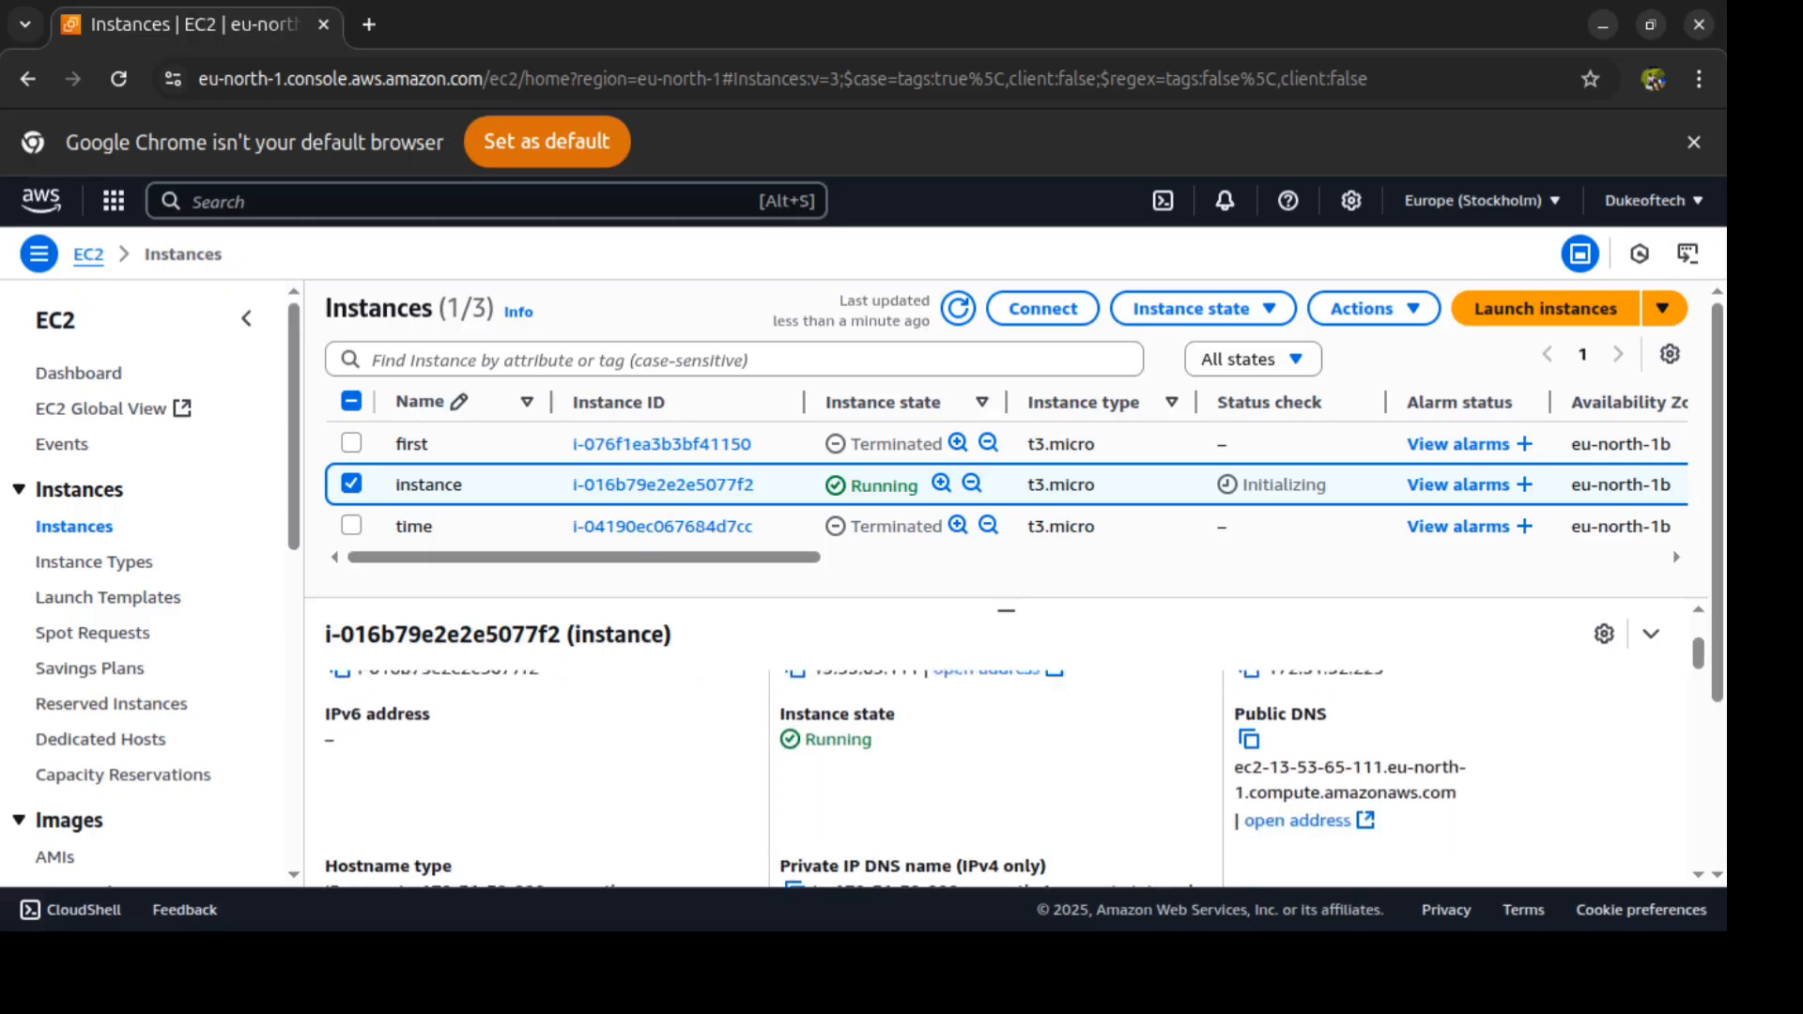
scroll(1339, 817, "down", 1)
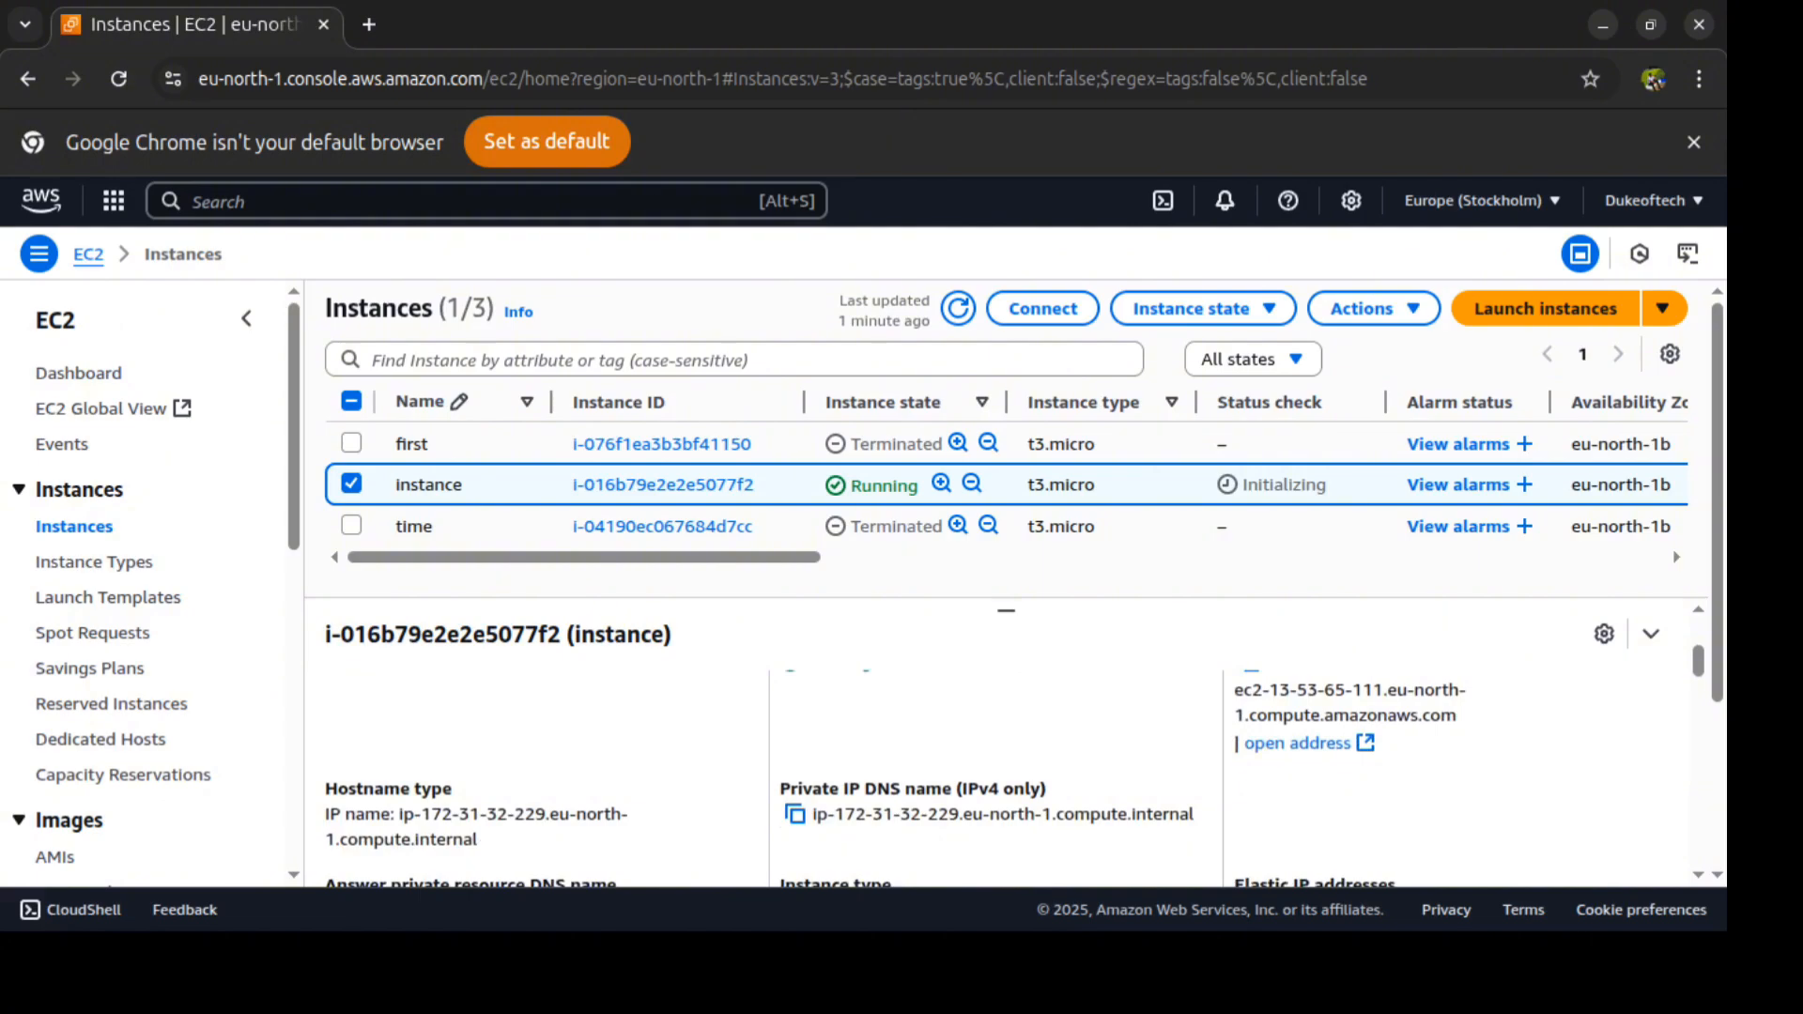
scroll(1338, 817, "down", 3)
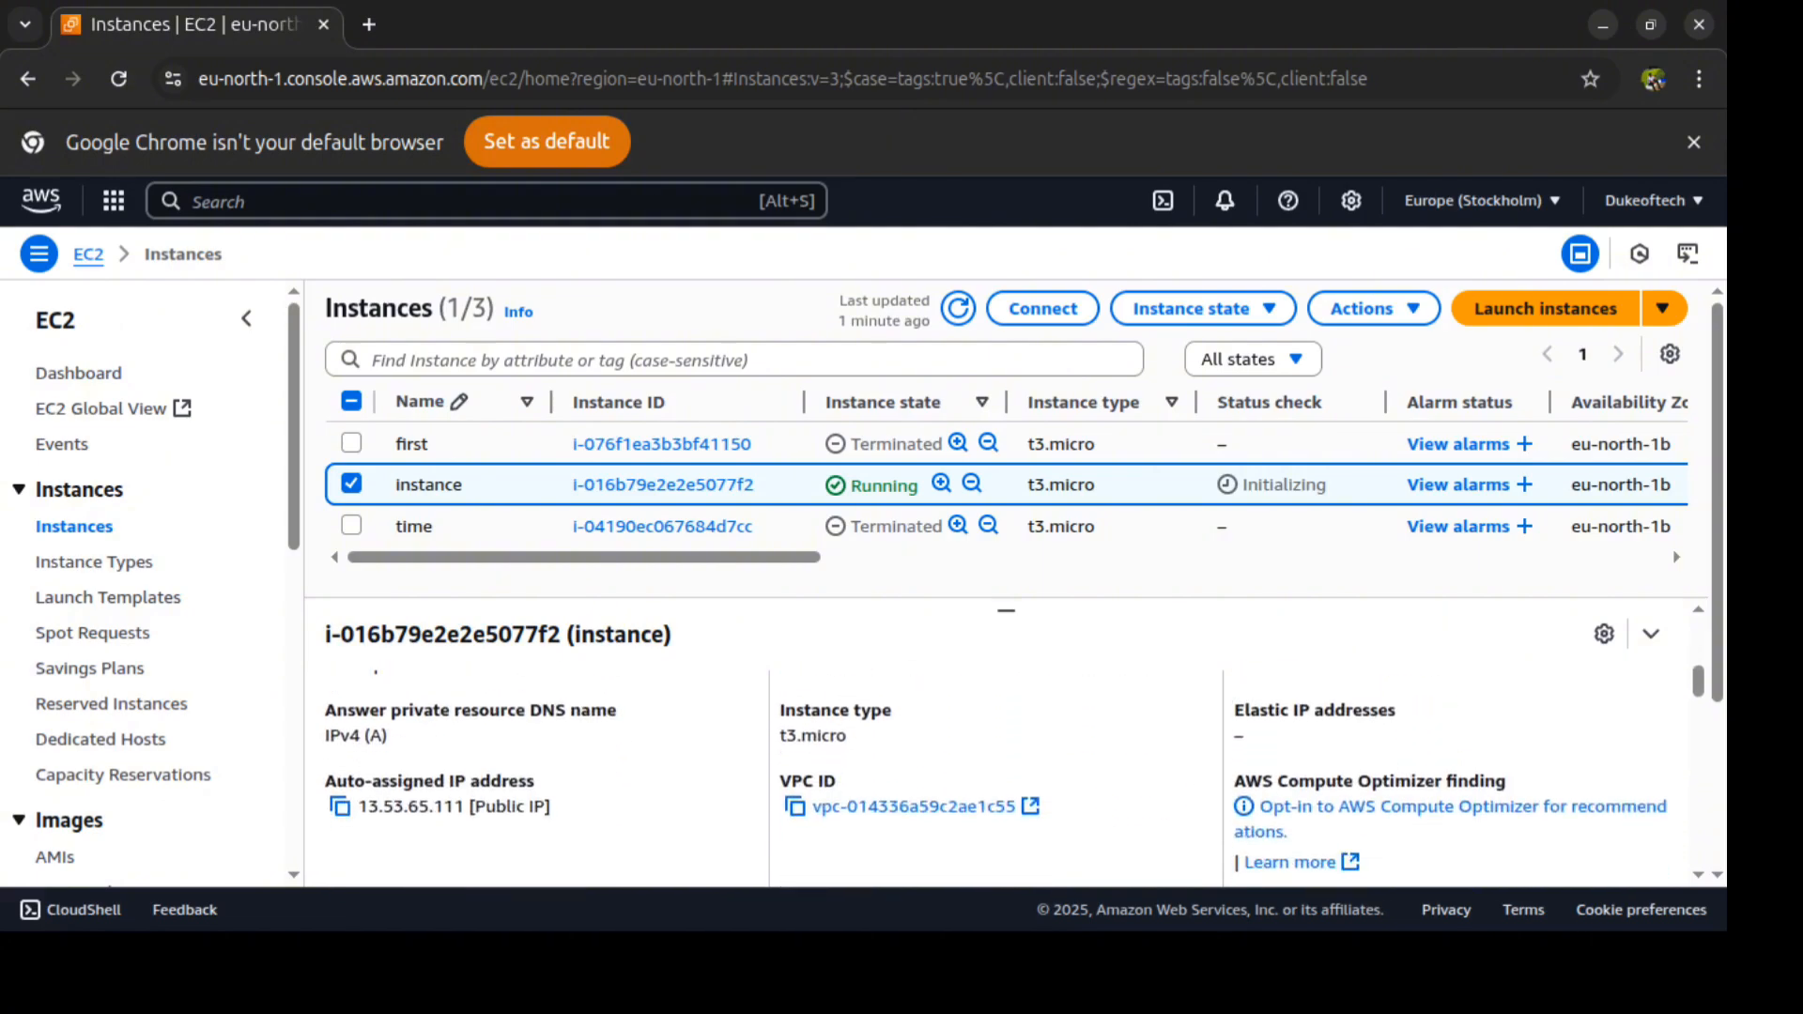
scroll(996, 780, "down", 2)
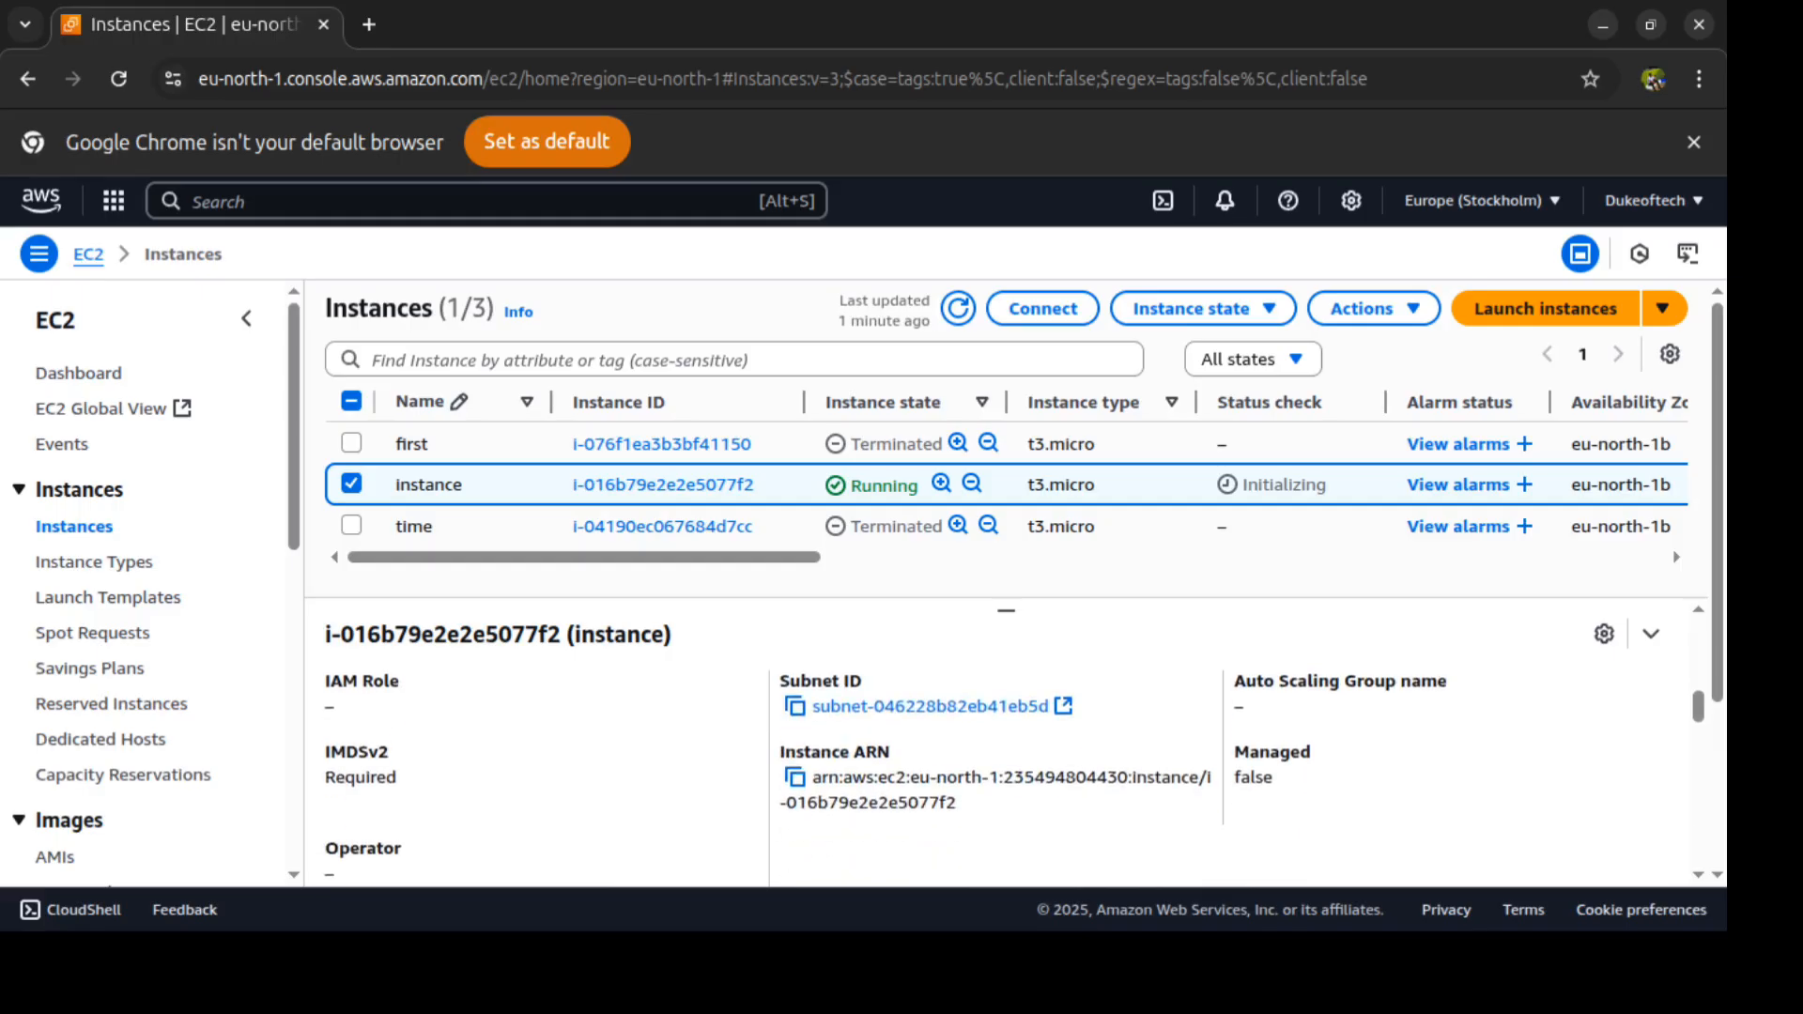
scroll(996, 781, "up", 8)
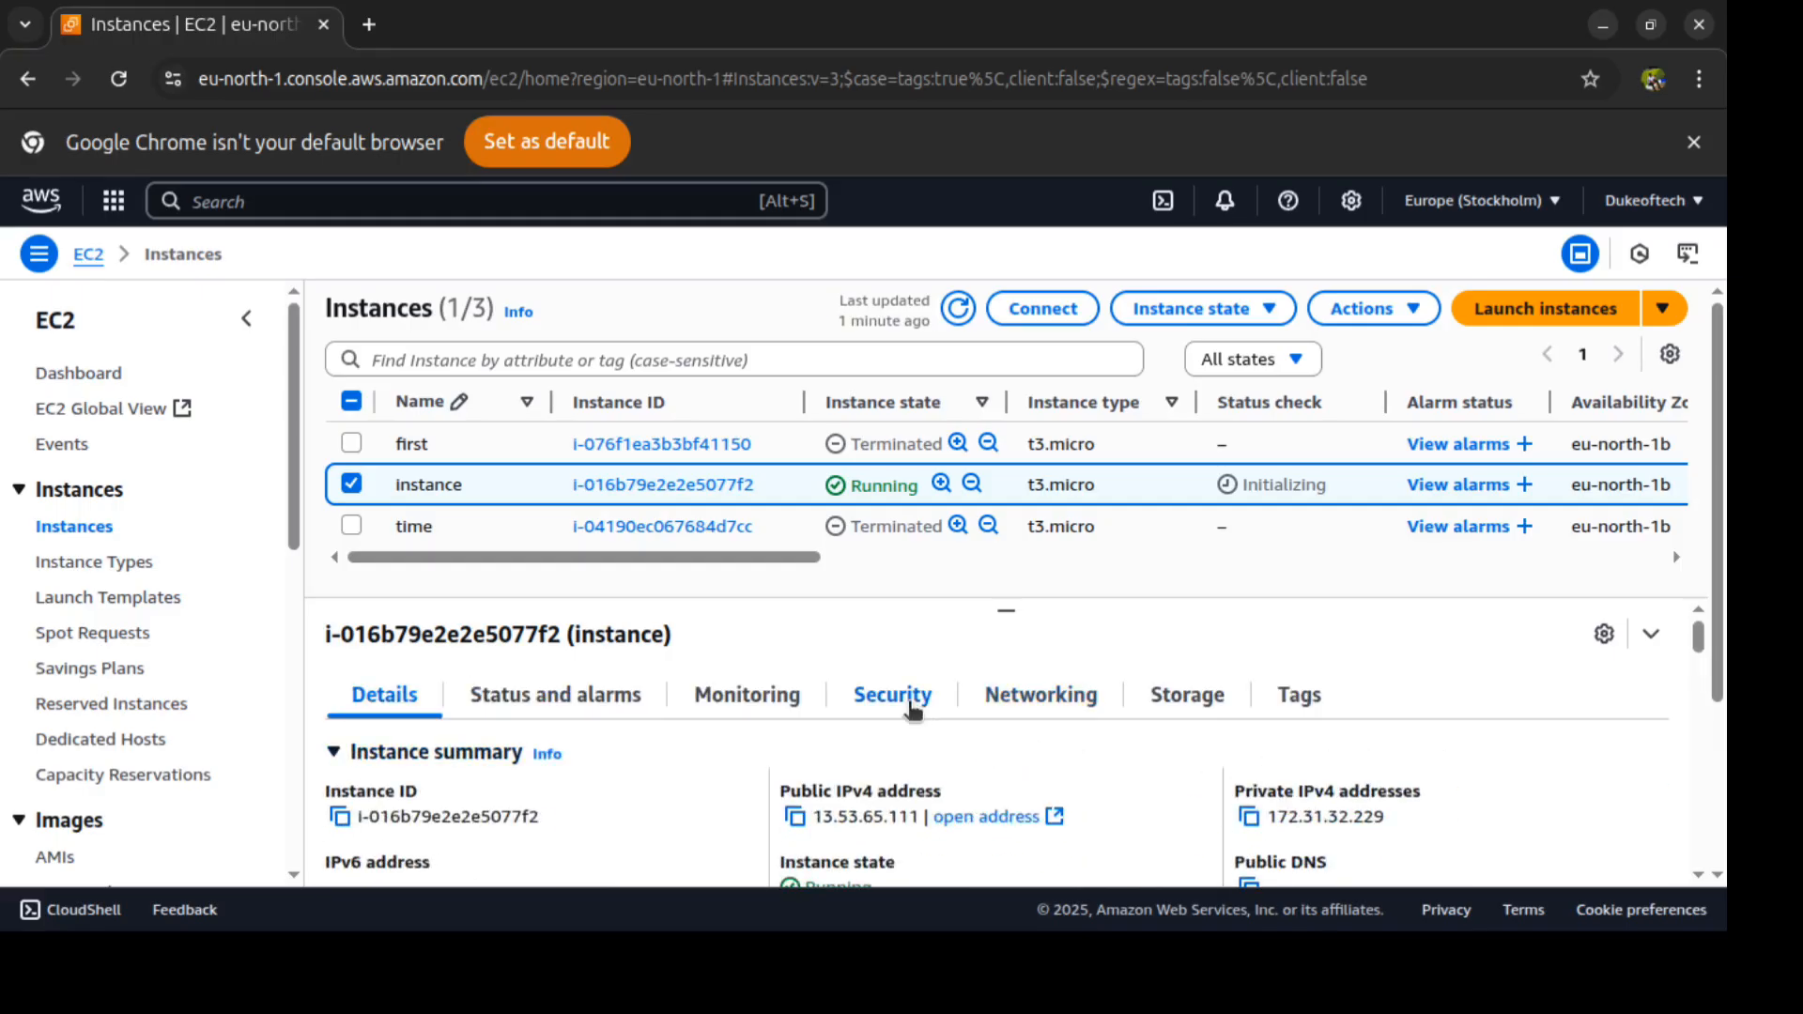
Step: Examine the instance's security details, including its inbound and outbound security group rules
left_click(892, 695)
scroll(912, 709, "down", 4)
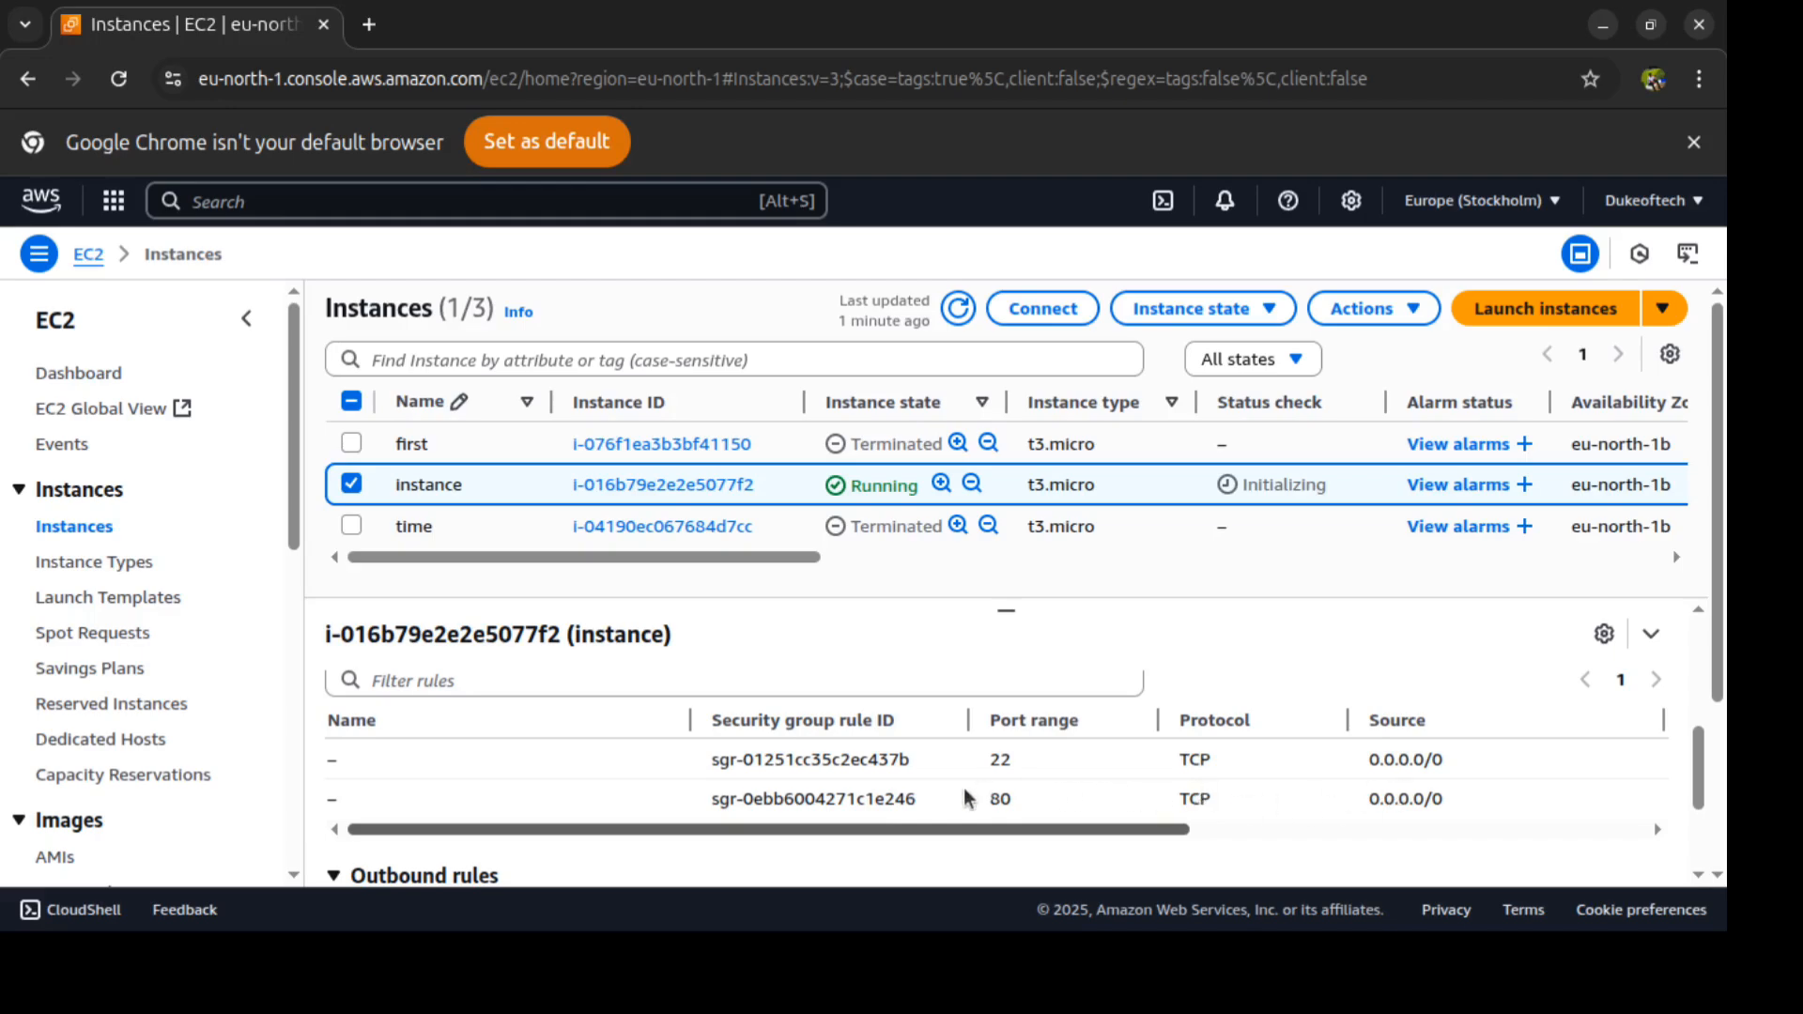
scroll(967, 793, "right", 3)
scroll(967, 792, "down", 2)
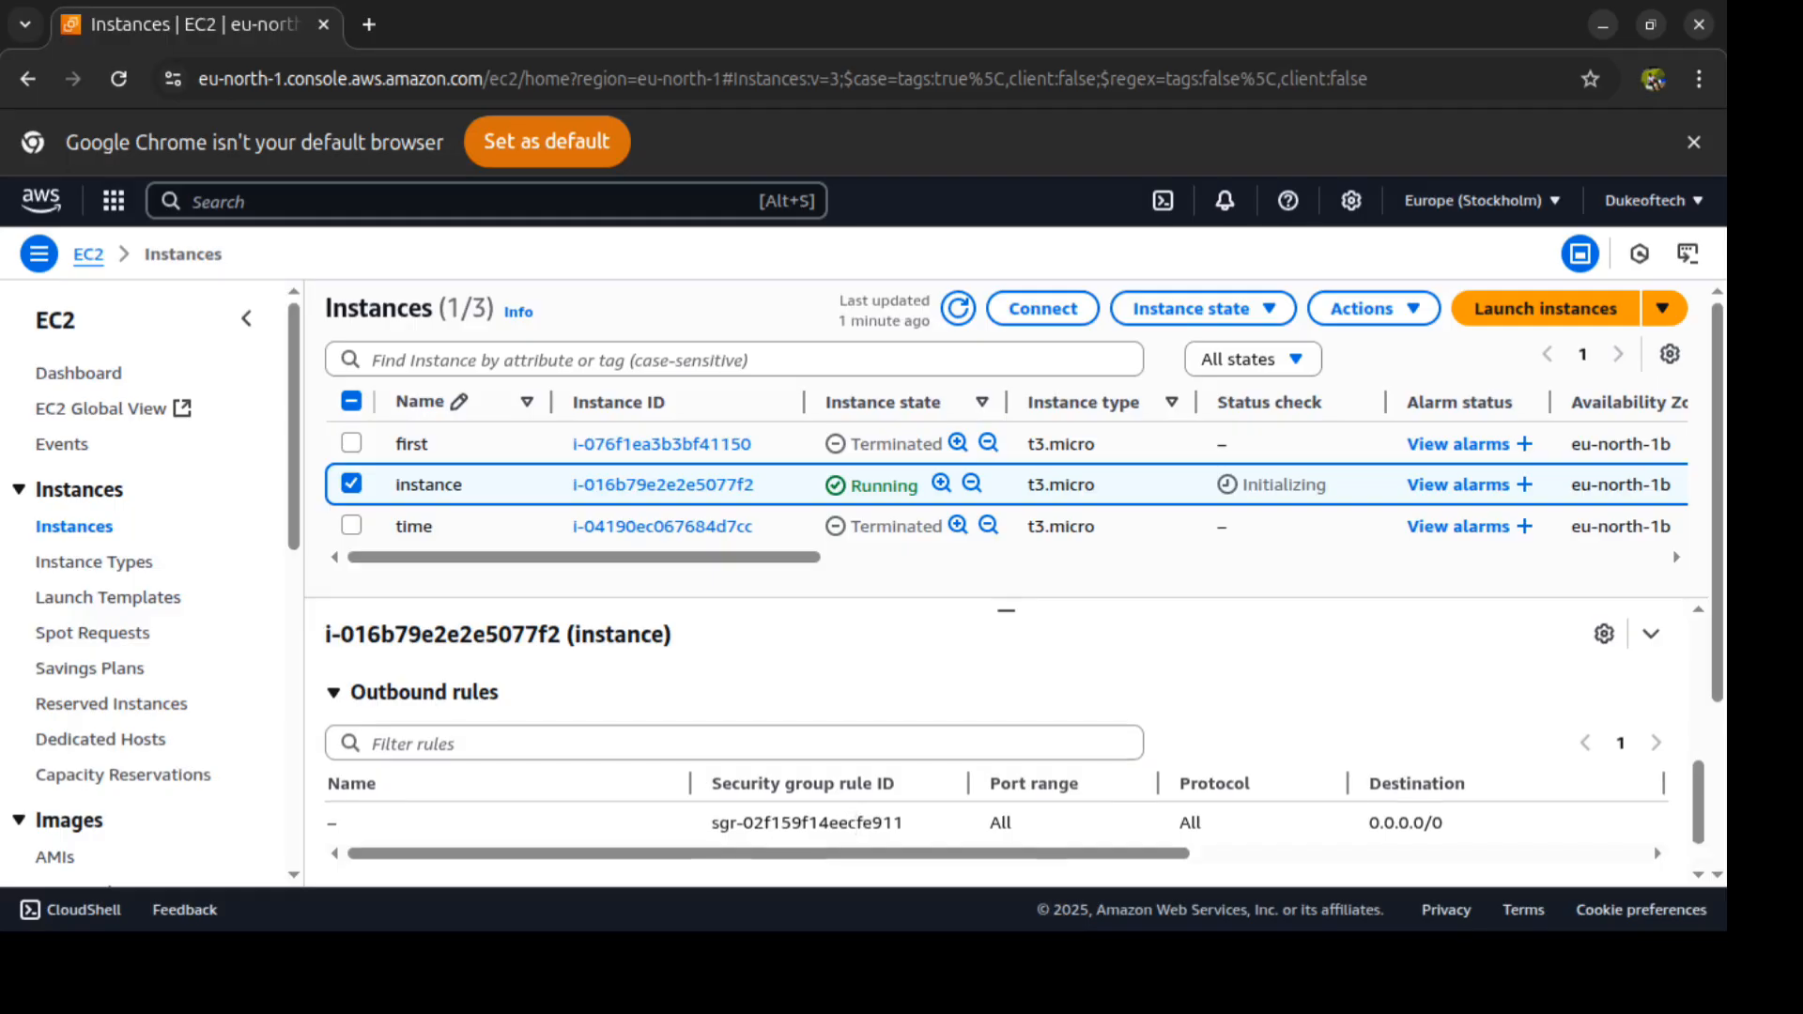
scroll(851, 823, "up", 5)
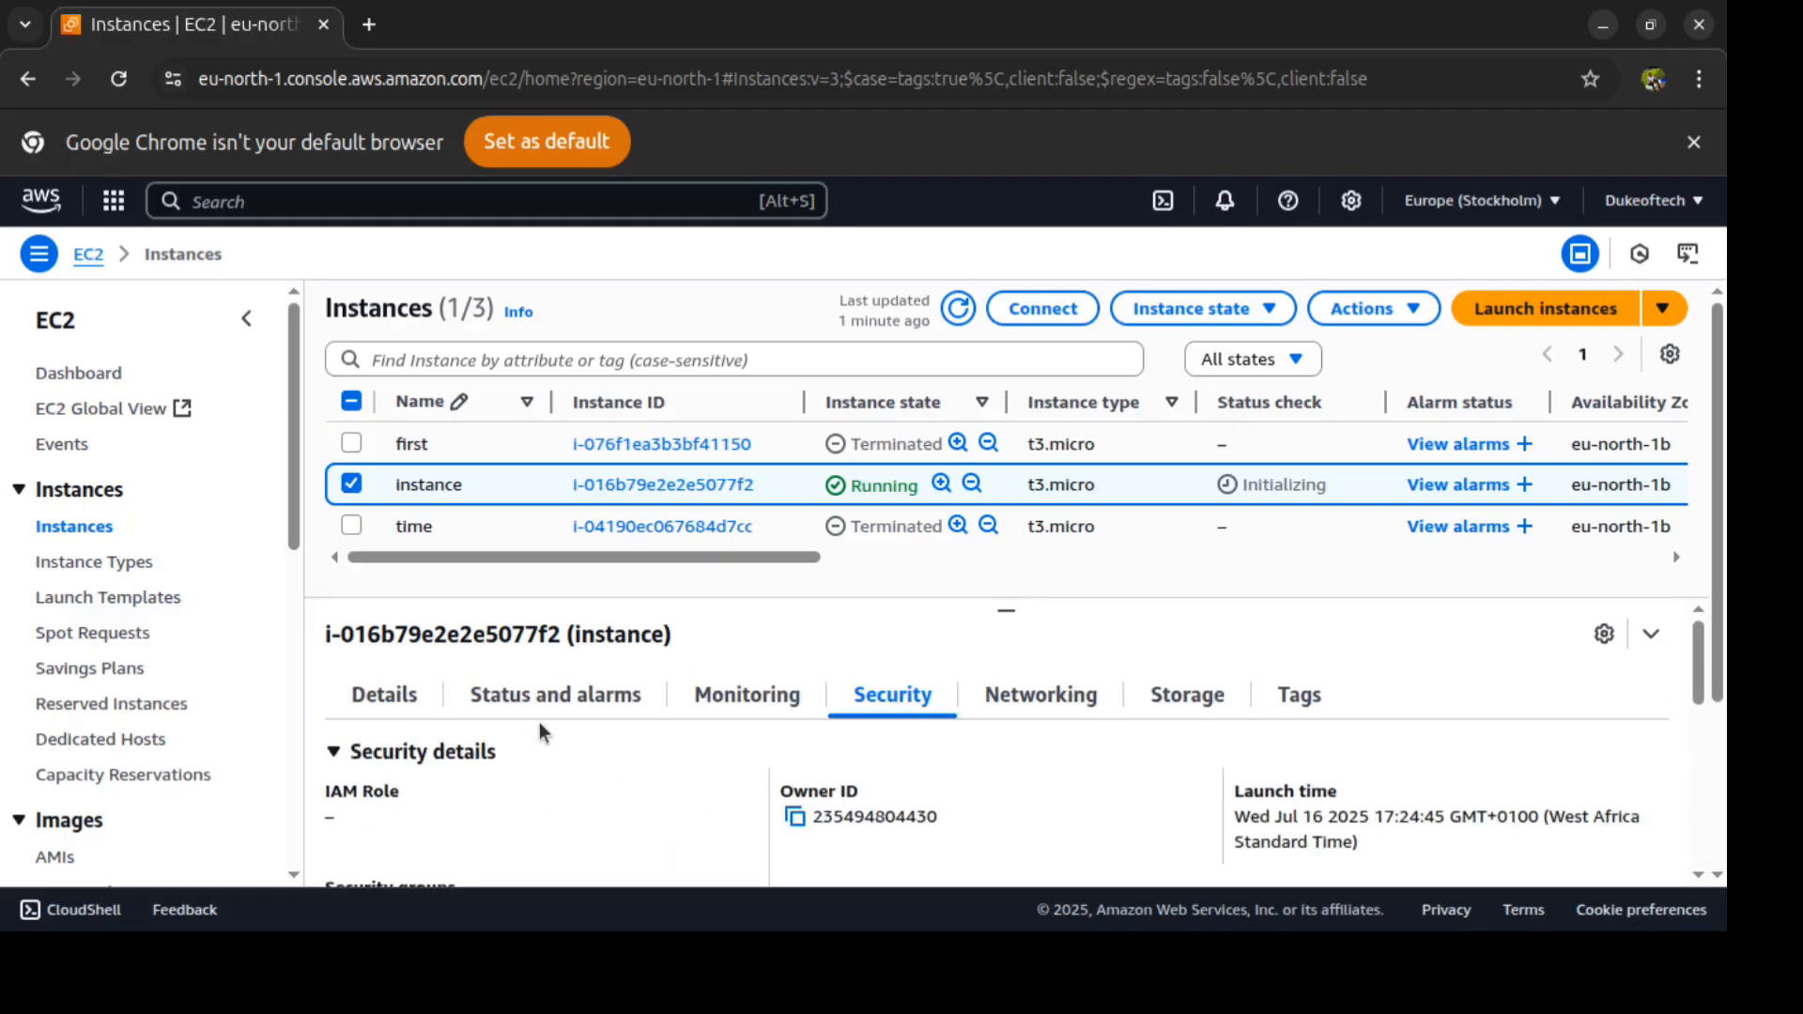
Step: Return to the instance's general details, copy its public IPv4 address and open the address link
left_click(407, 703)
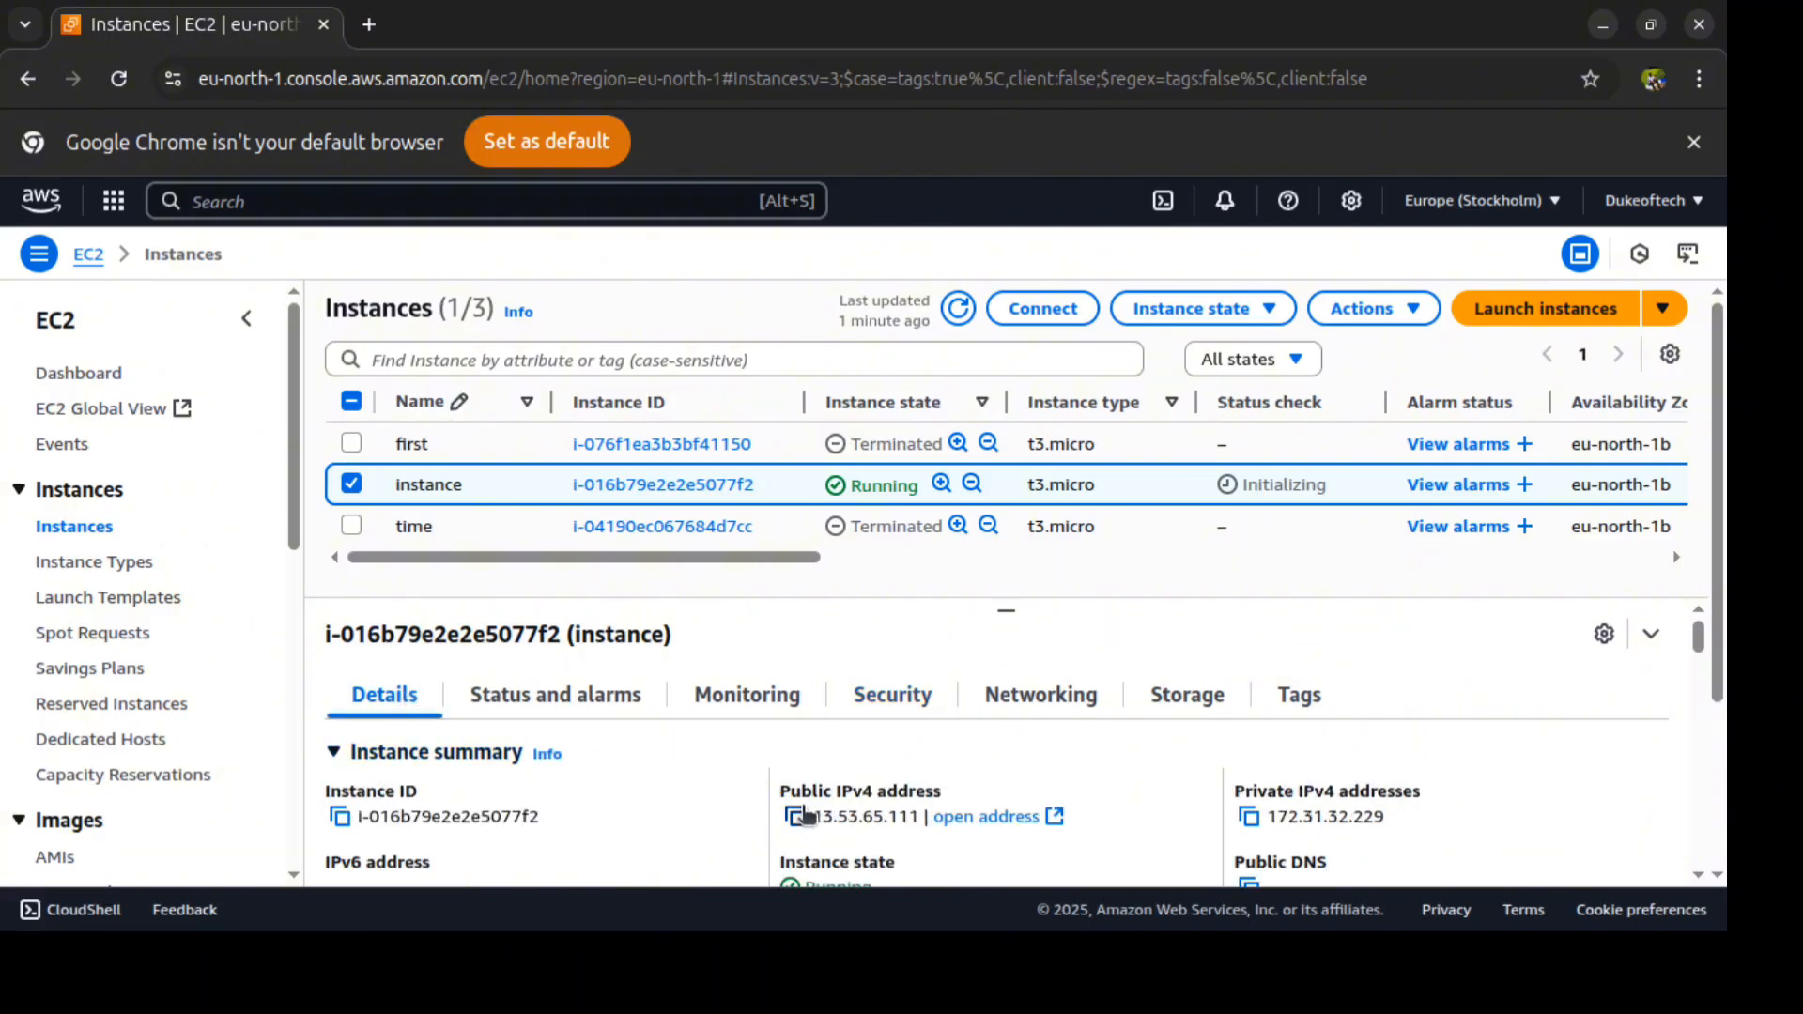
left_click(796, 818)
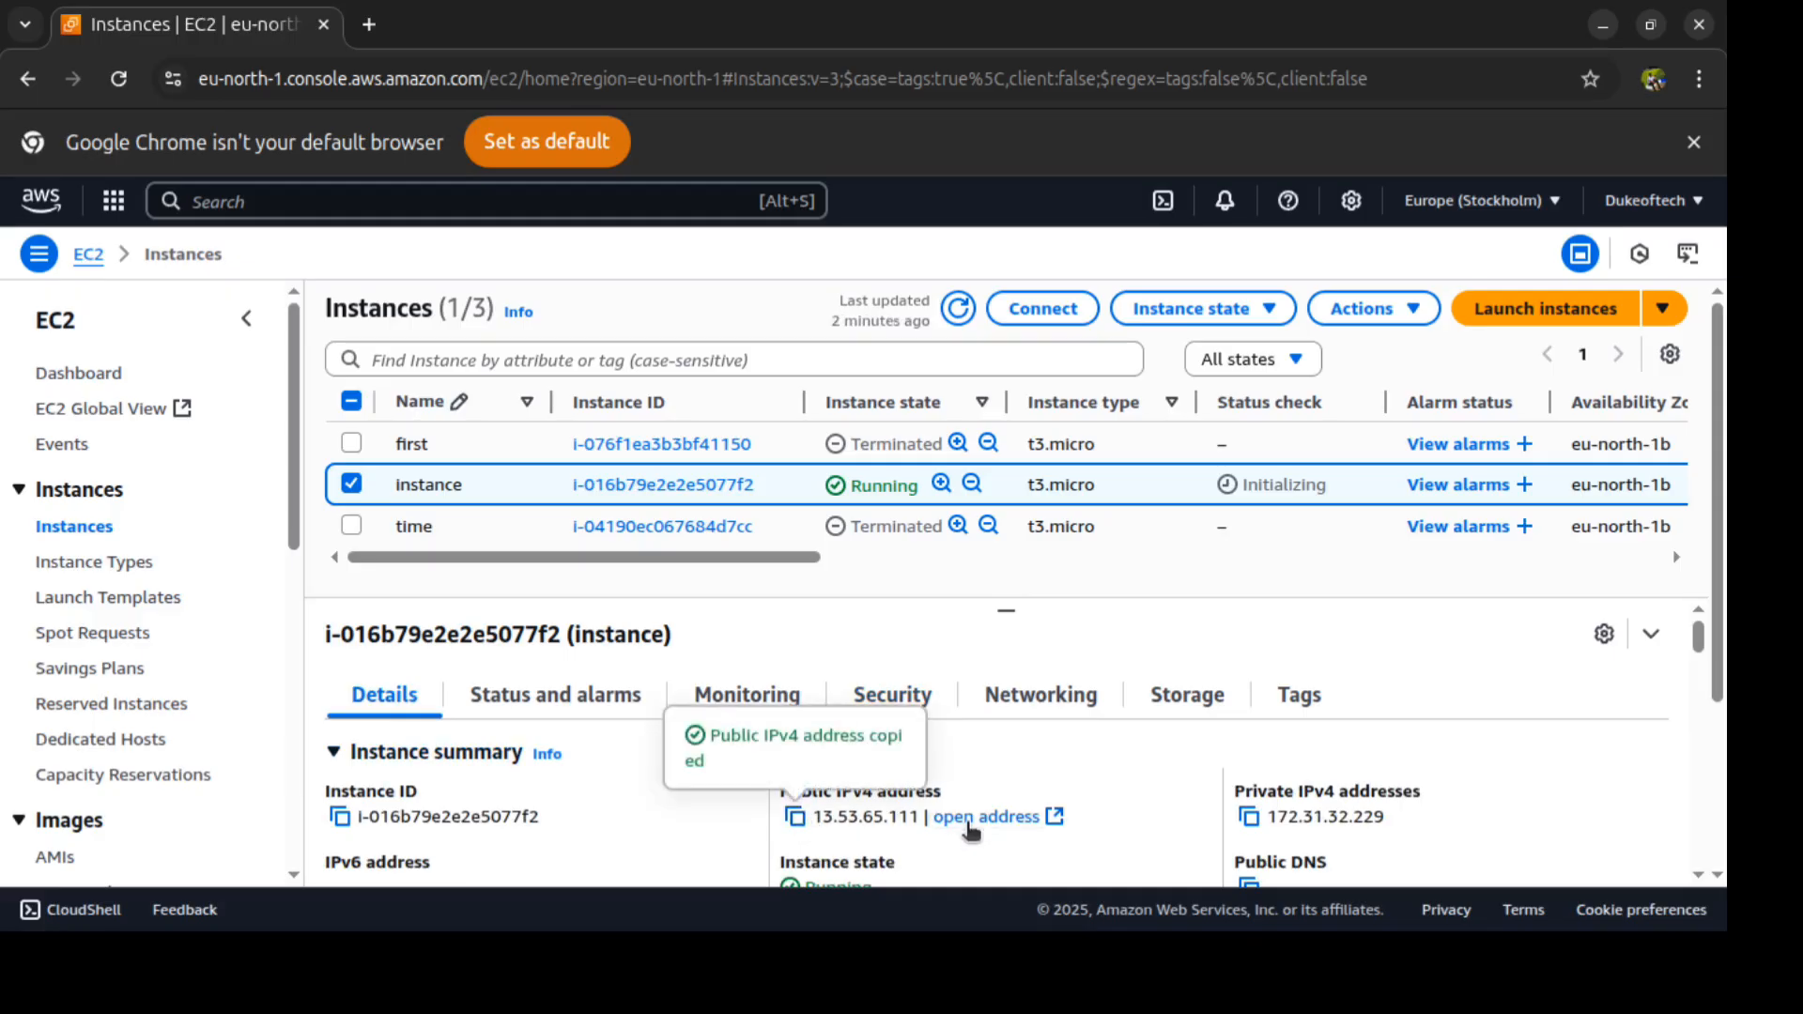
left_click(973, 819)
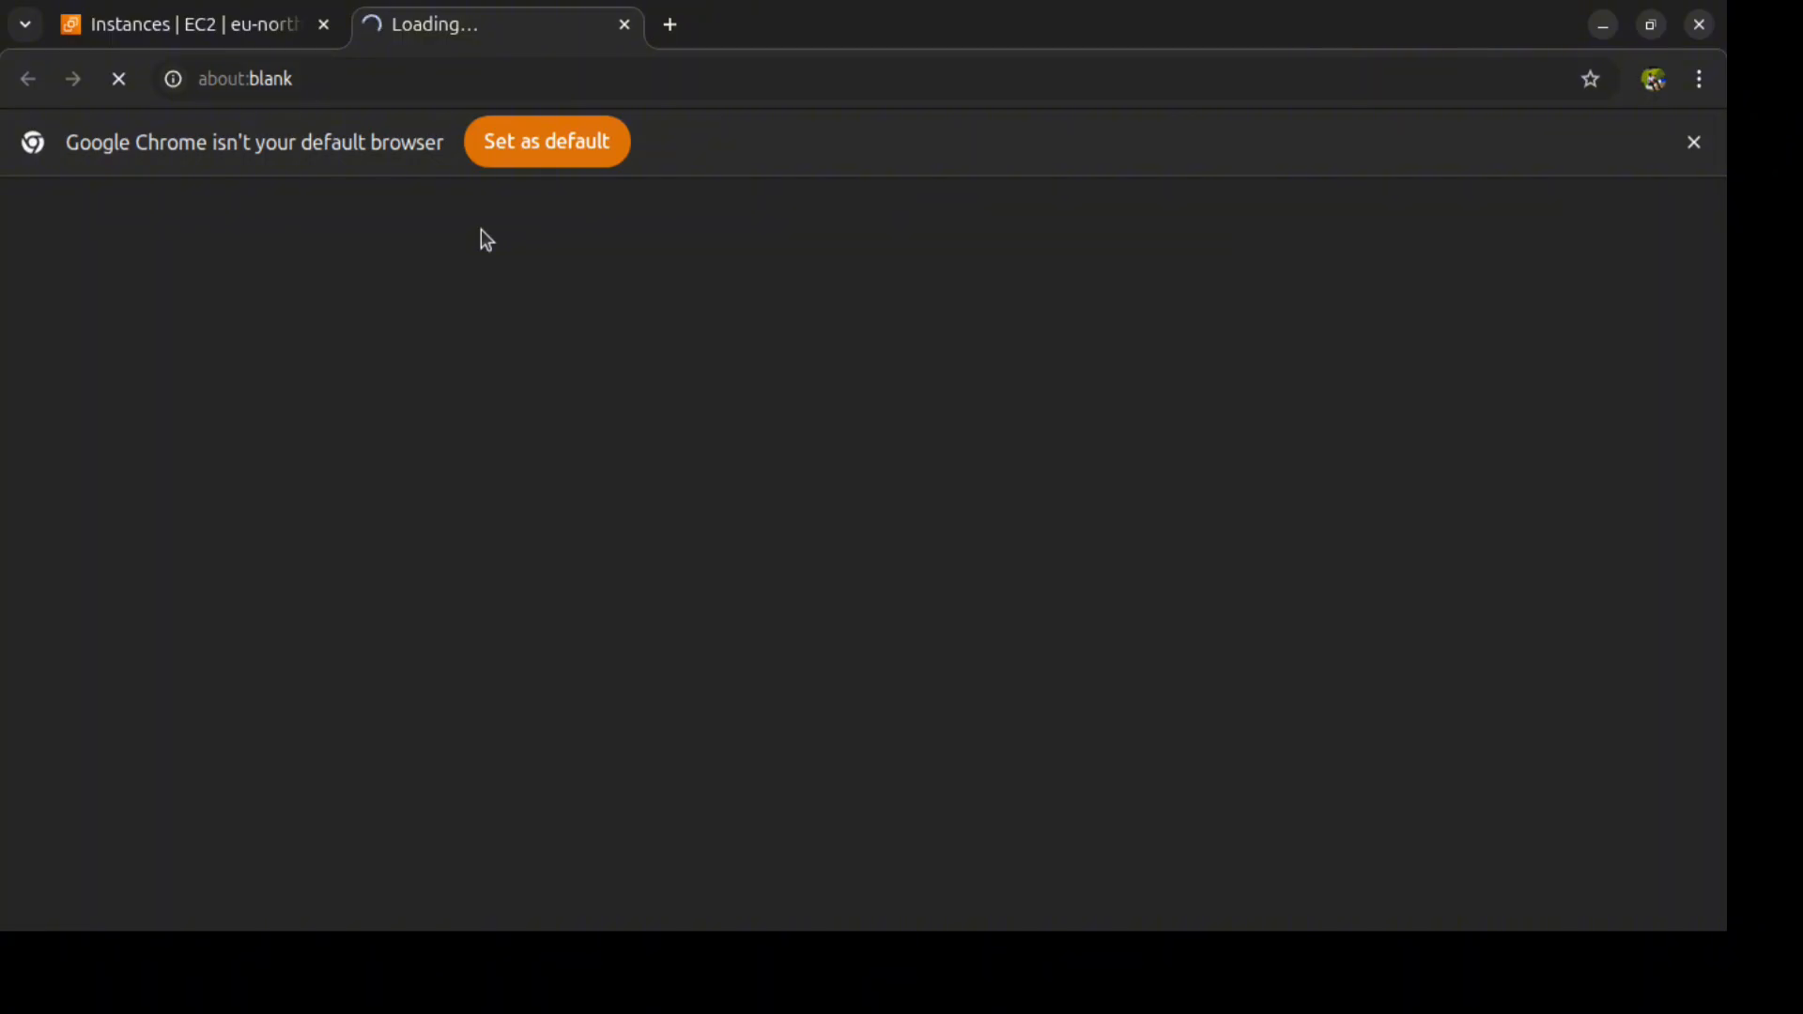
left_click(669, 27)
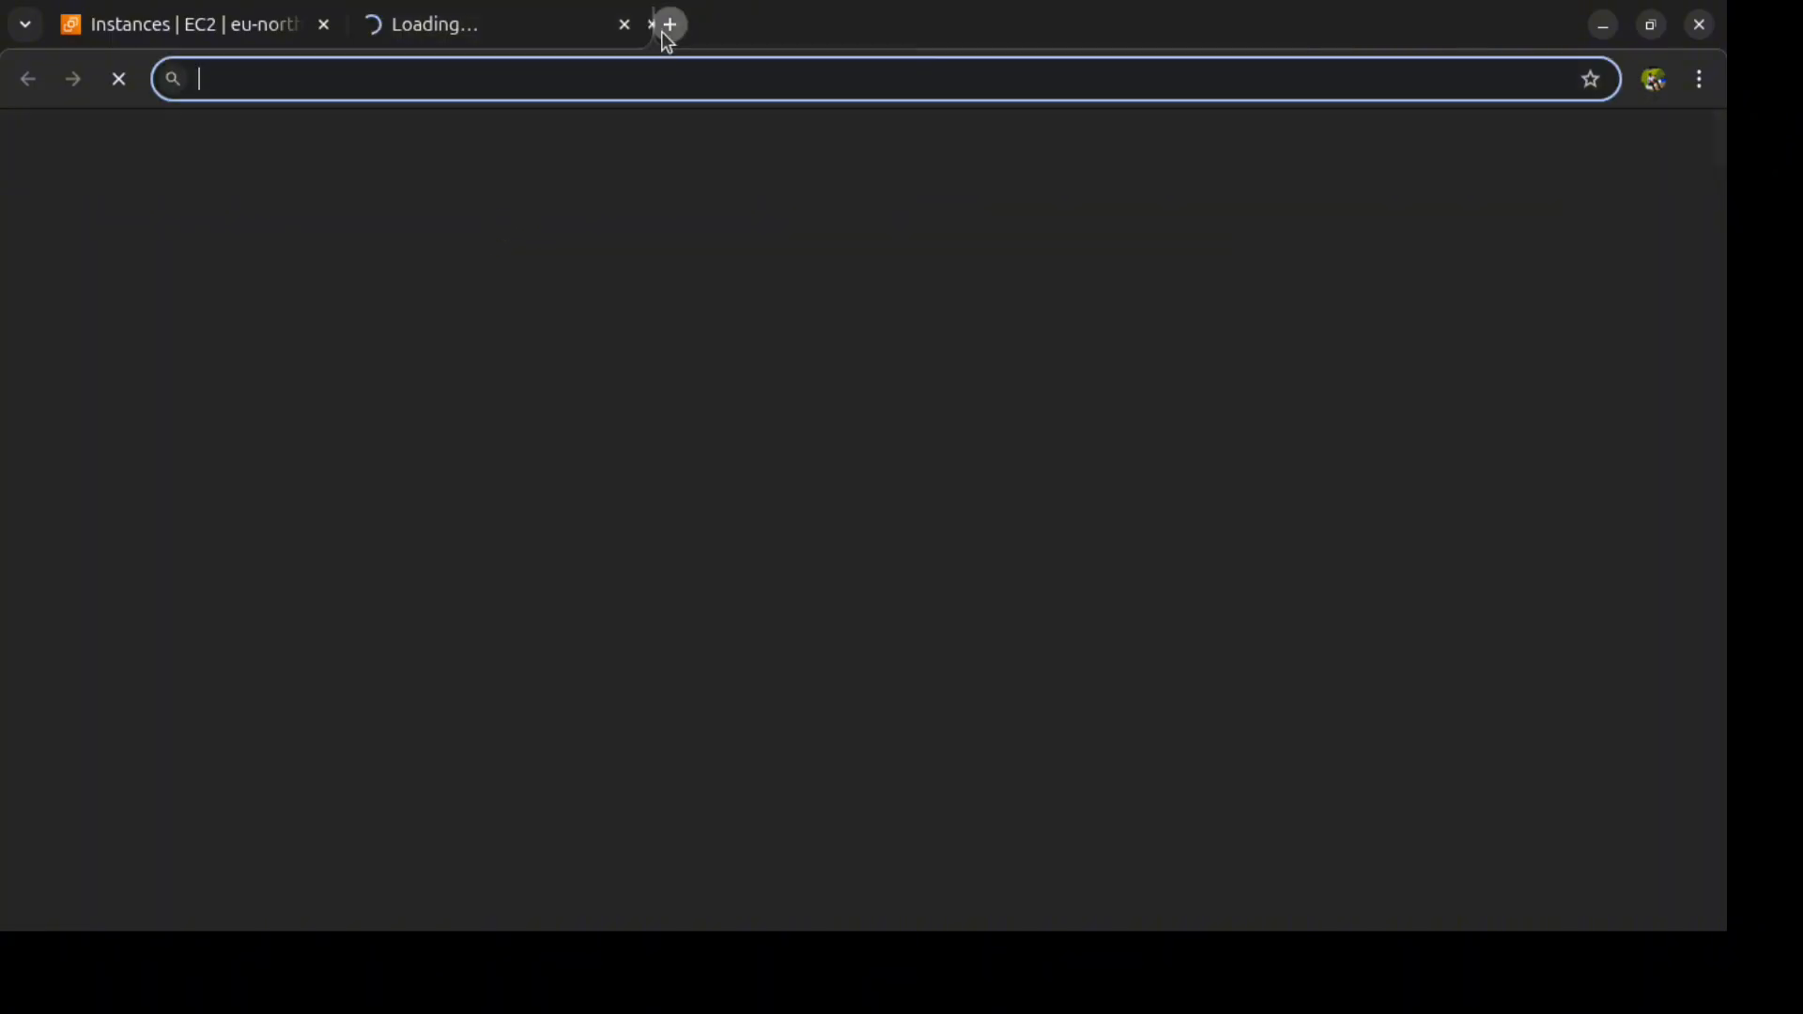
left_click(589, 84)
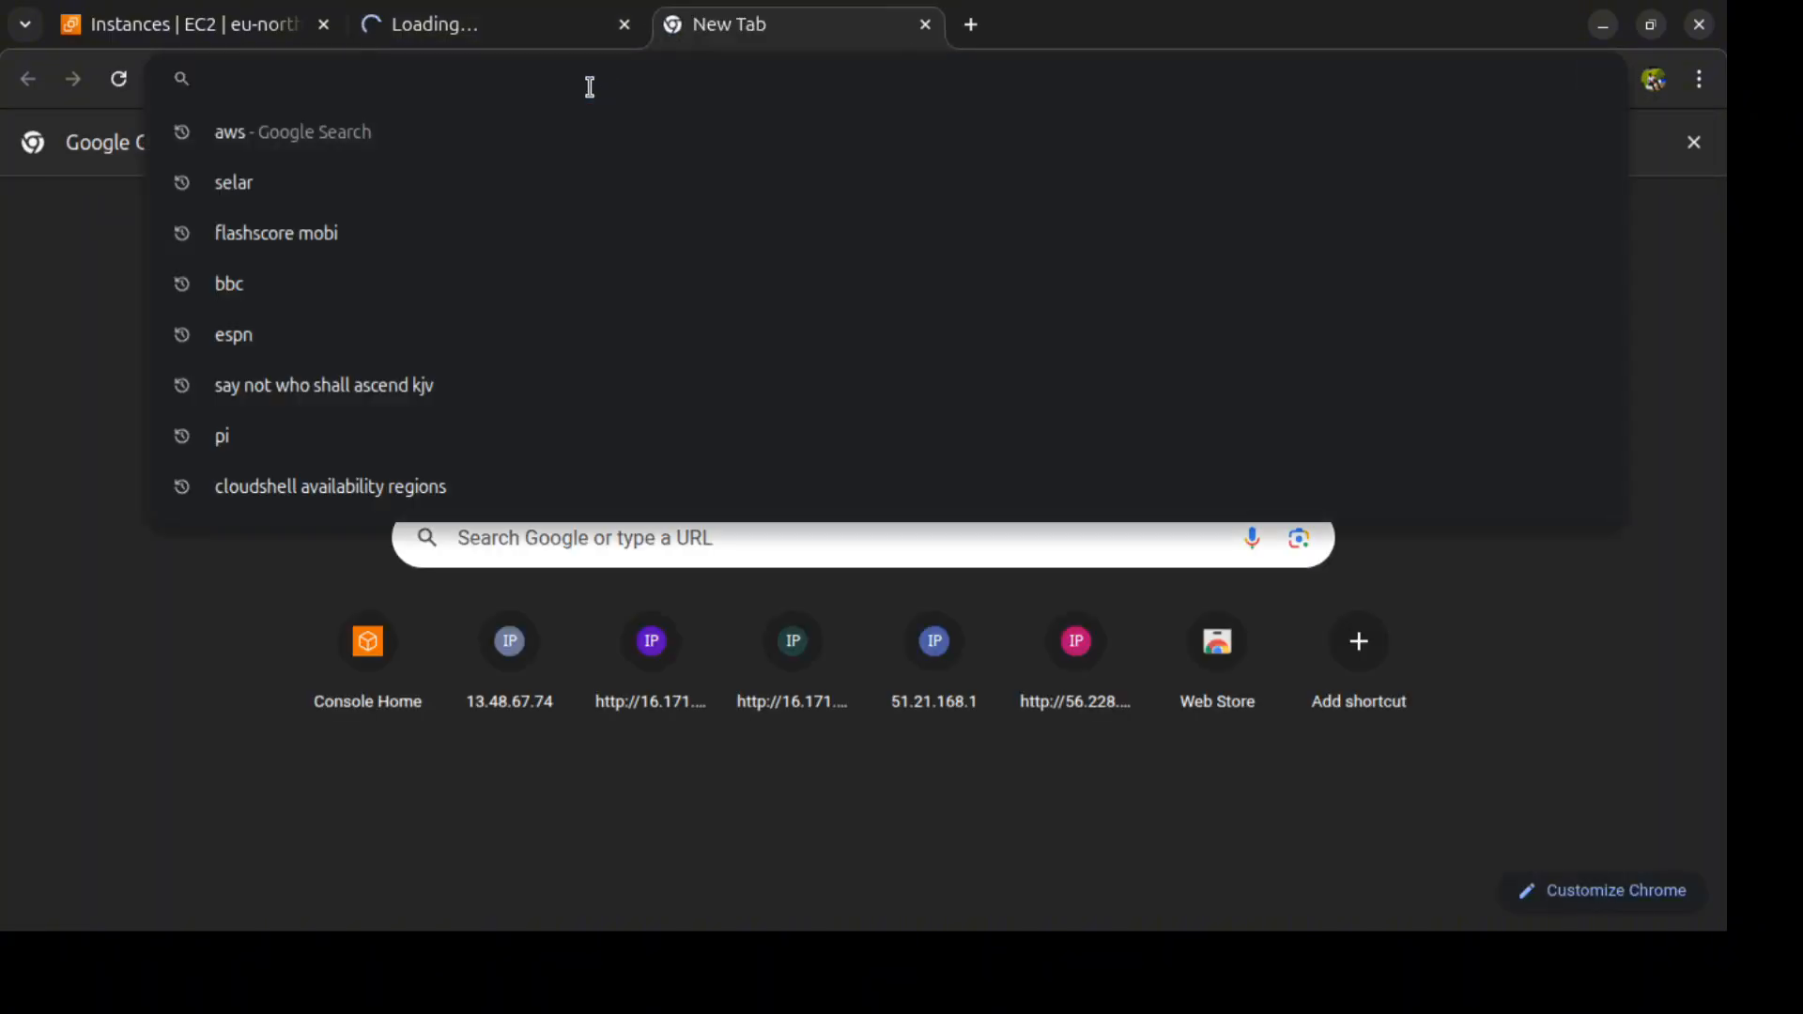
type("htt")
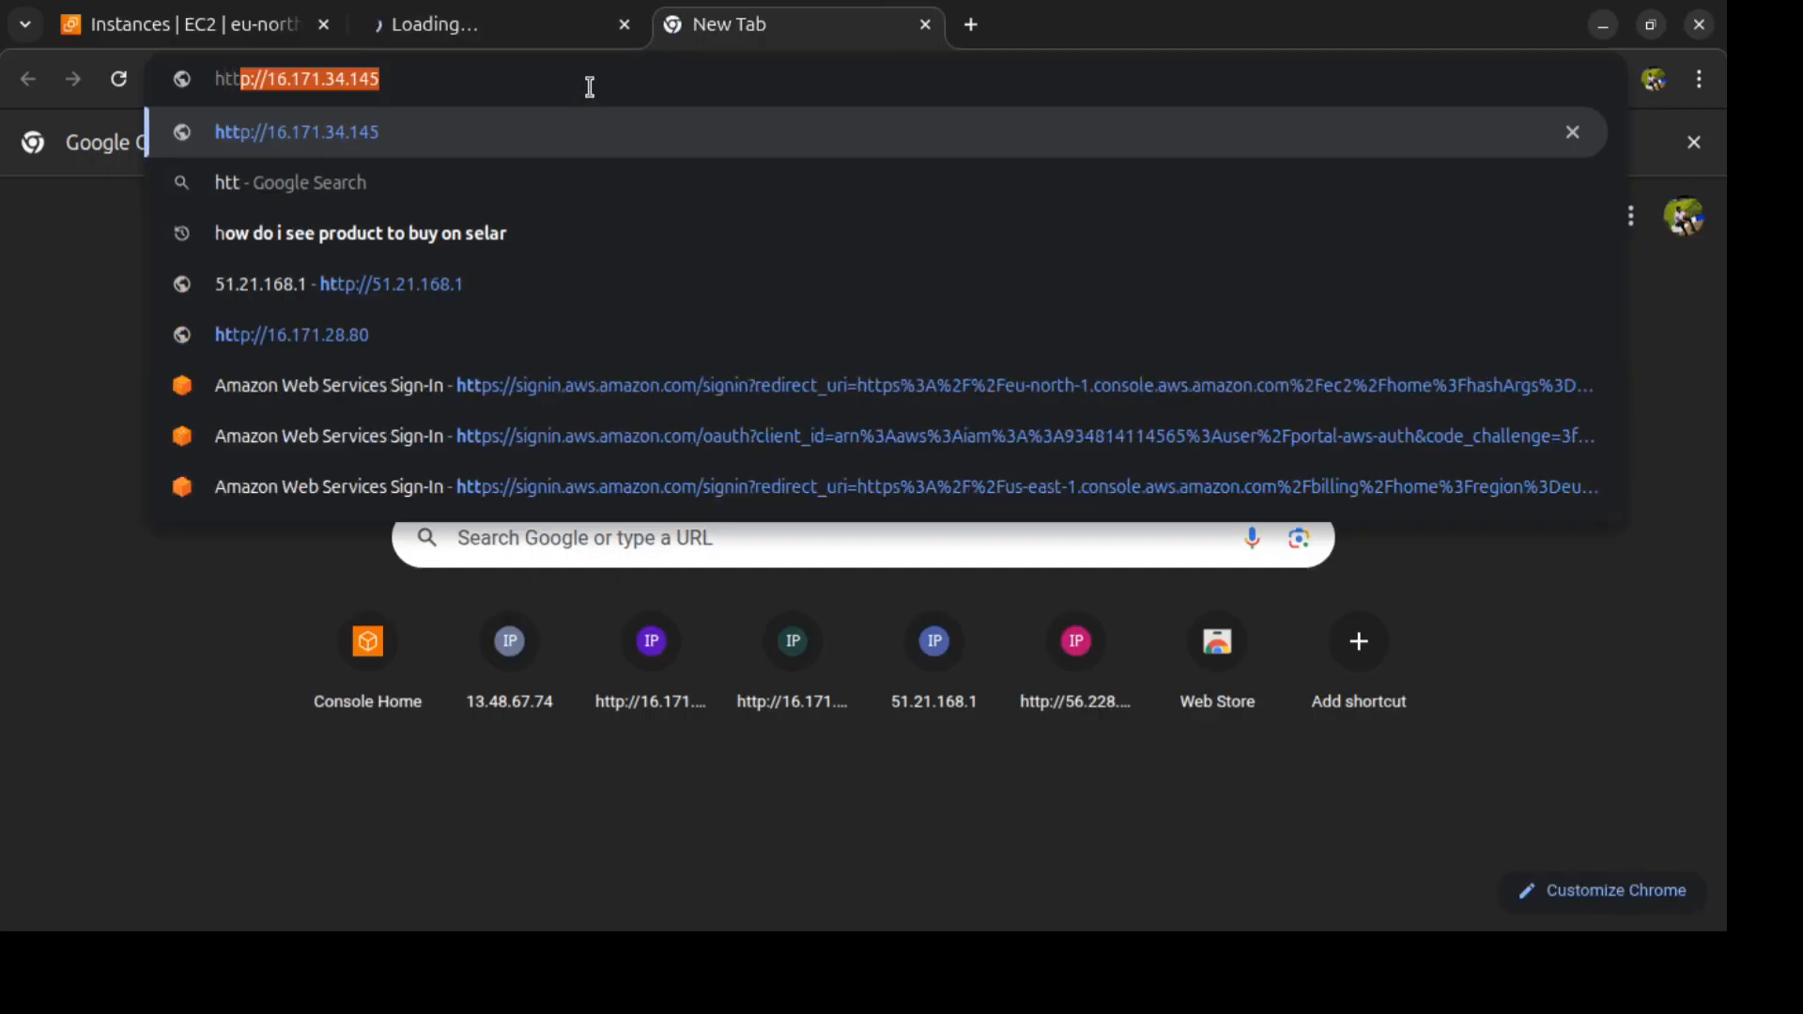
type("p")
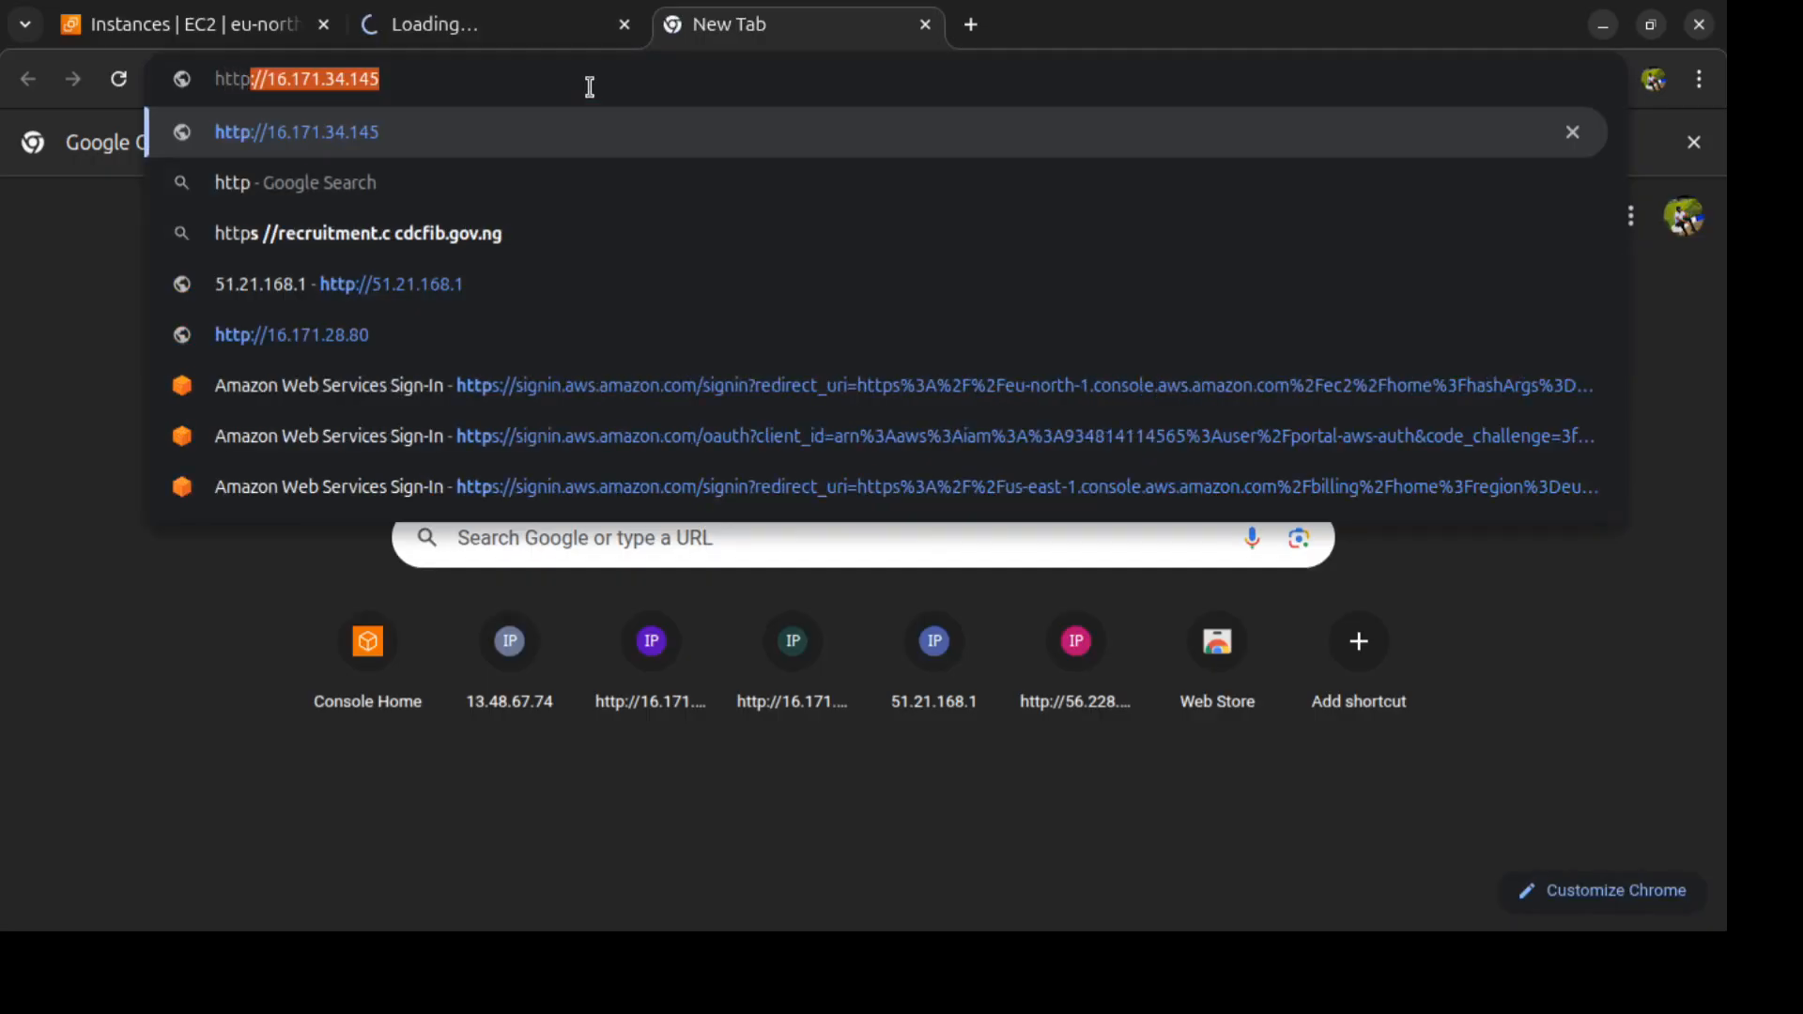
type("://")
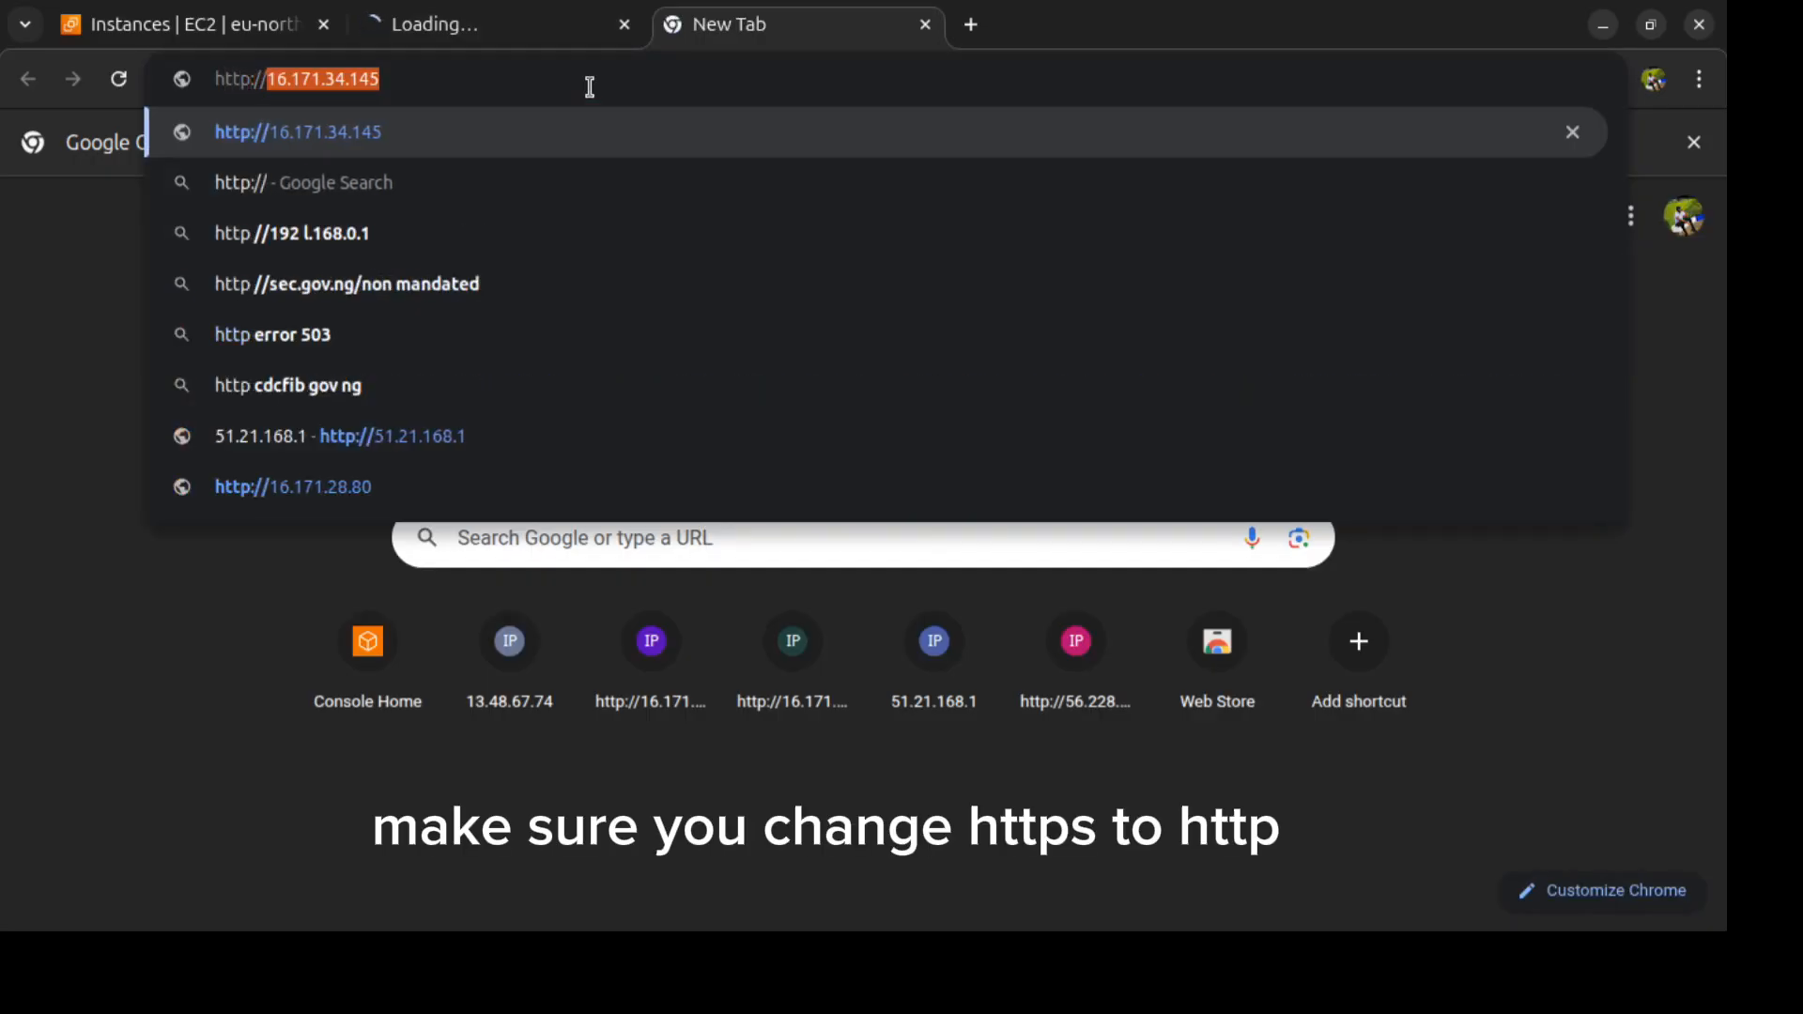
key("BackSpace")
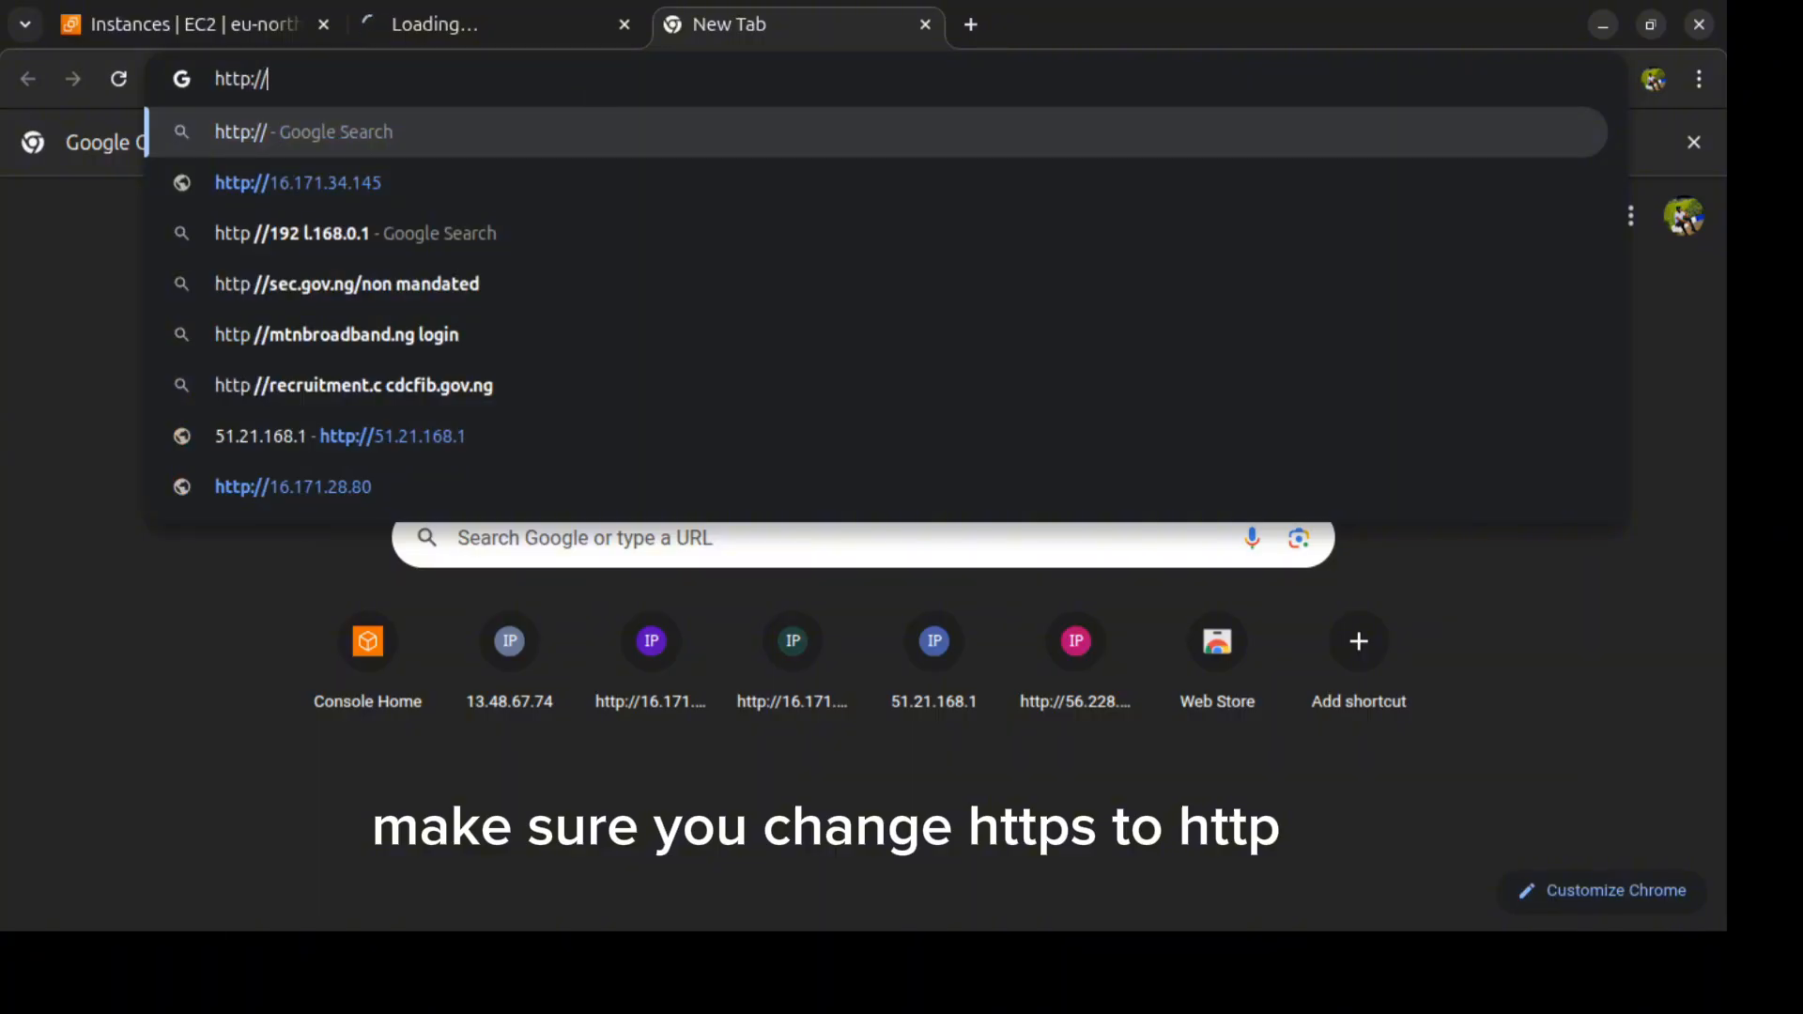
key("ctrl+v")
key("Return")
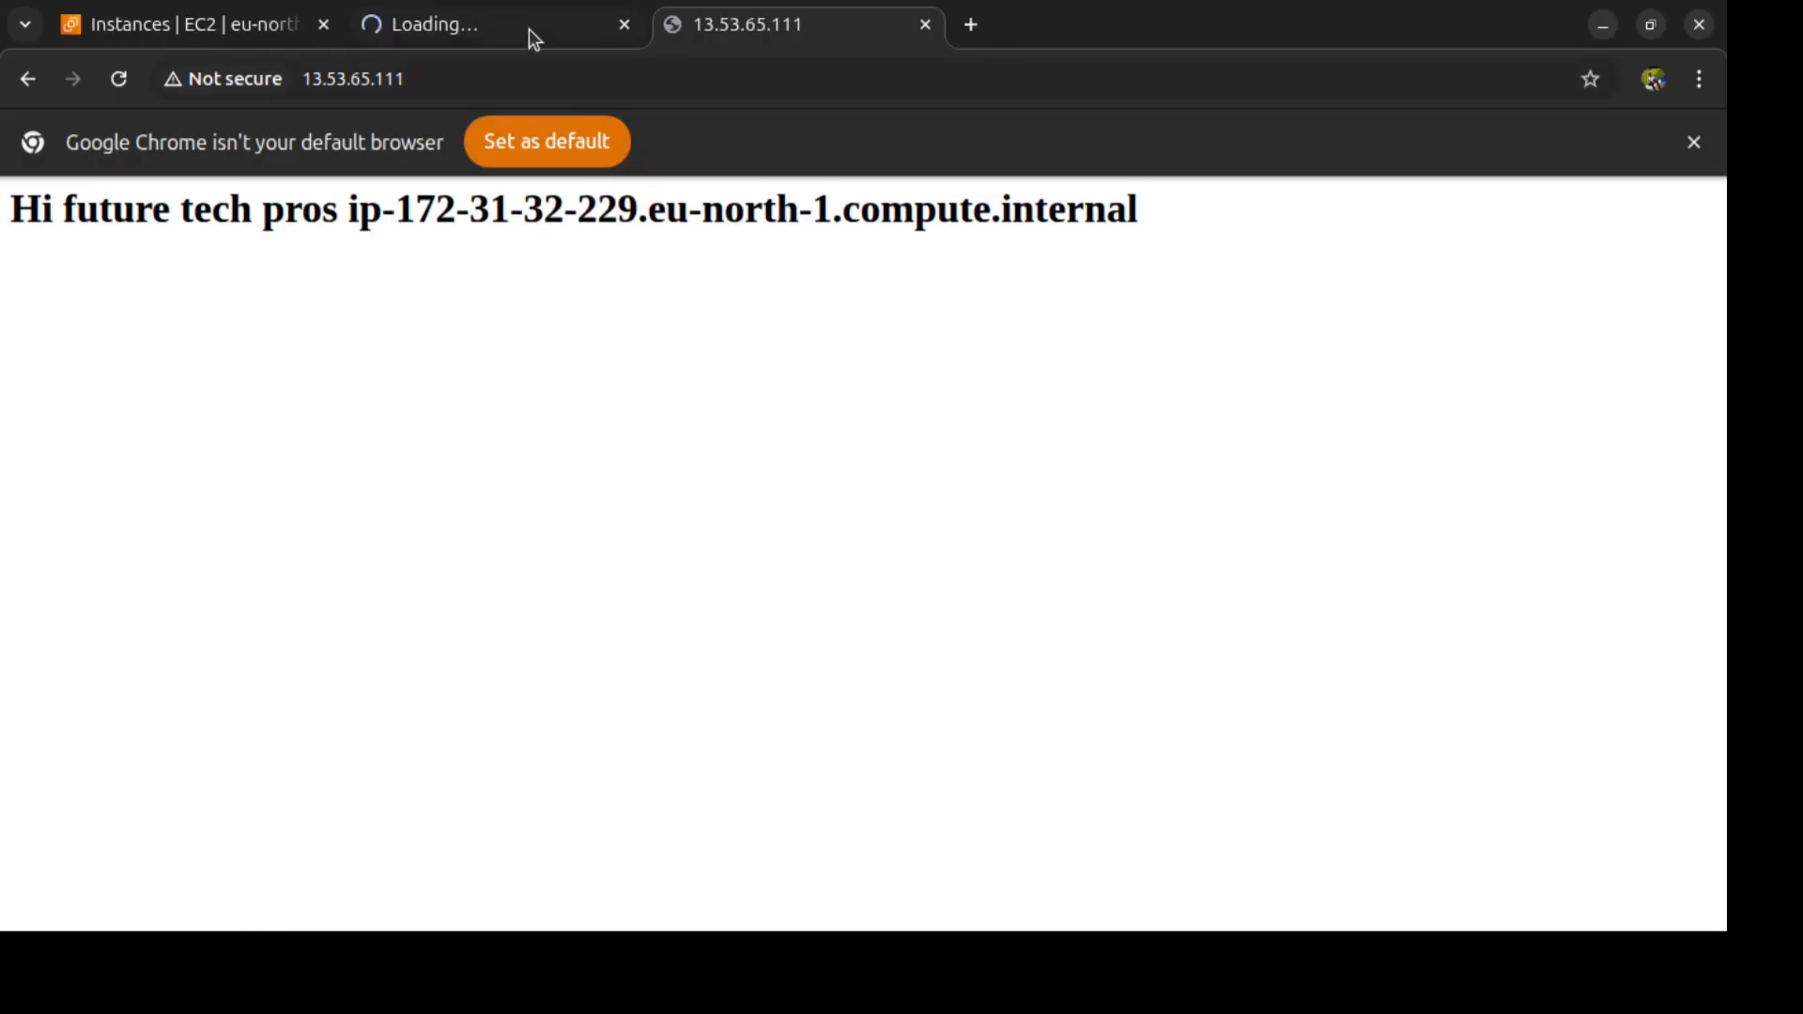
mouse_move(528, 30)
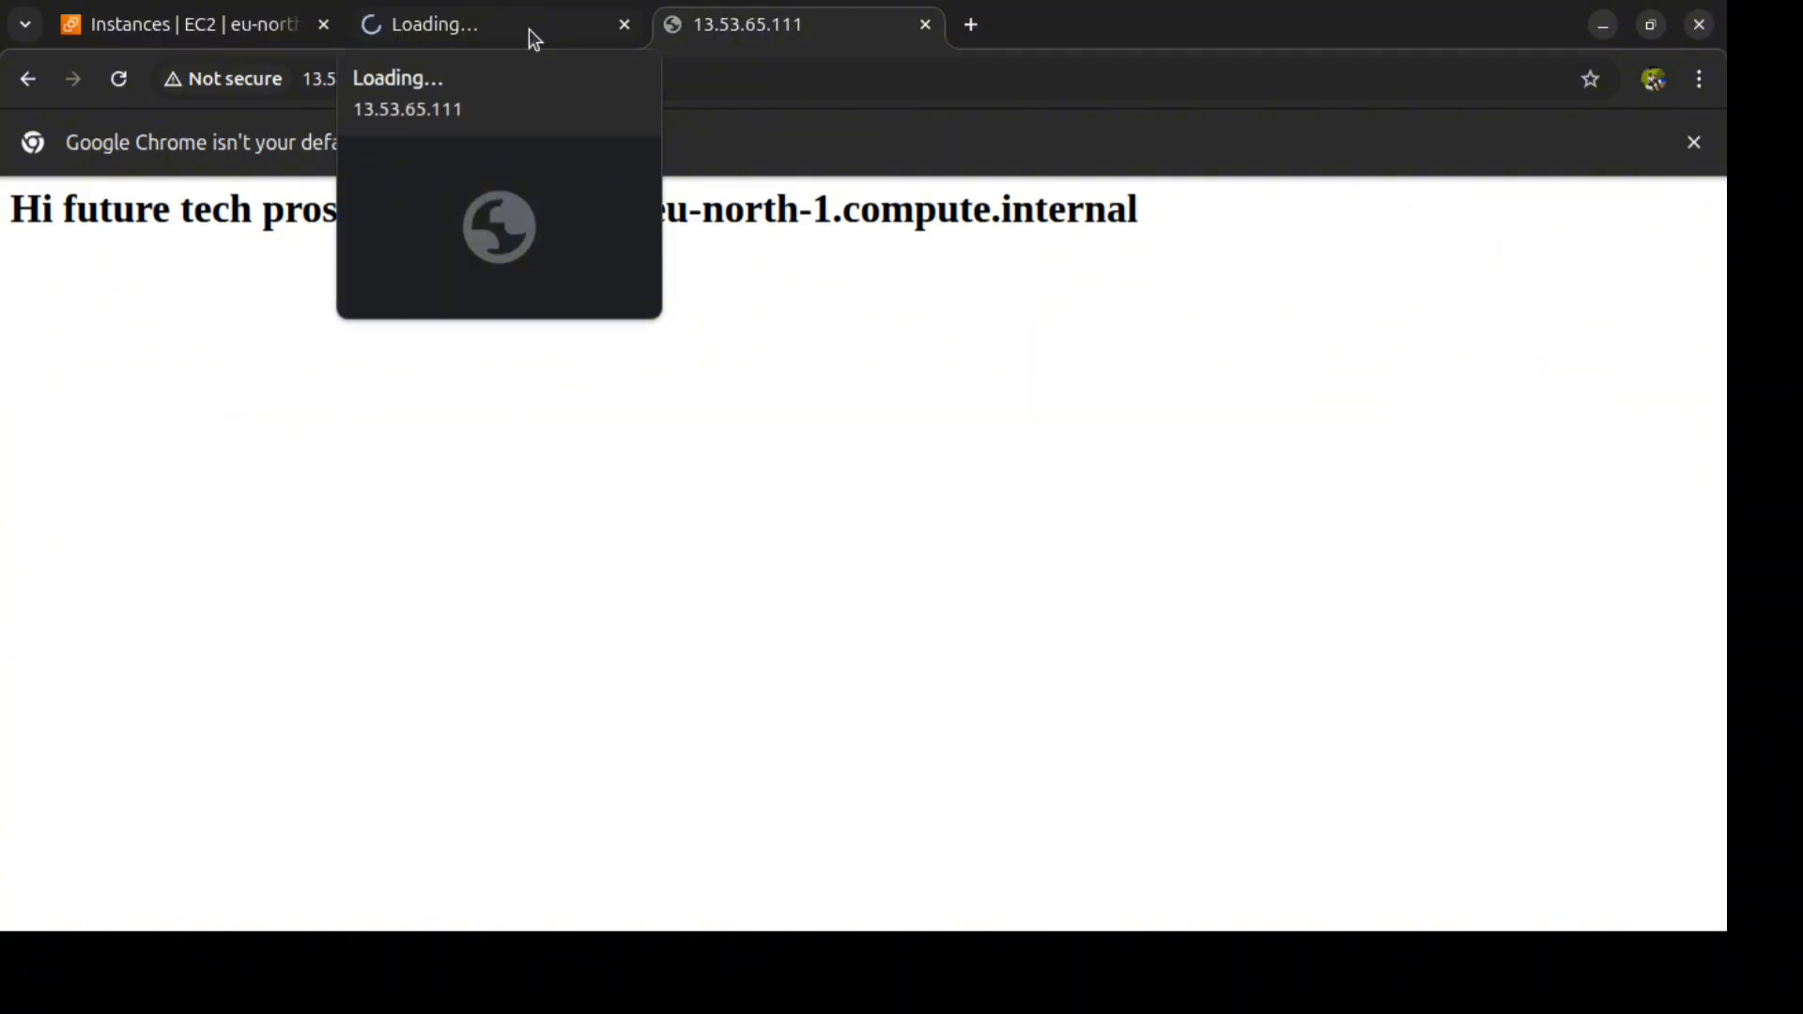
Step: Go back to the EC2 instances list and stop the running instance named "instance"
left_click(230, 28)
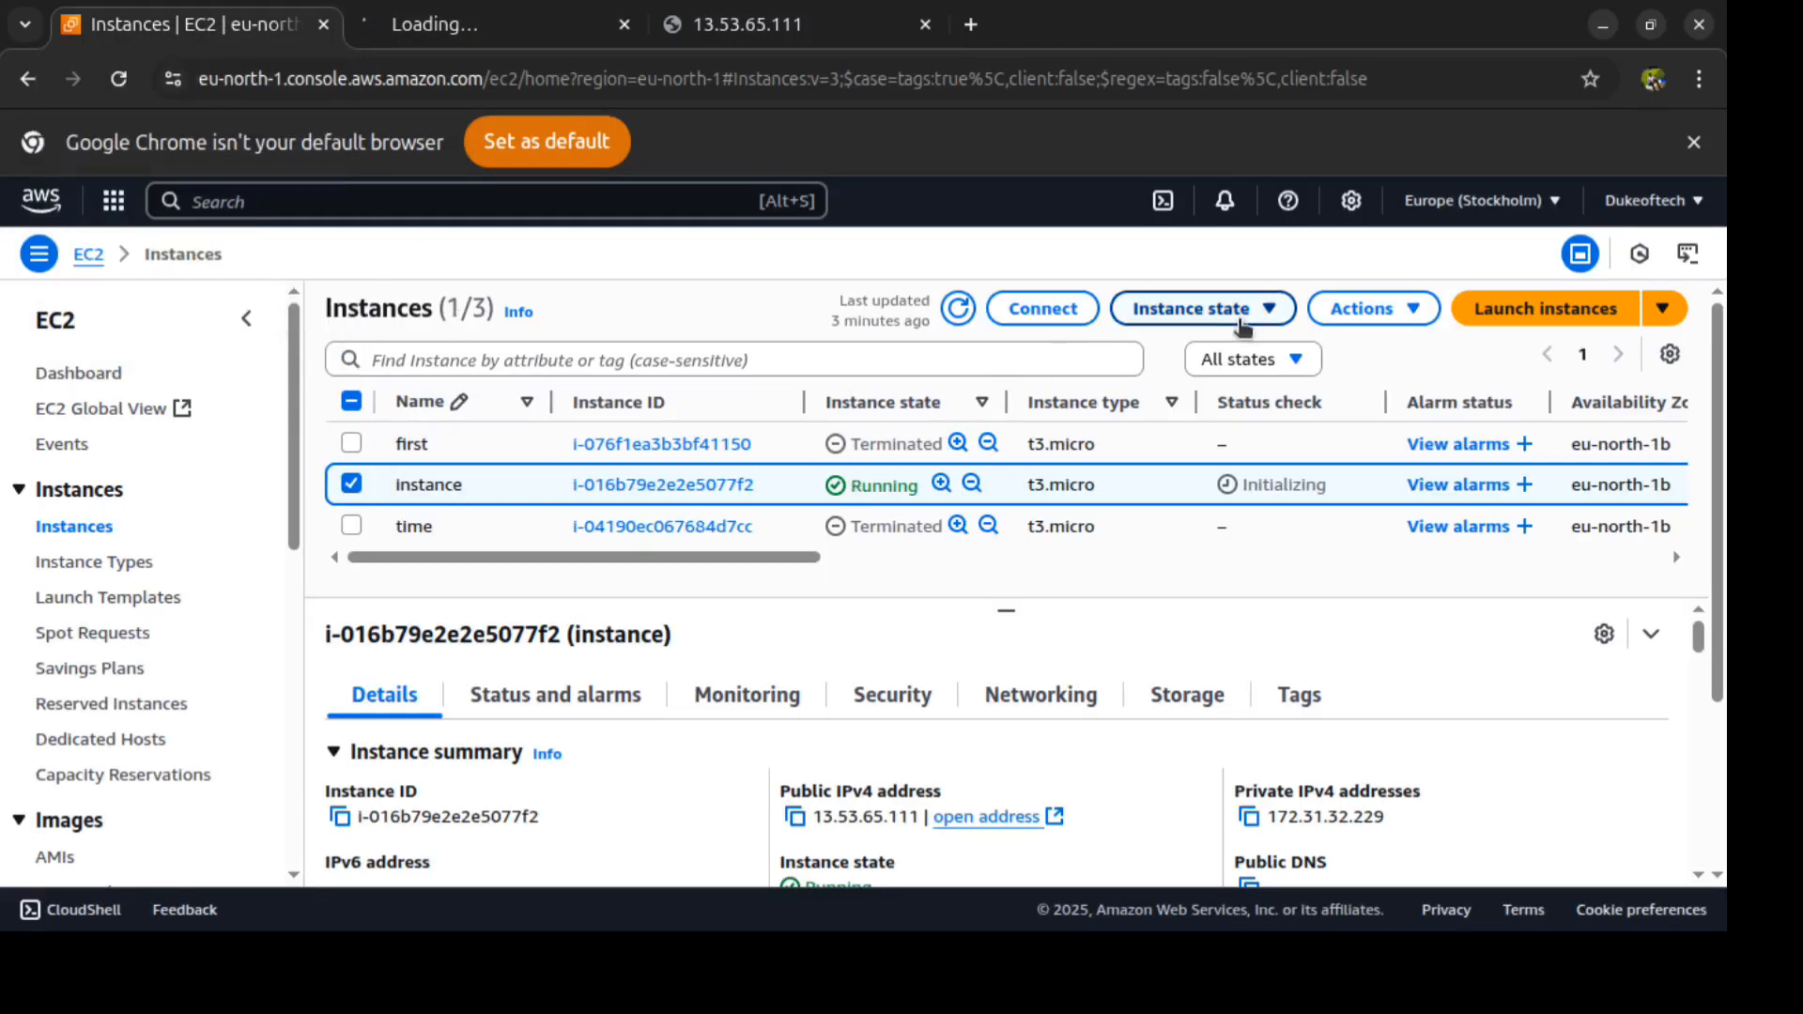
left_click(1241, 319)
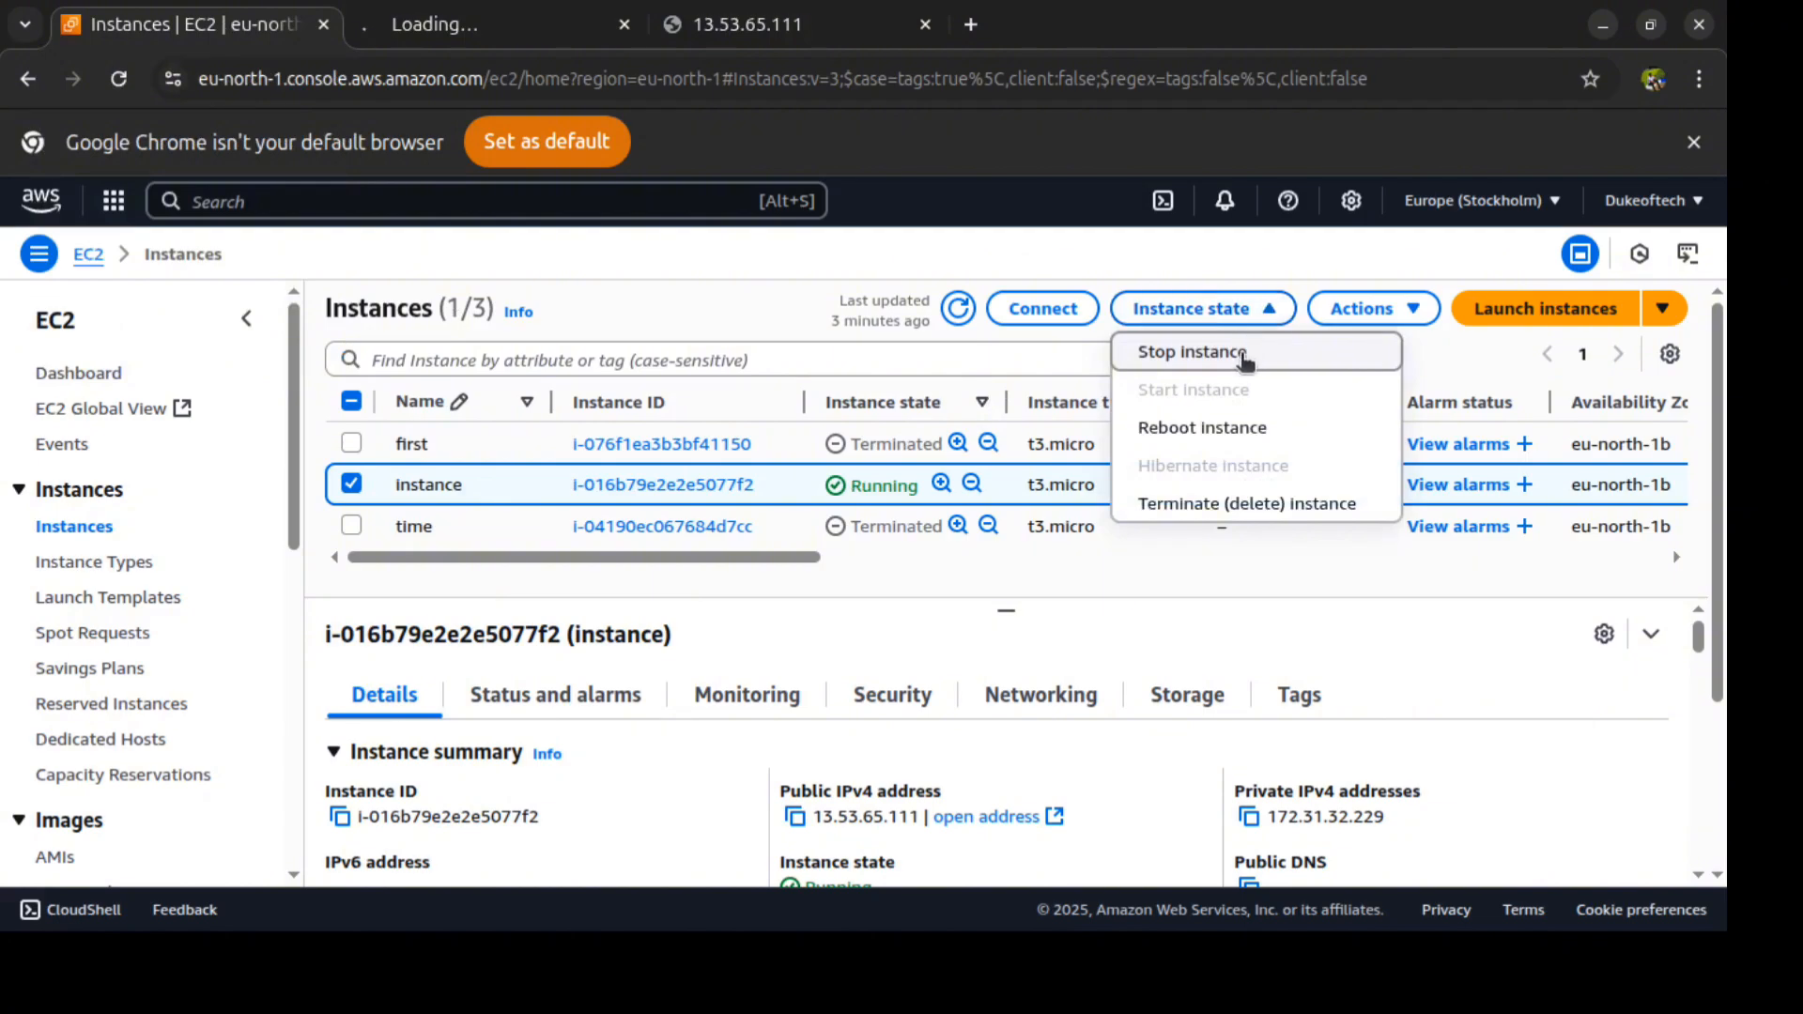
left_click(1244, 357)
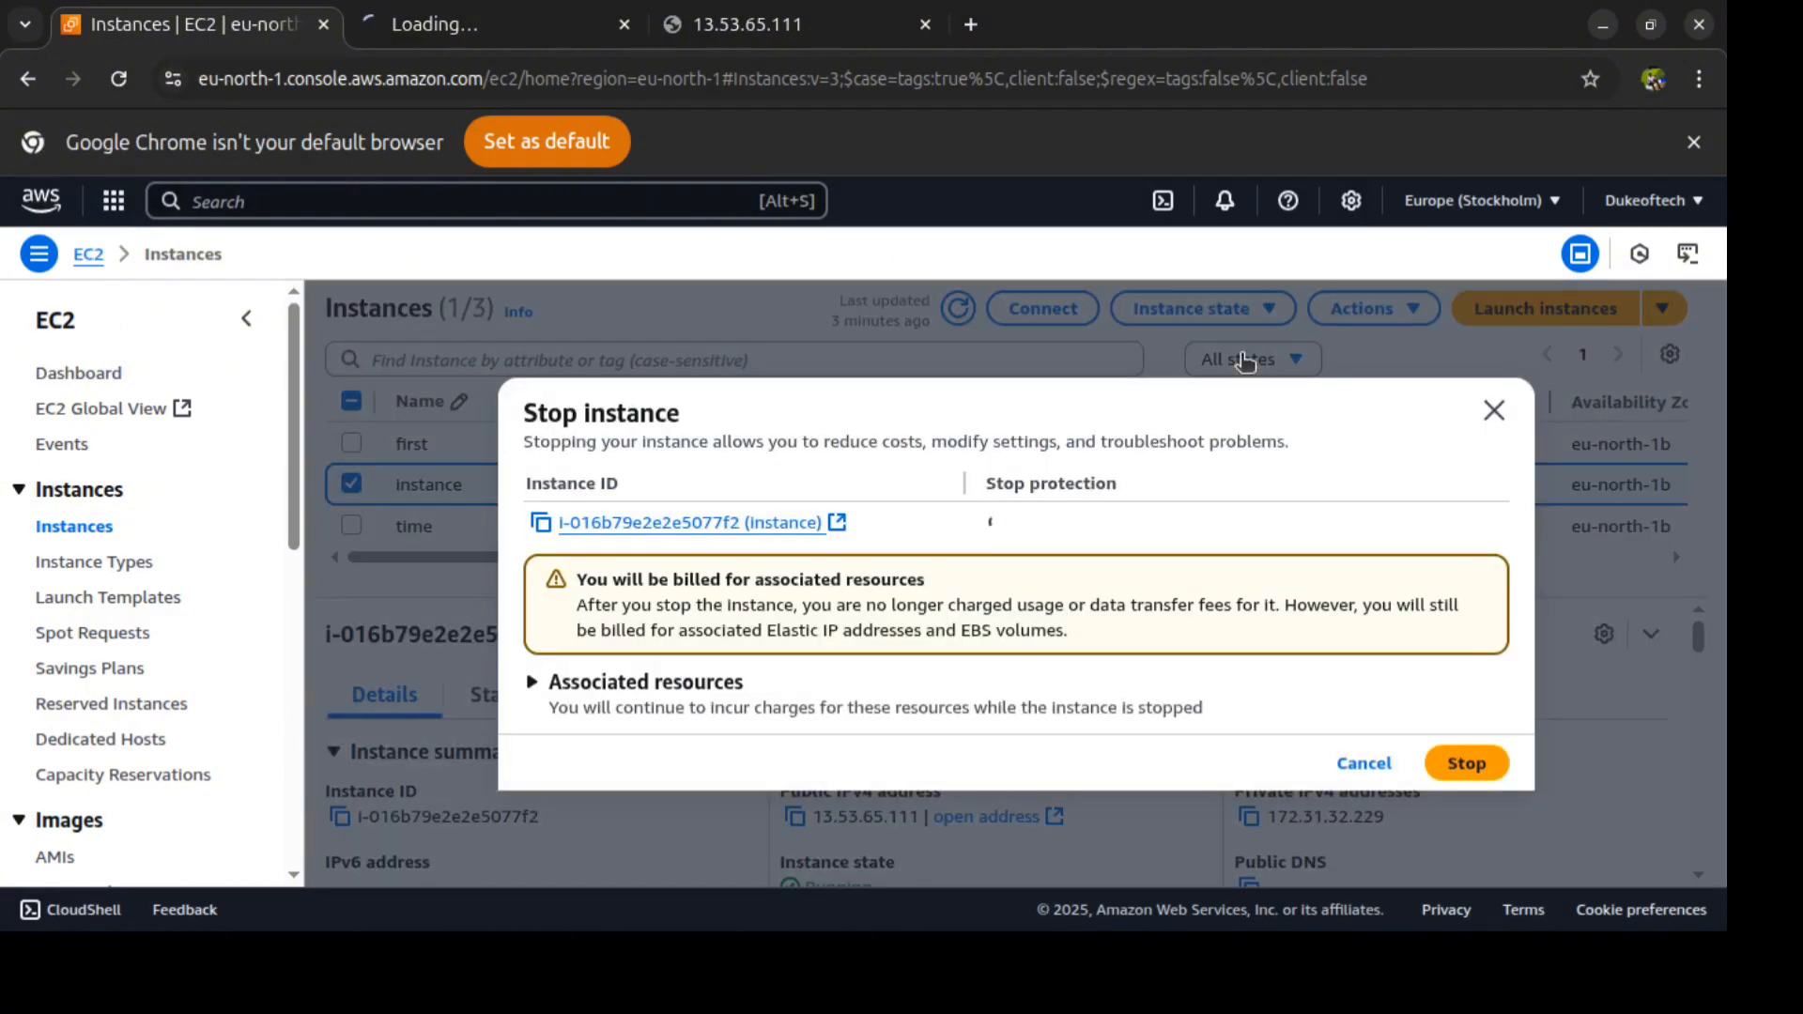
left_click(1466, 759)
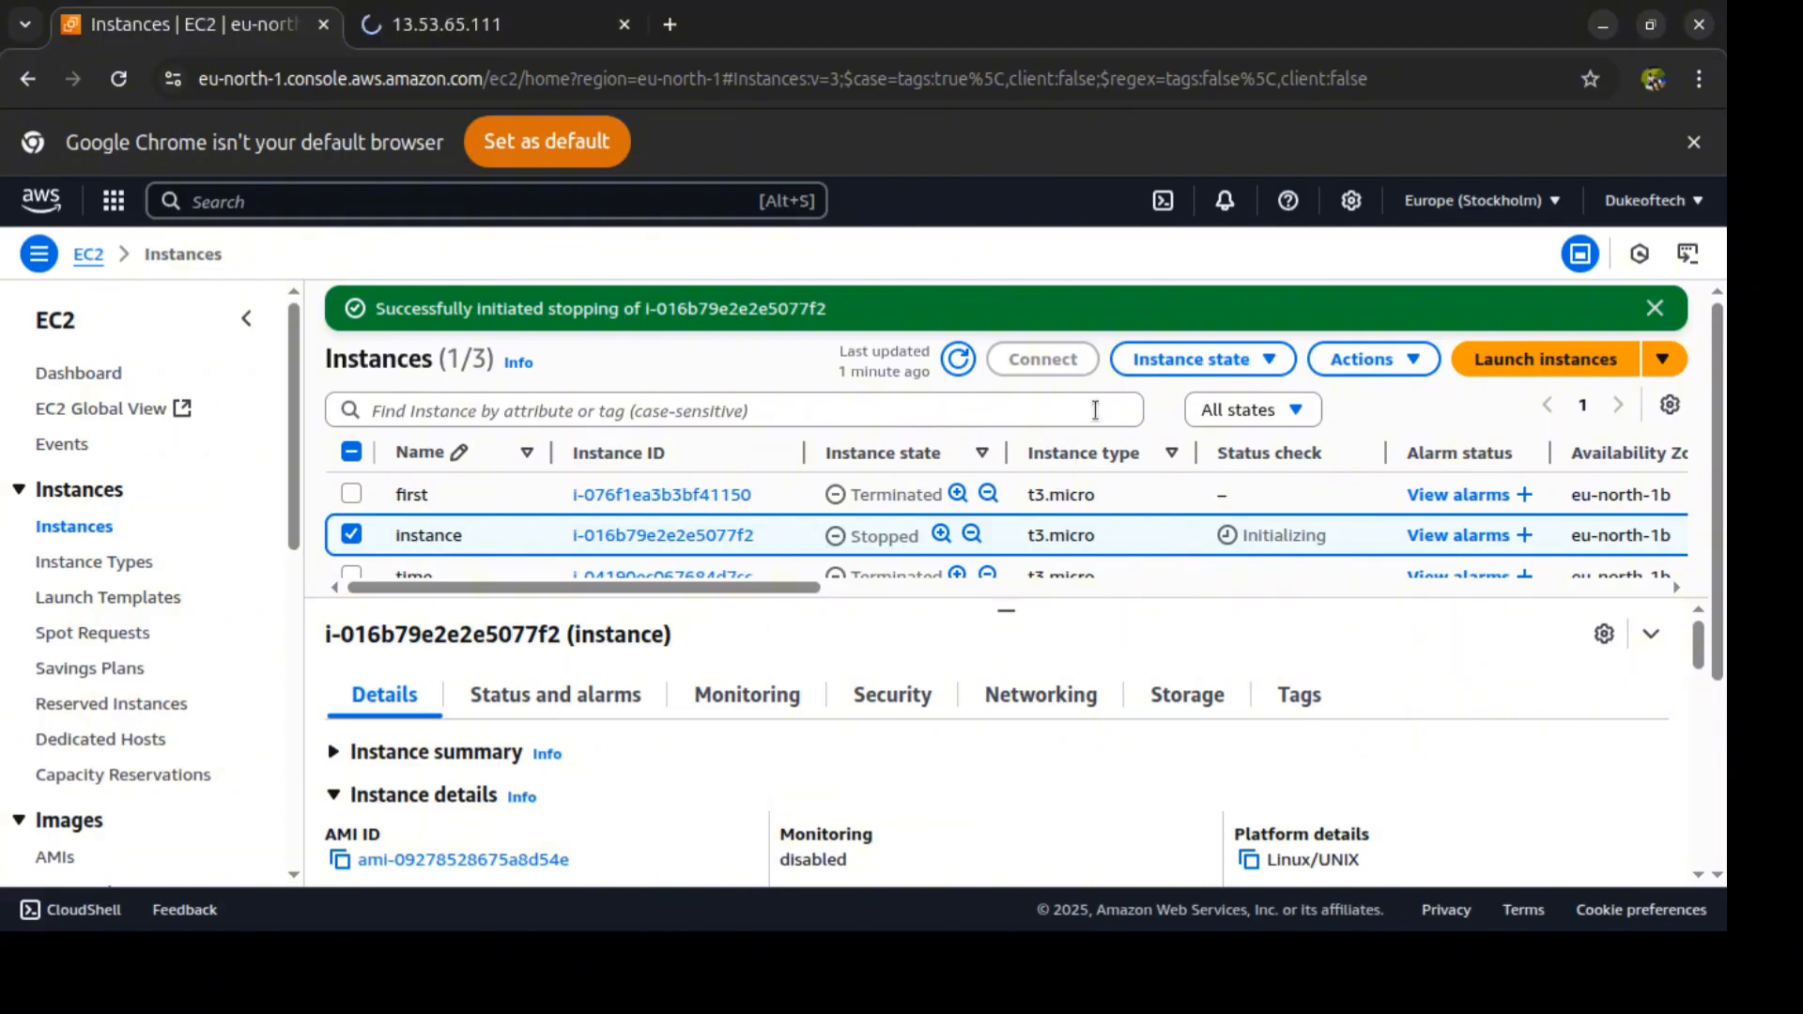
left_click(668, 24)
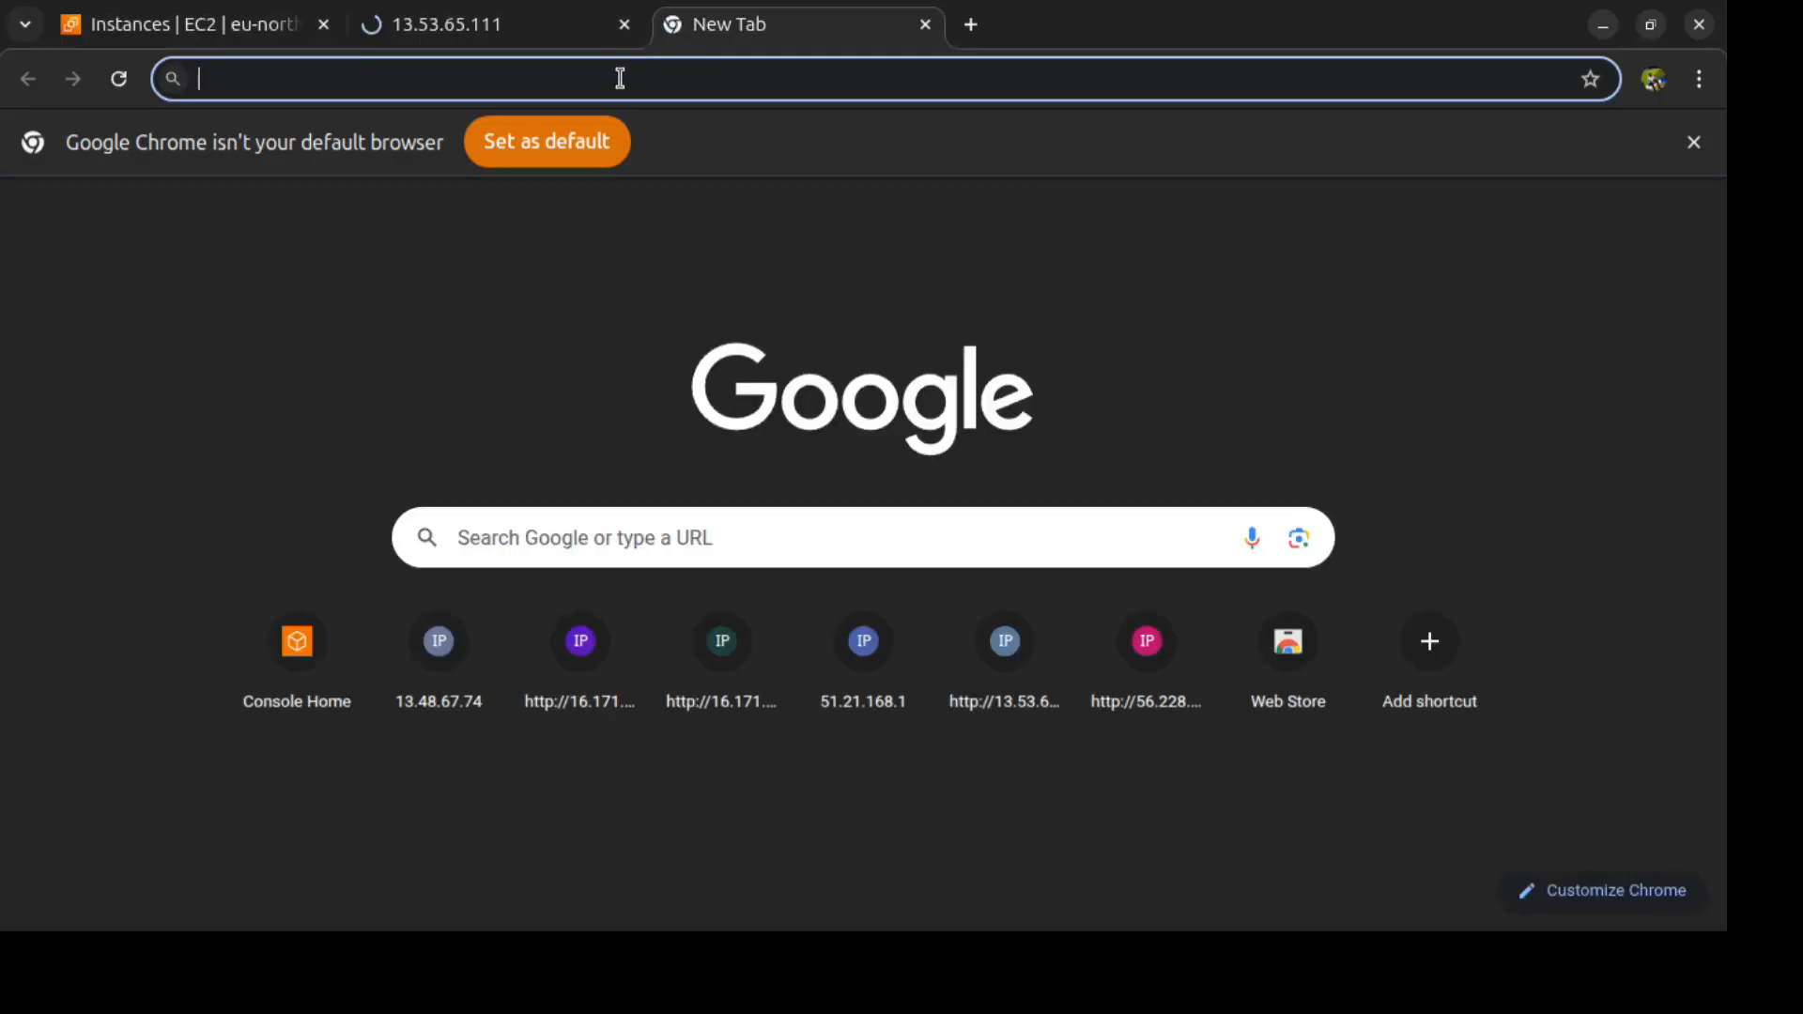
left_click(620, 78)
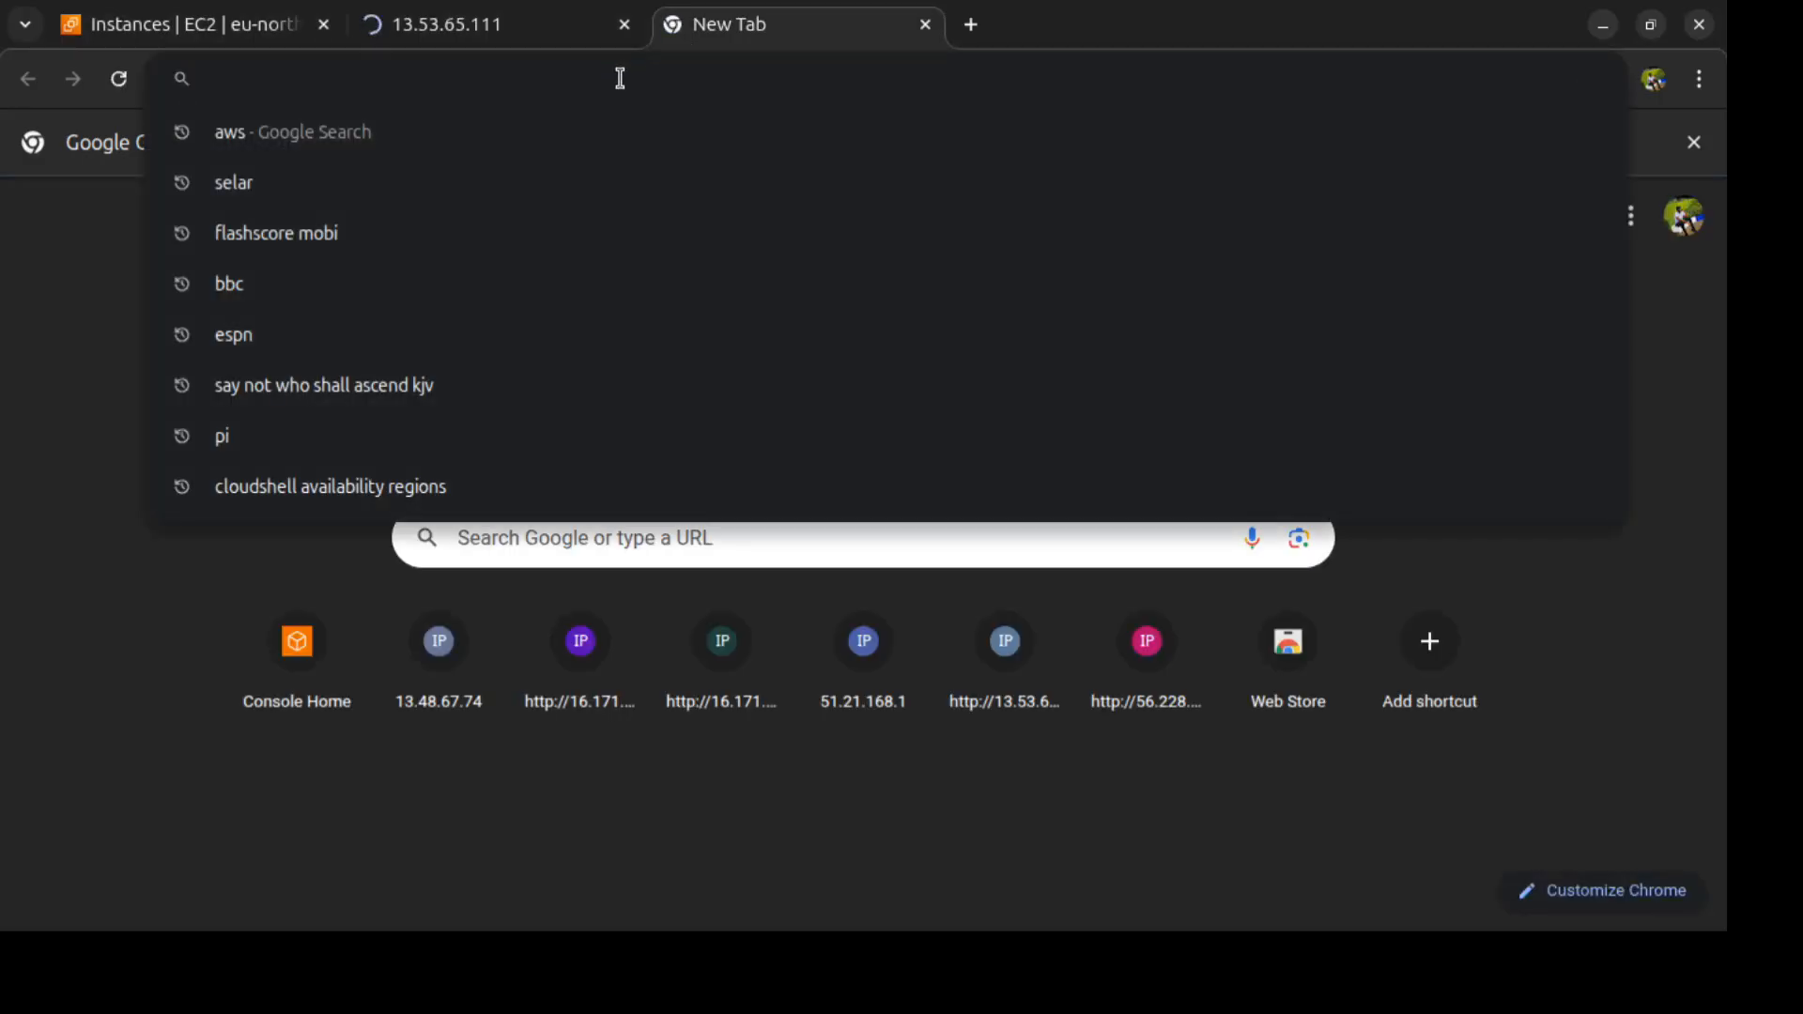
type("h")
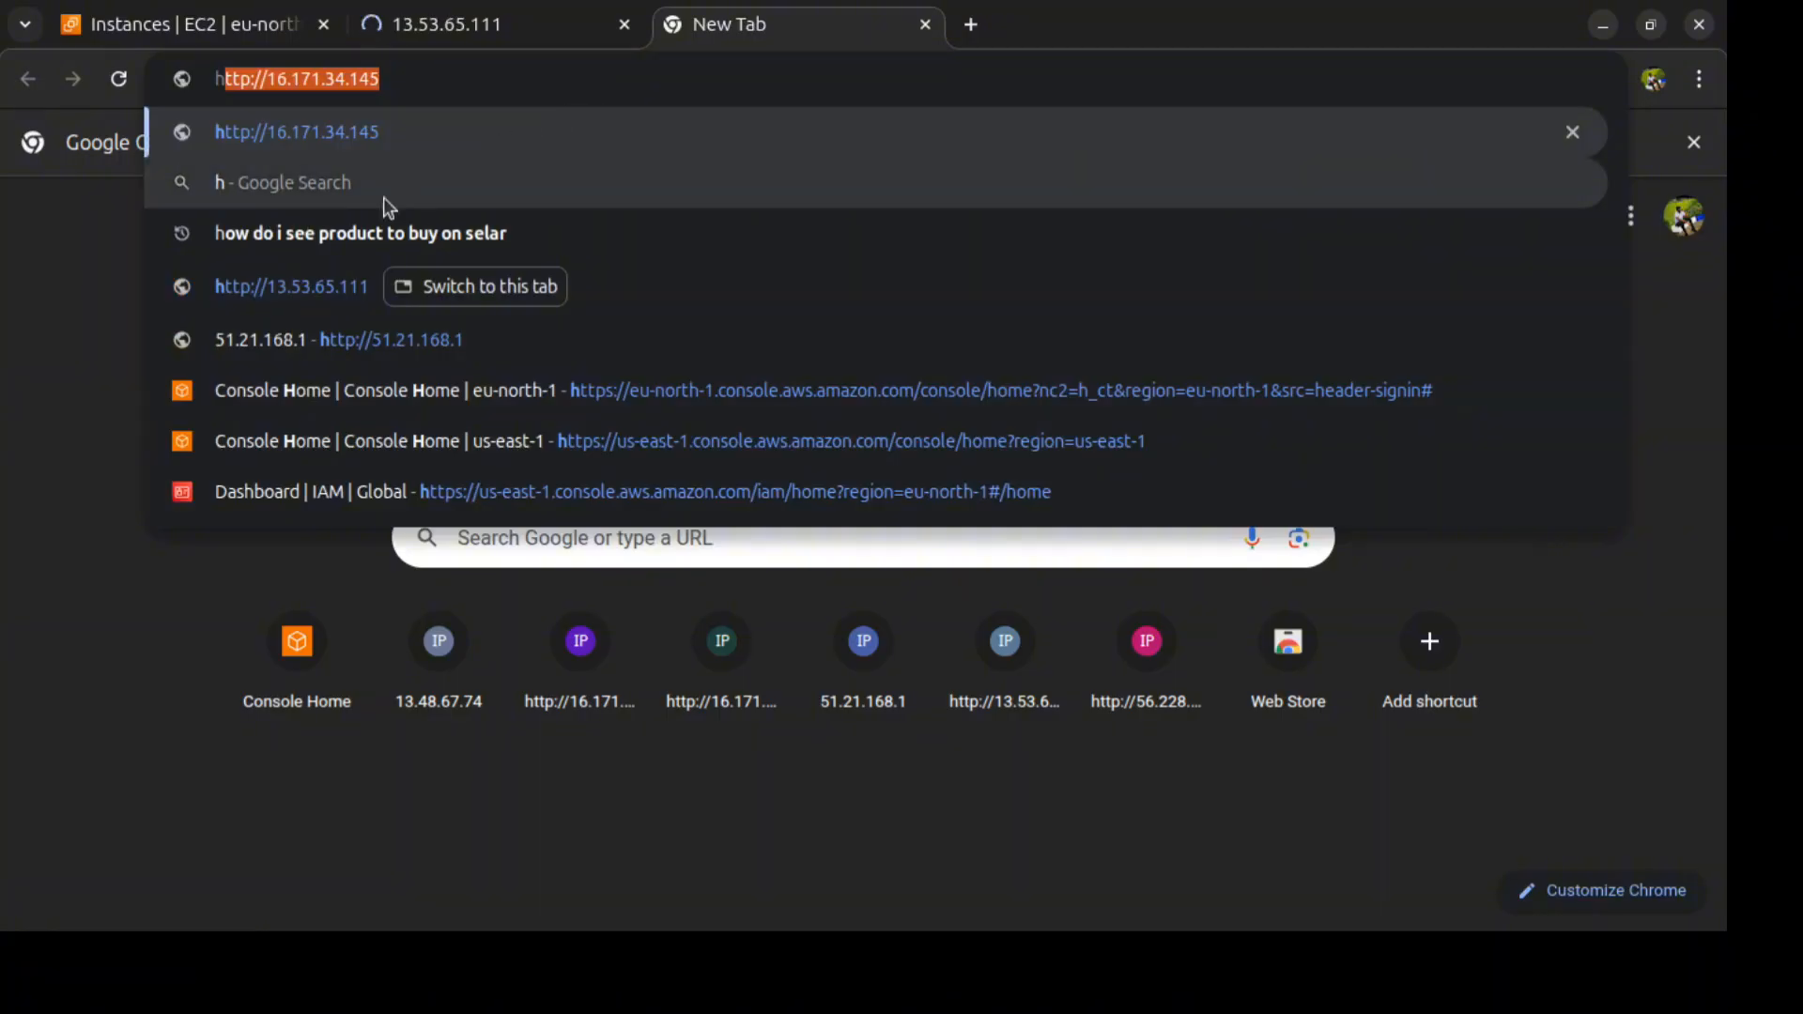
left_click(312, 273)
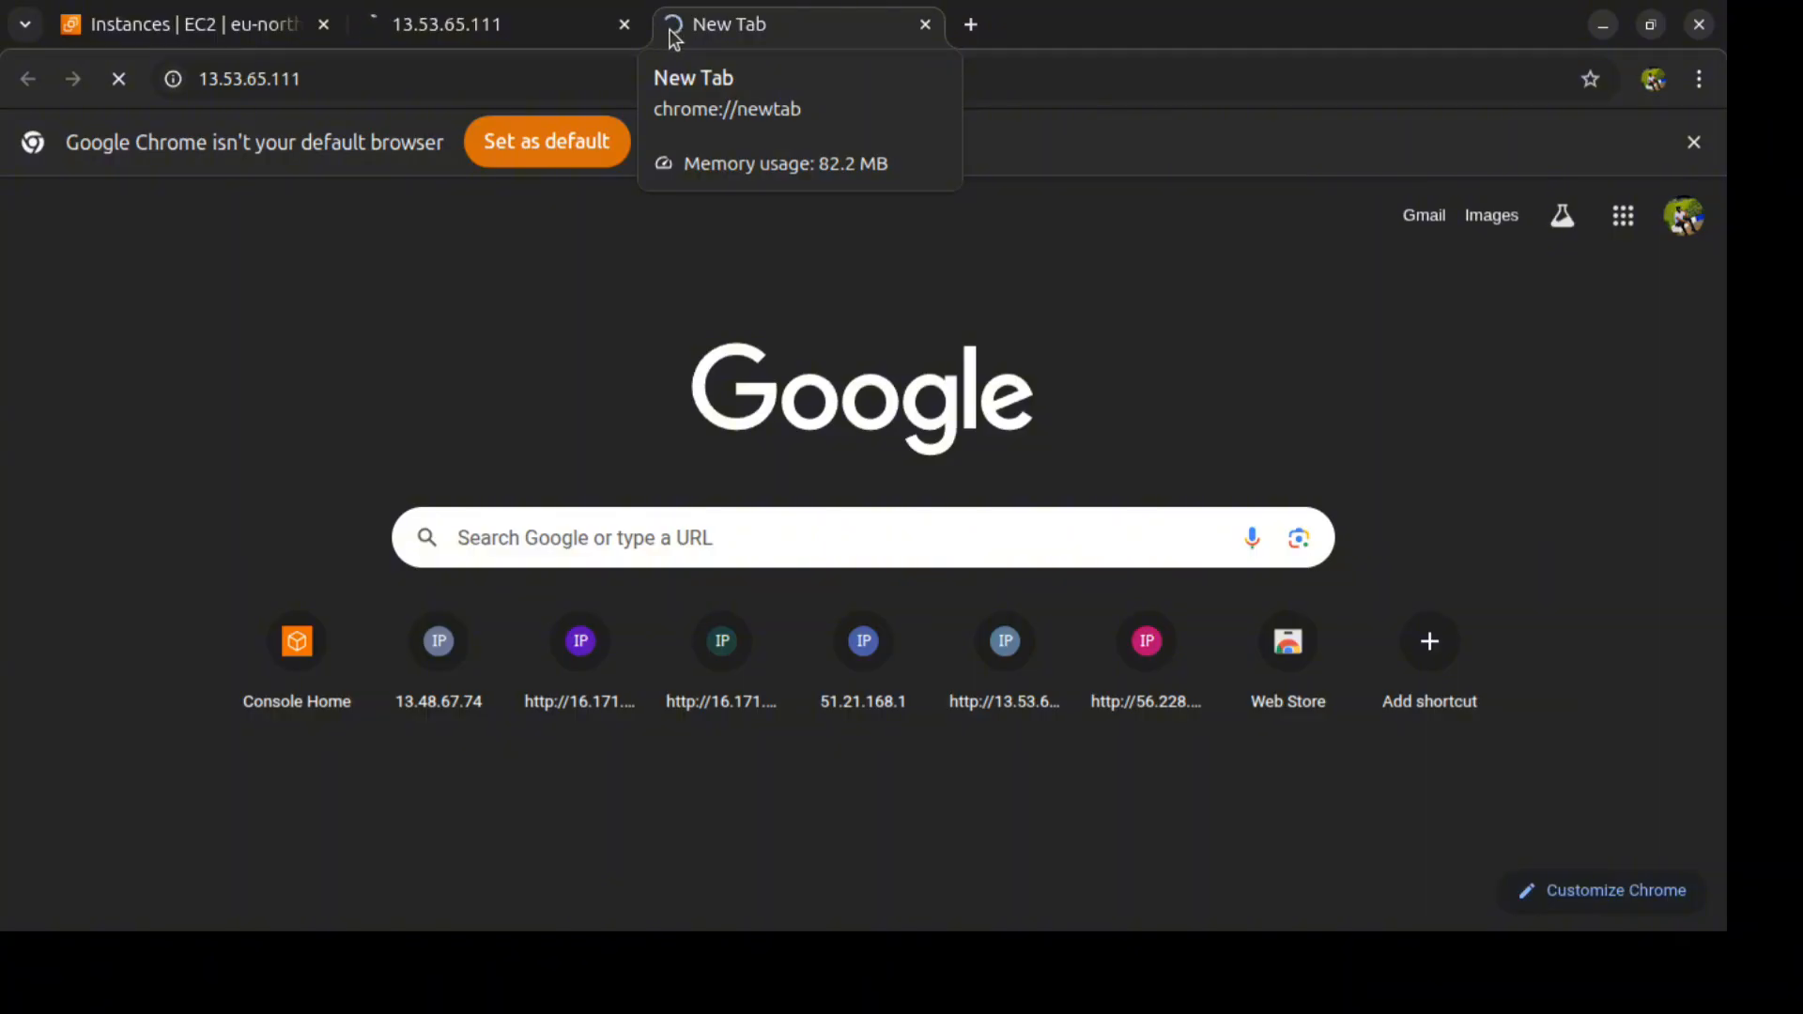
Step: Return to the EC2 instances list and start the stopped instance named "instance" again
left_click(280, 34)
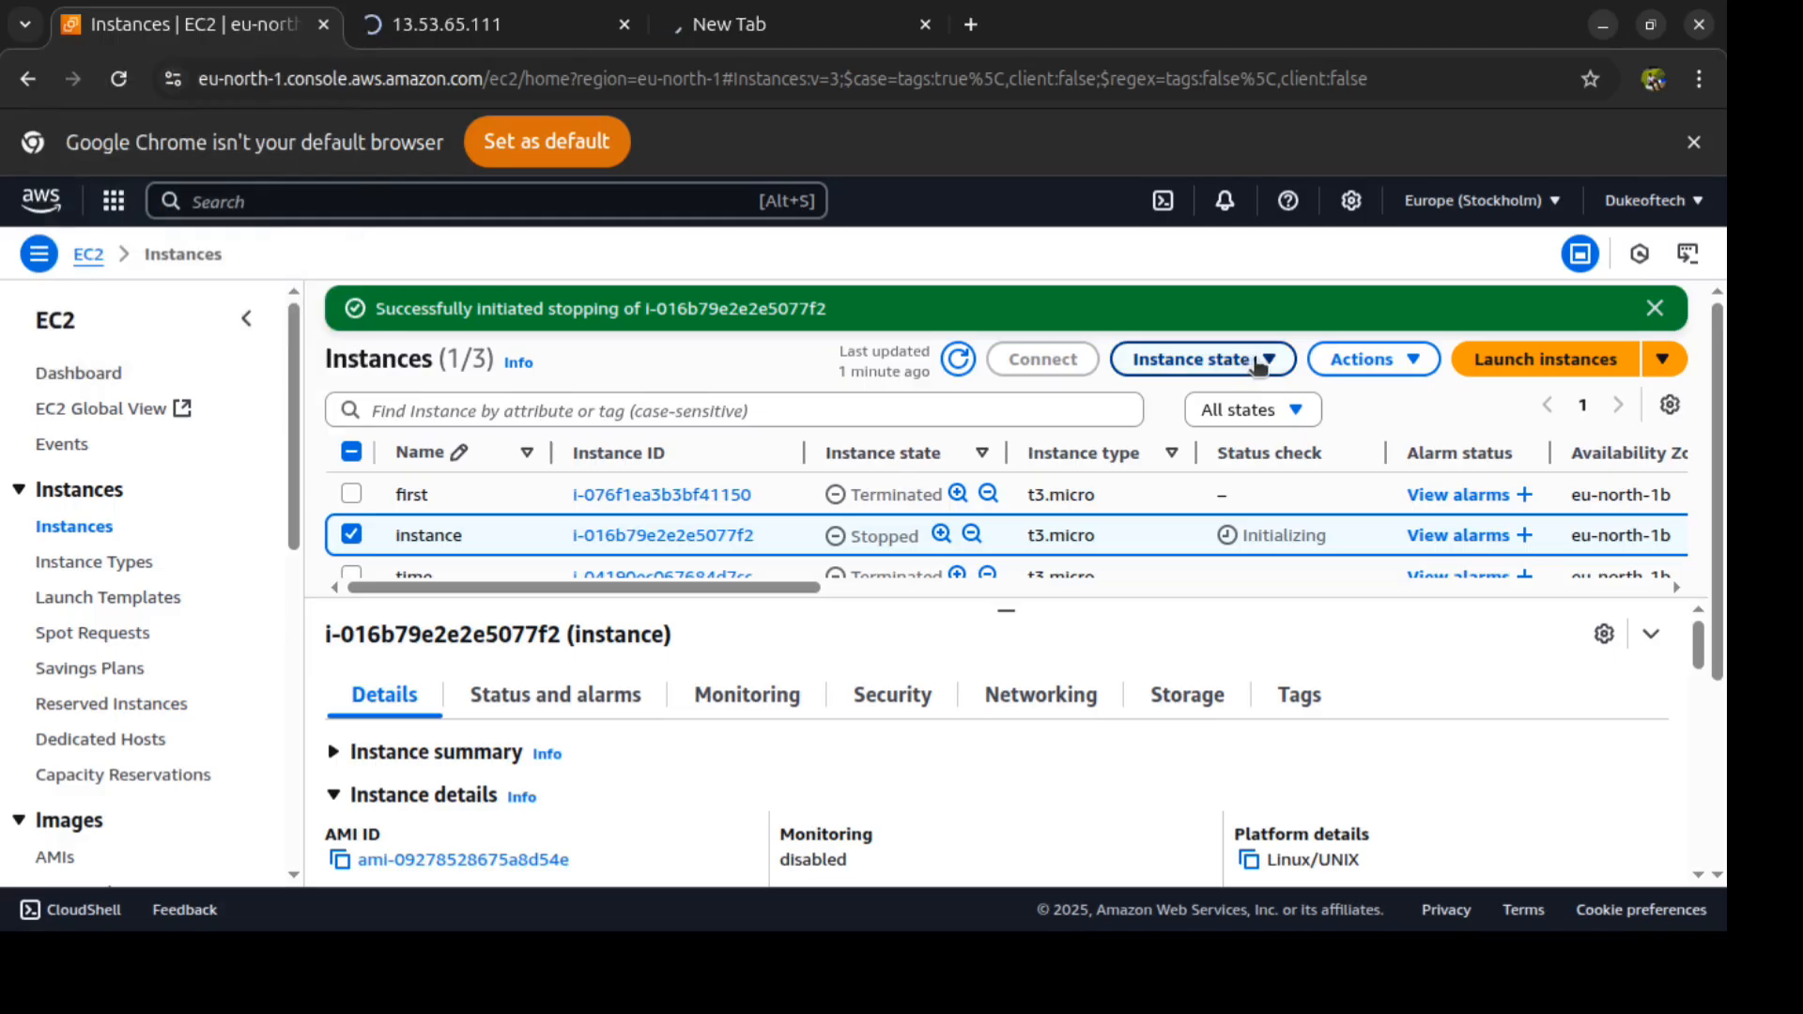
left_click(1262, 366)
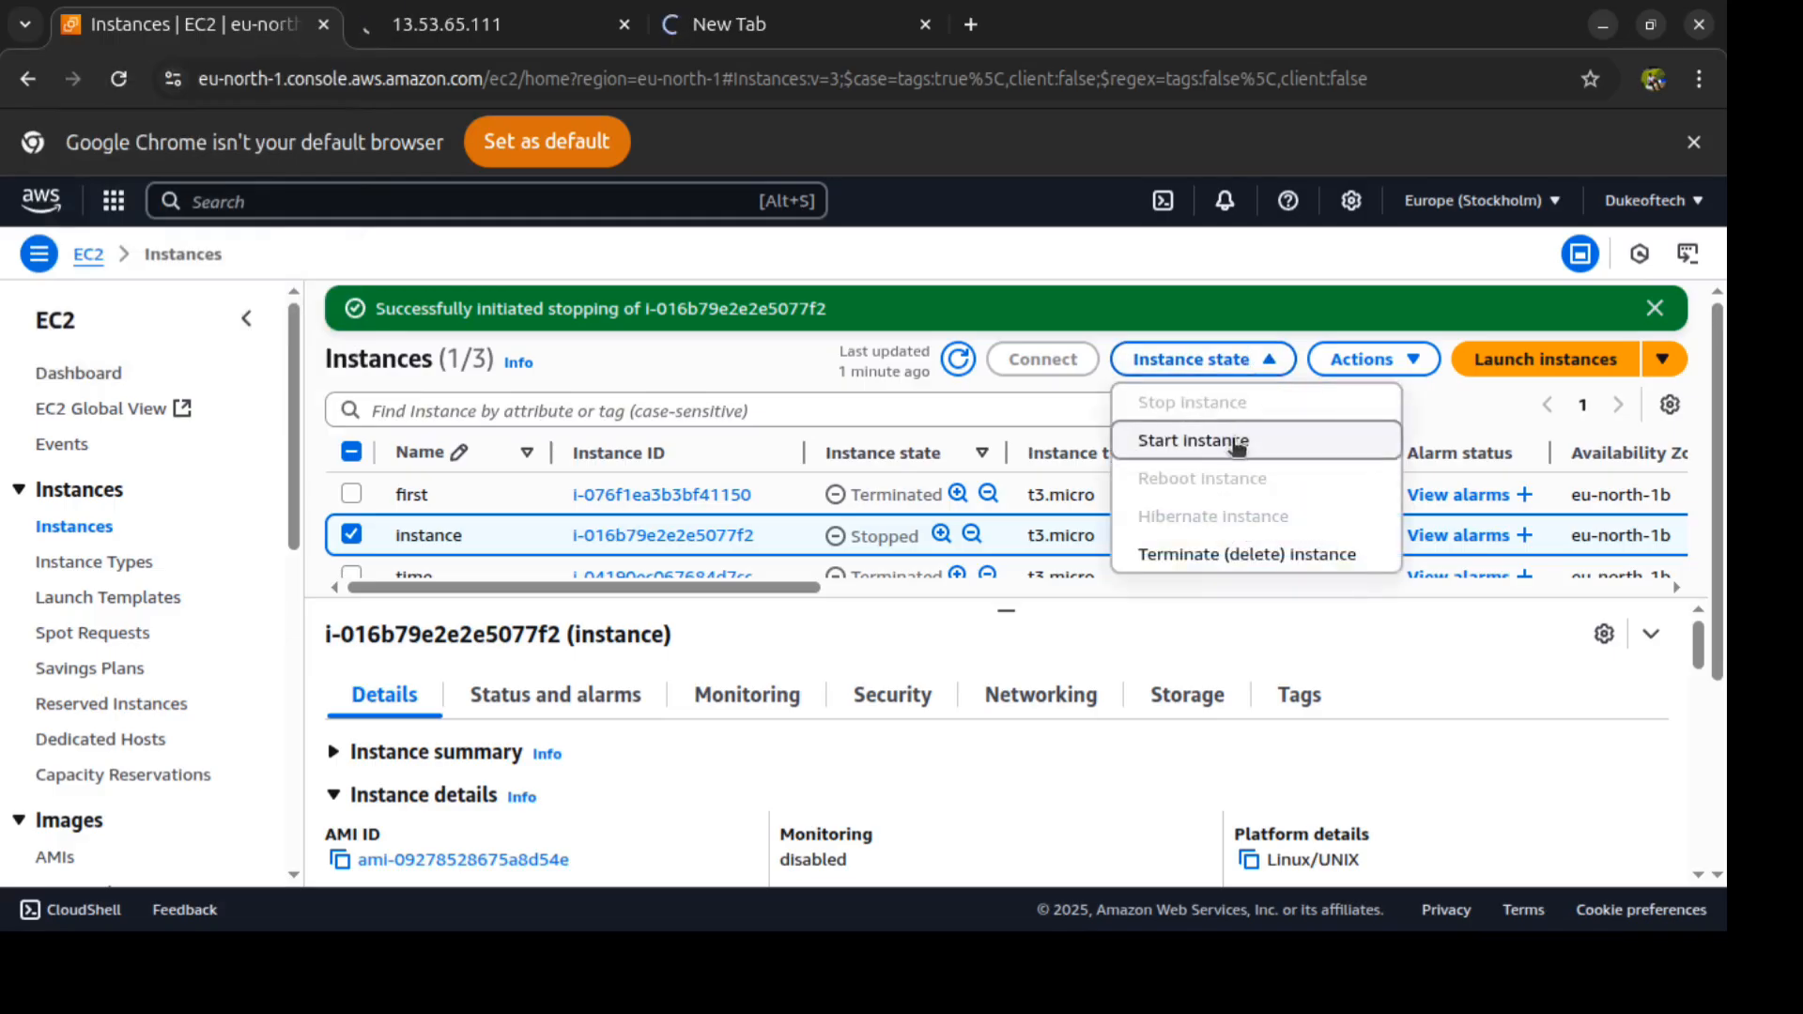
left_click(1236, 444)
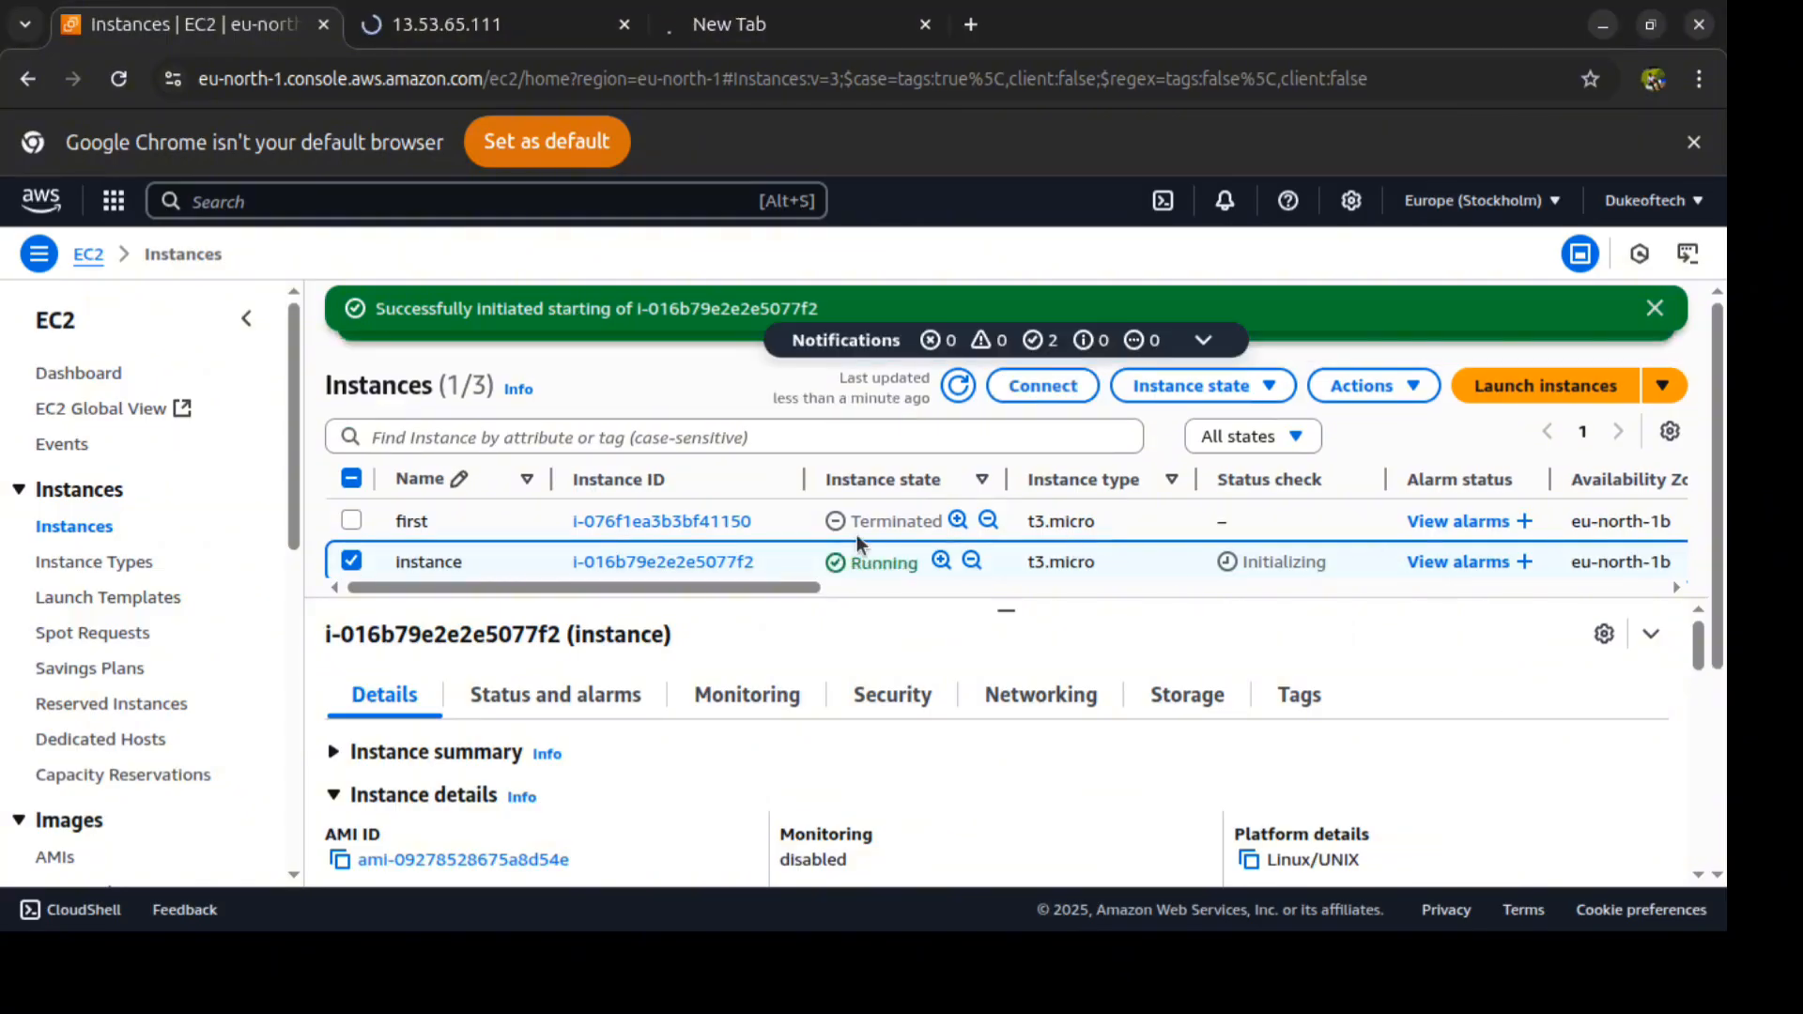
left_click(772, 23)
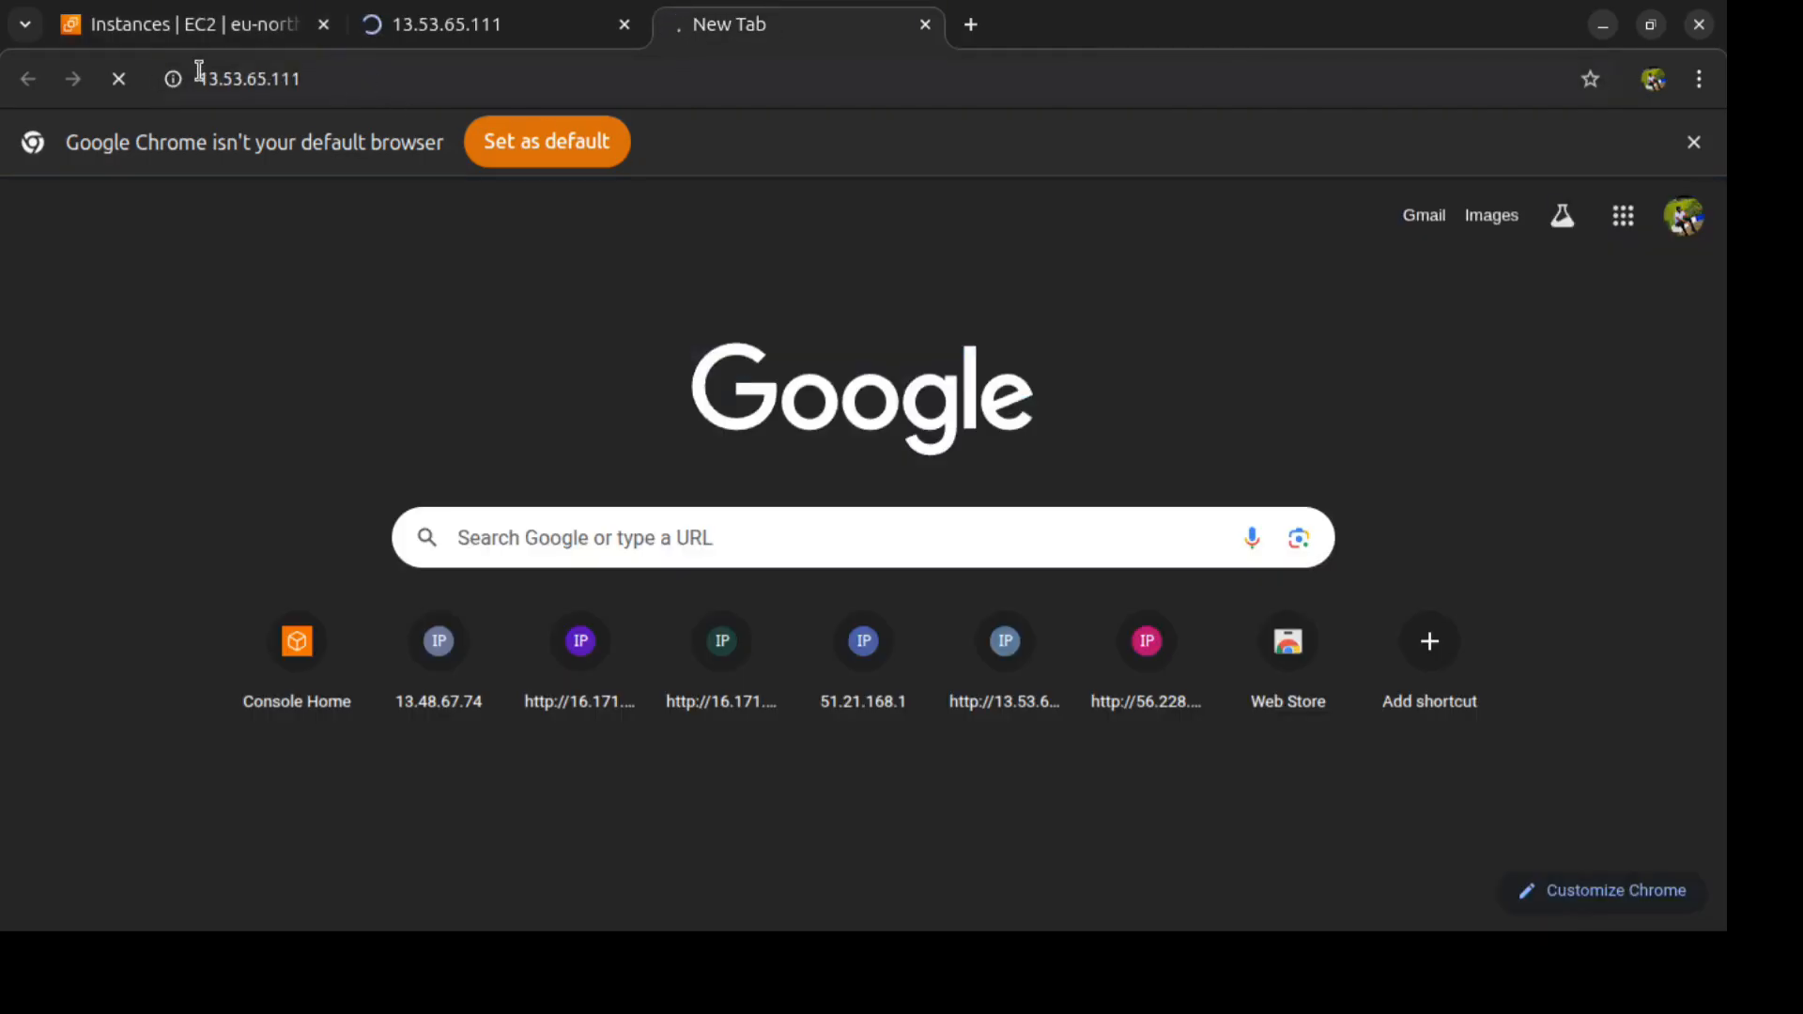
left_click(120, 81)
left_click(120, 80)
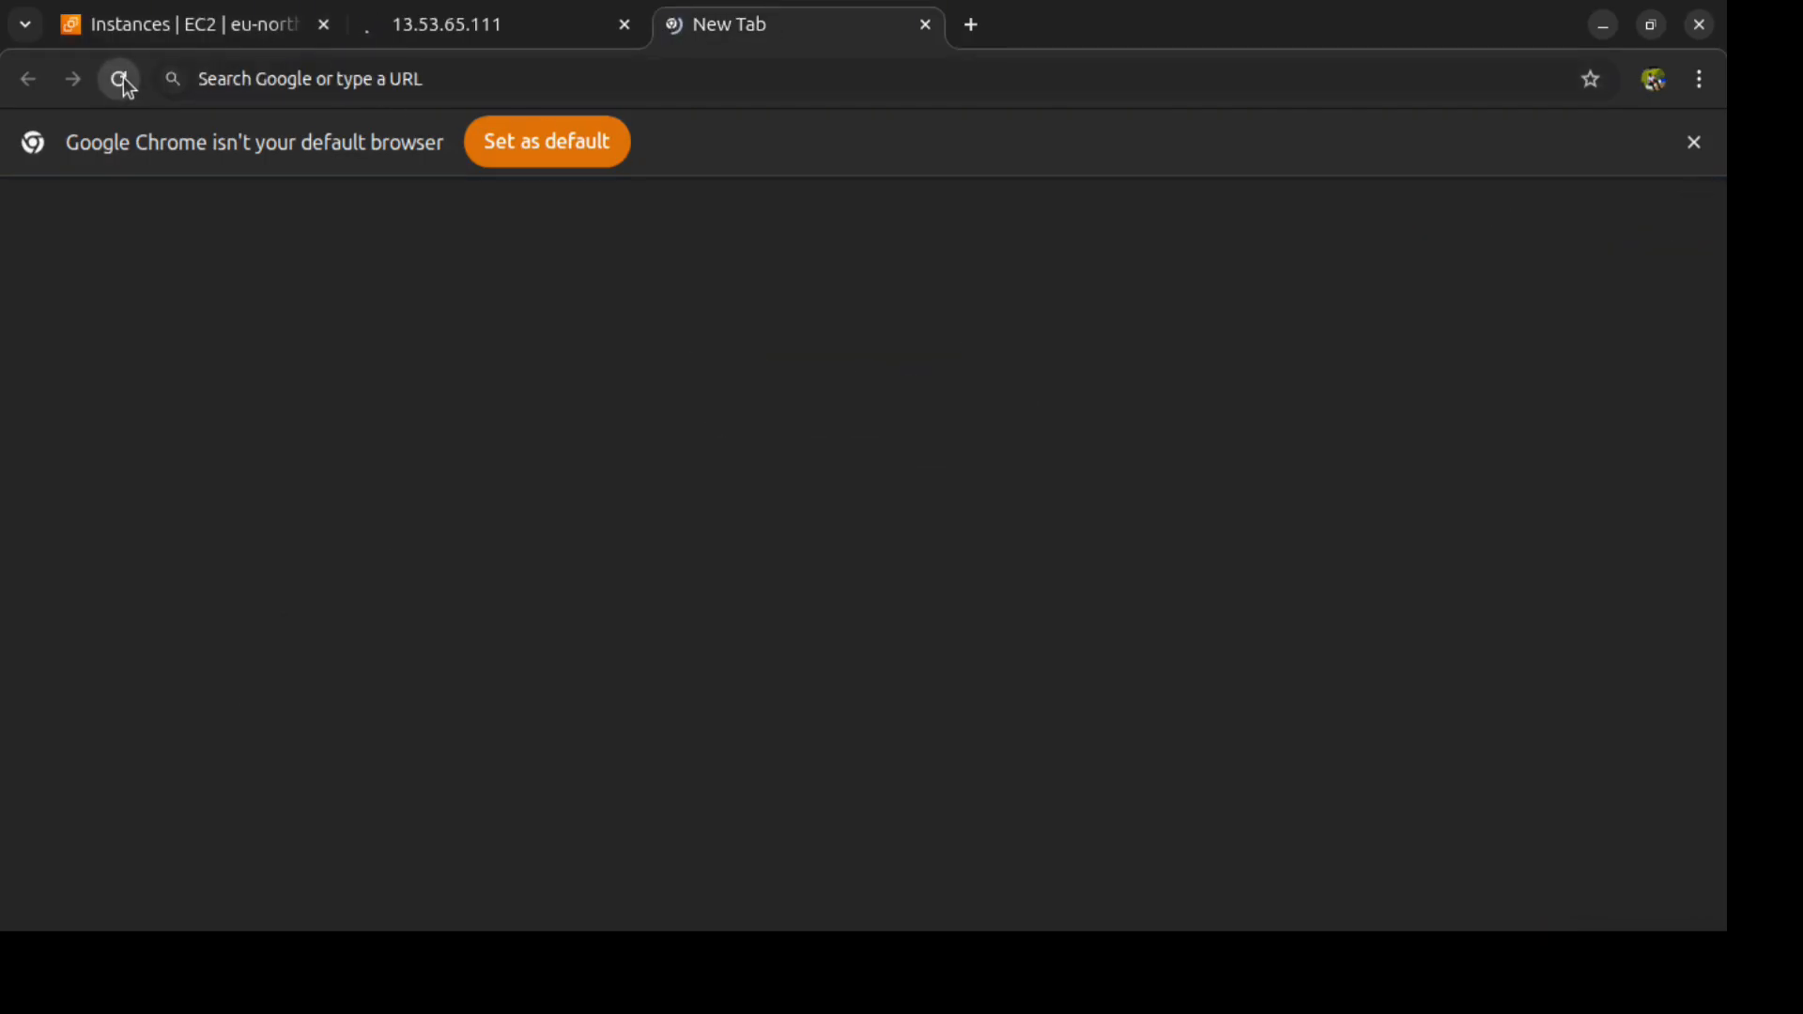
left_click(446, 80)
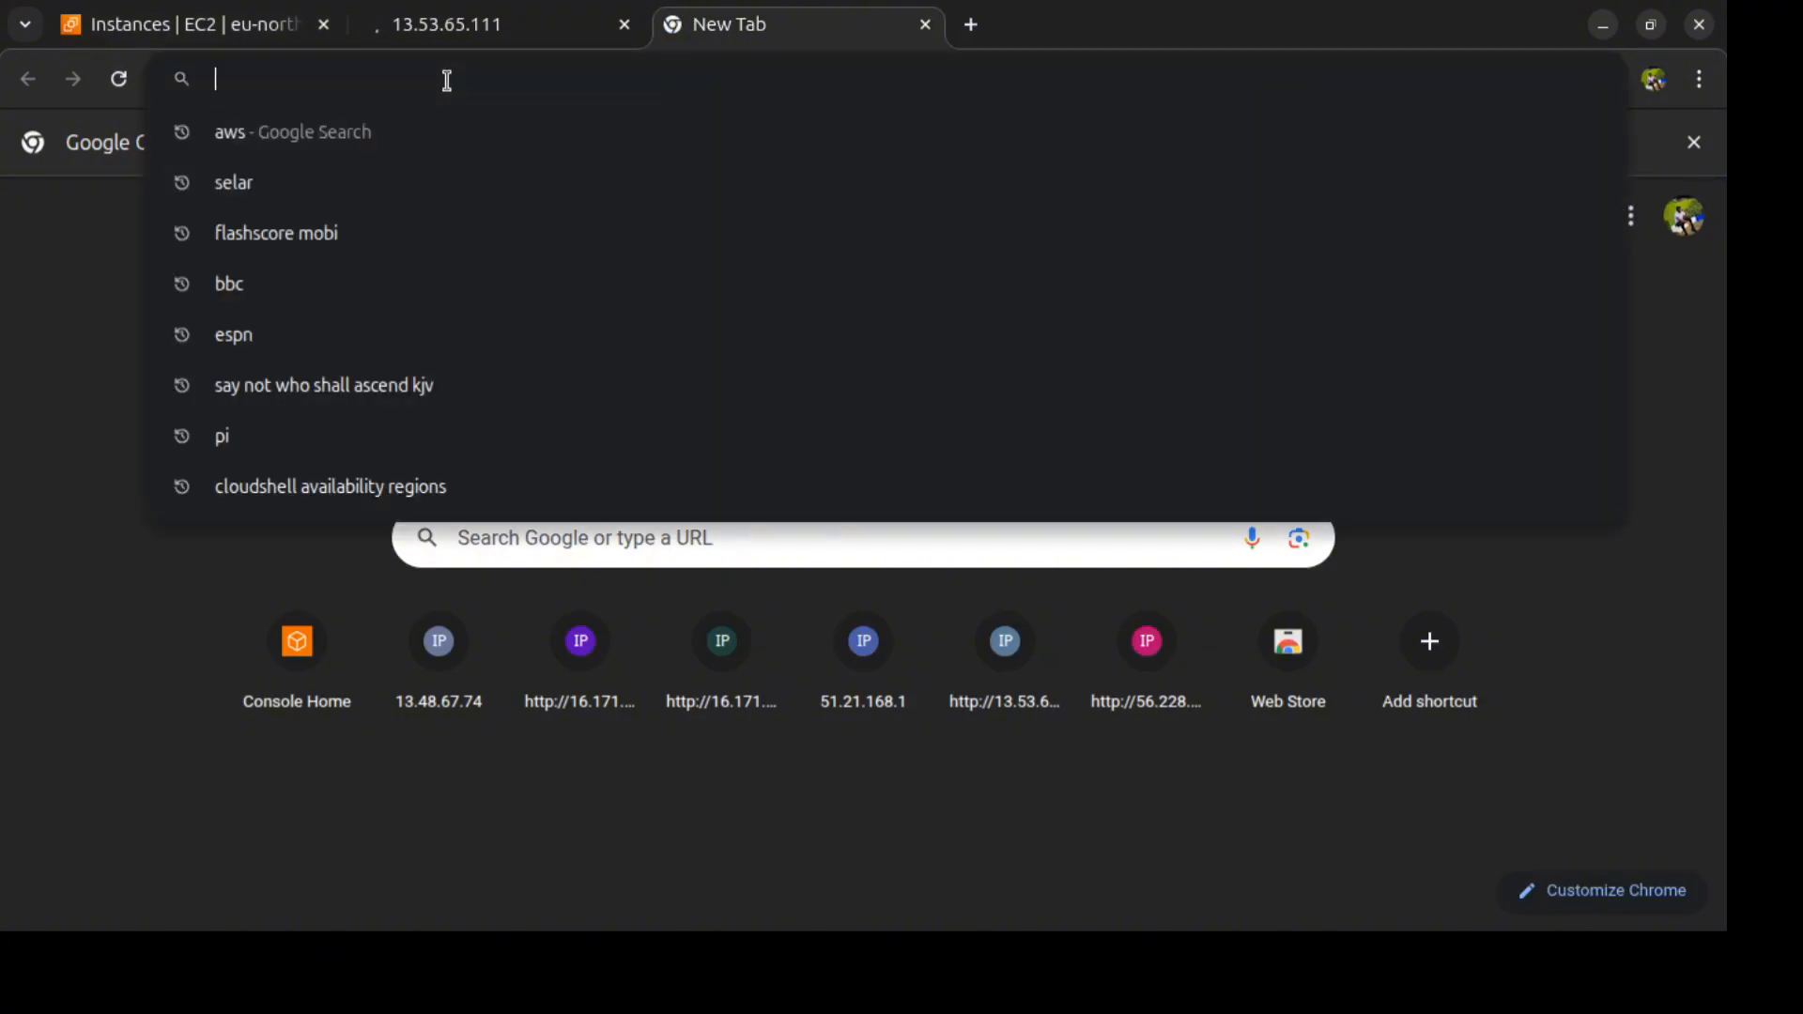
type("htt")
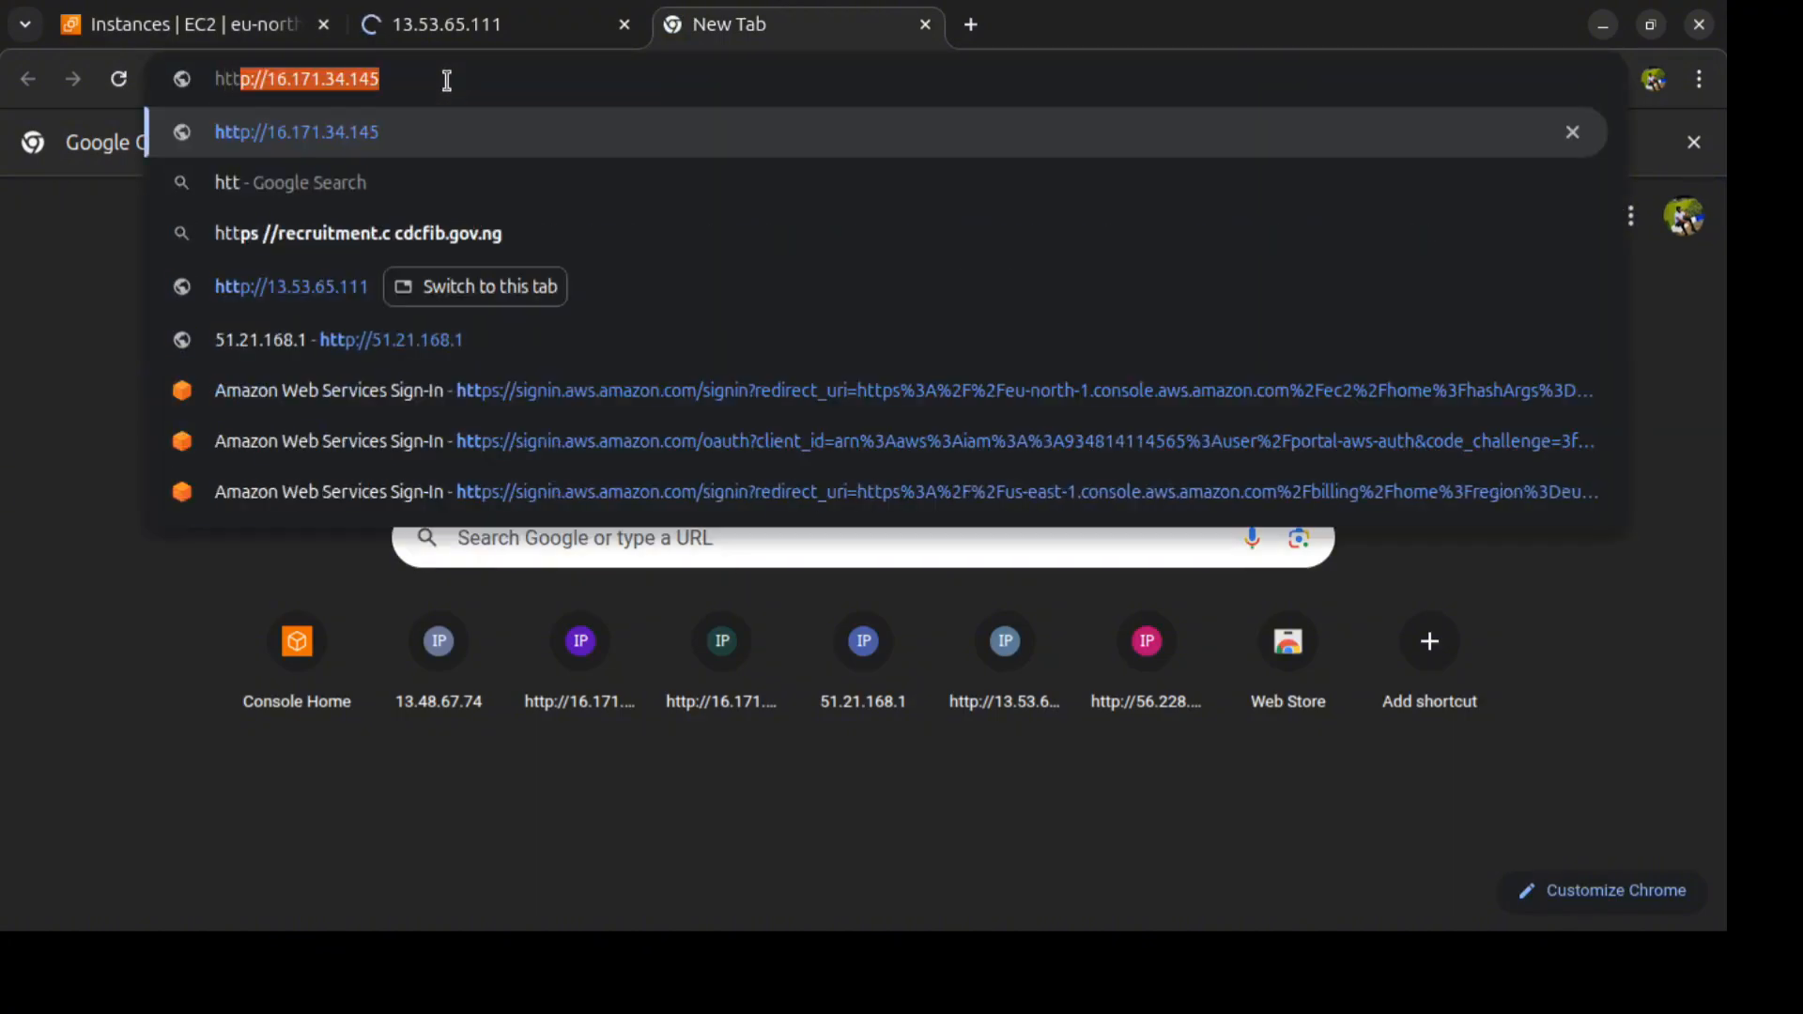
left_click(343, 289)
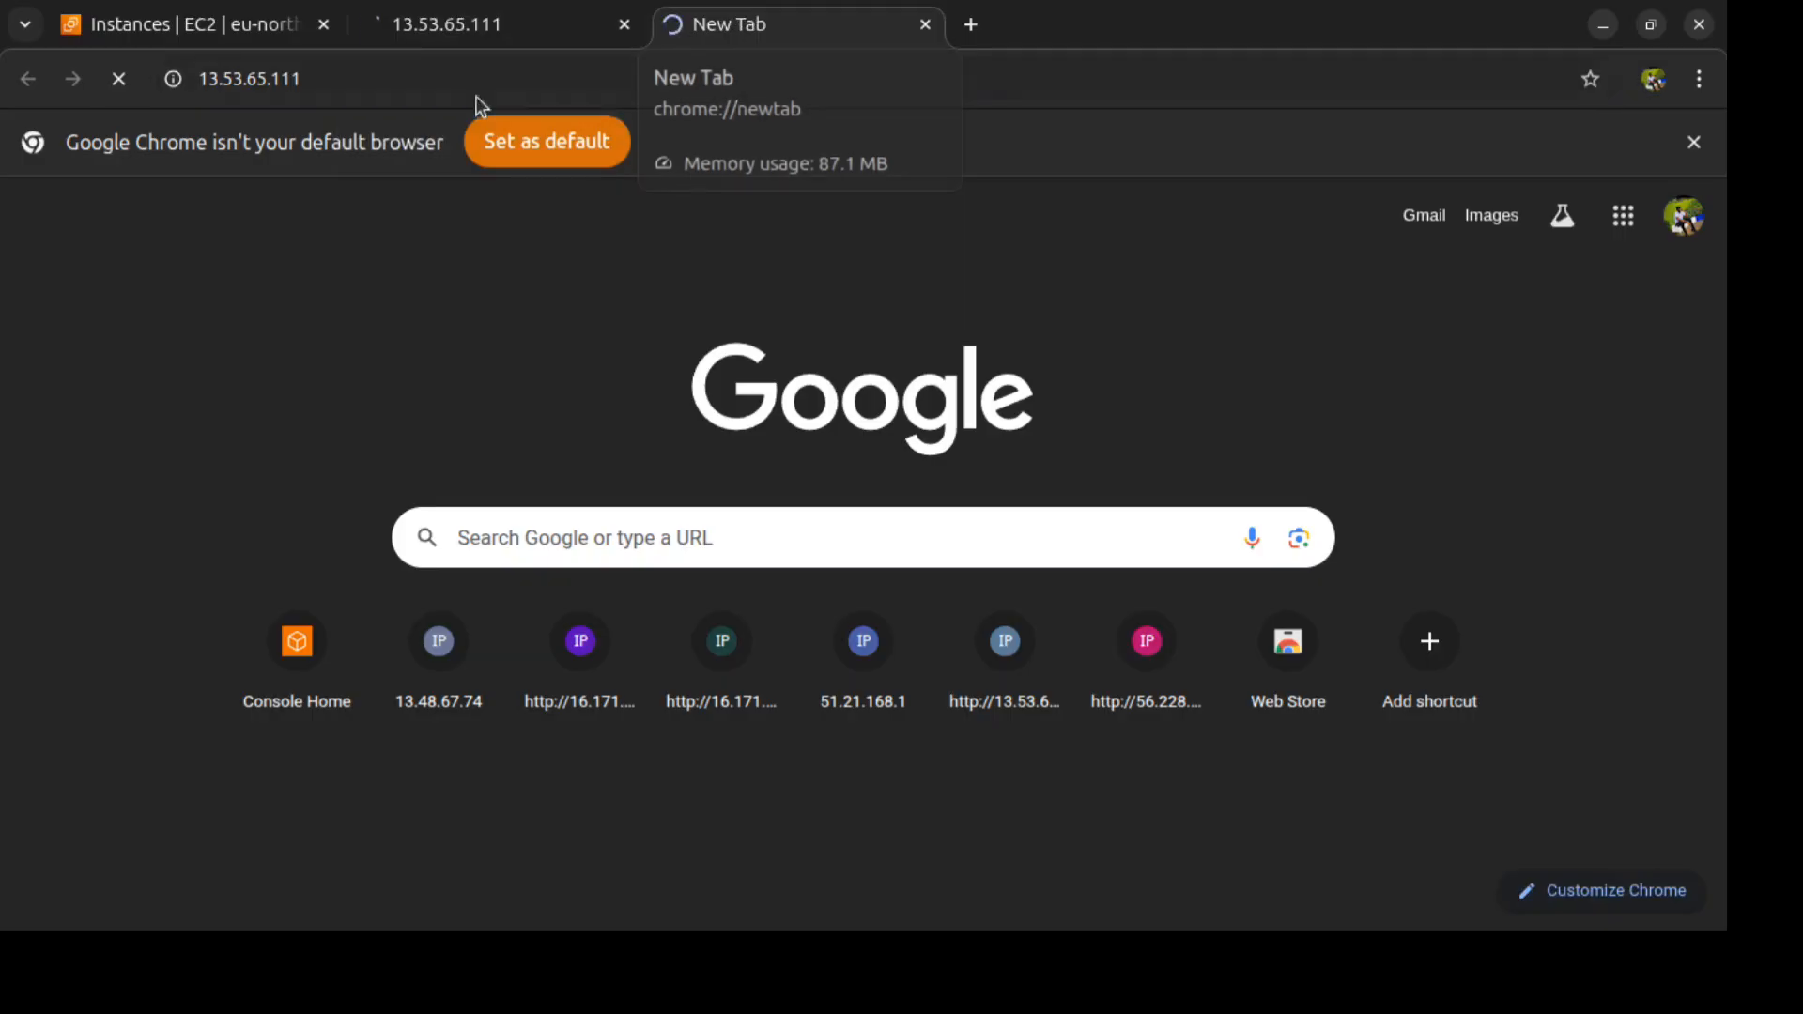
Step: Return to the EC2 instances list, expand the instance summary of "instance" and copy its public IPv4 address
left_click(257, 30)
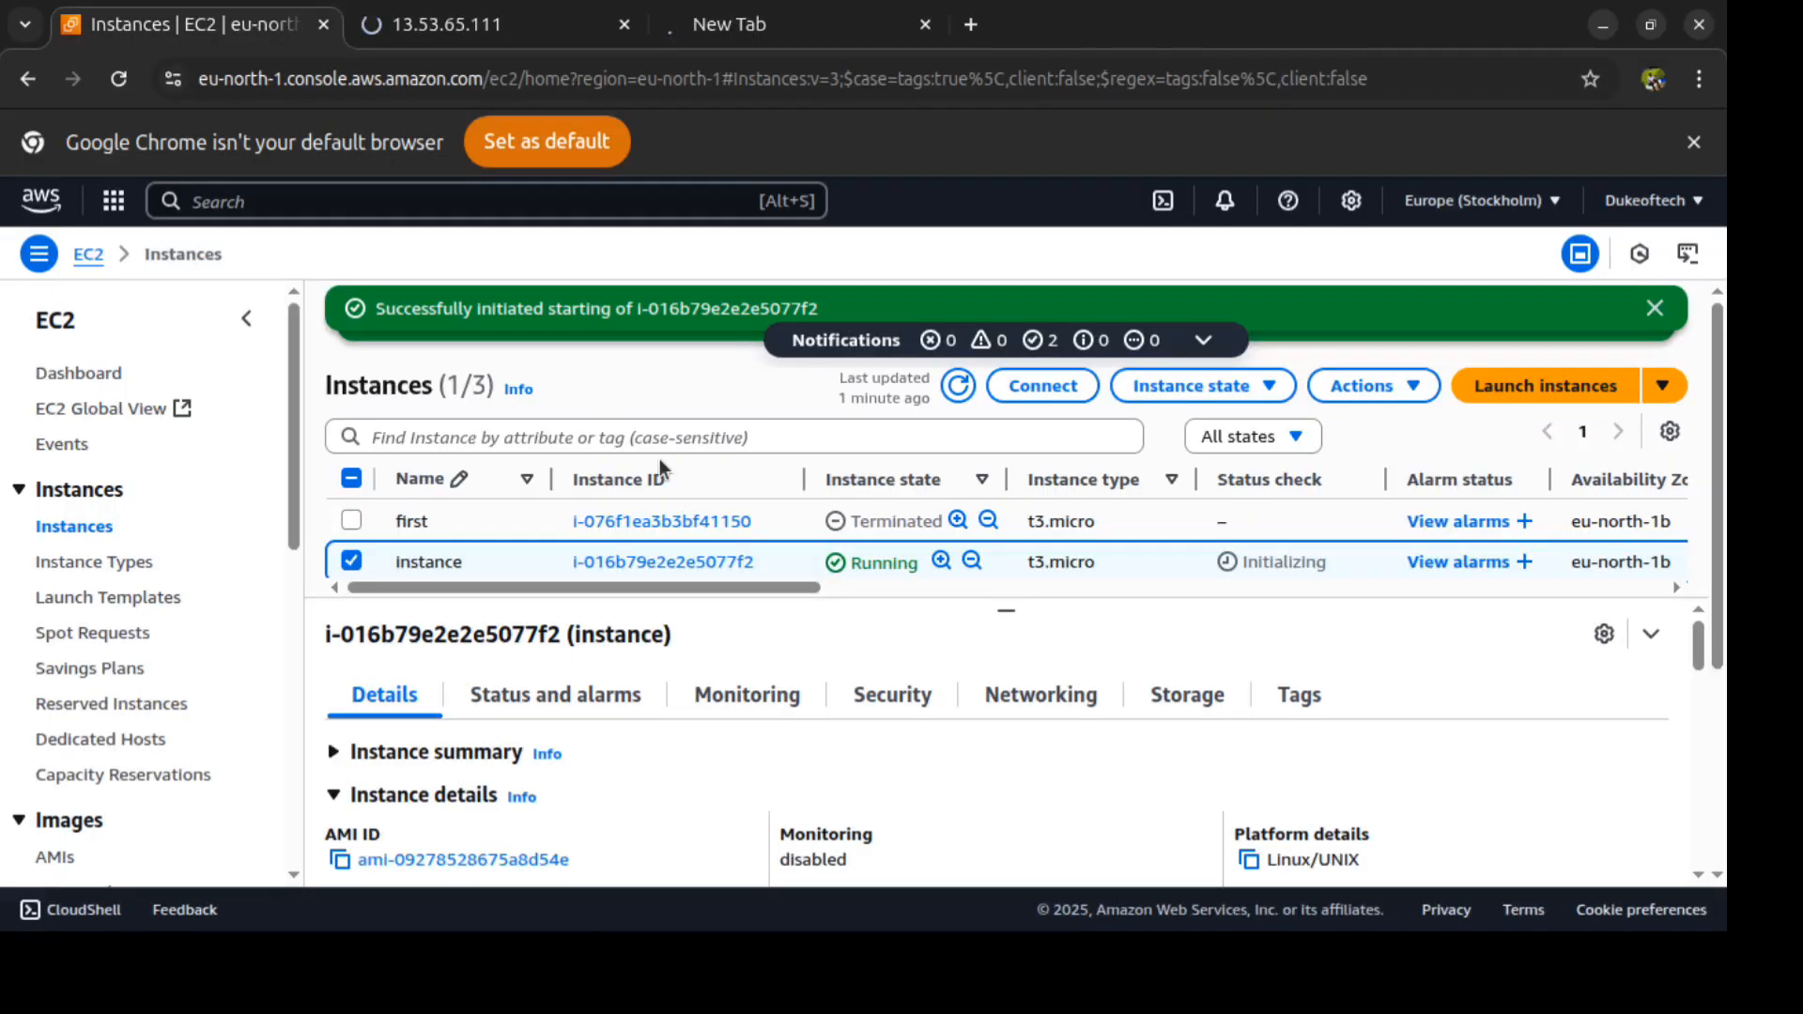
scroll(928, 799, "down", 2)
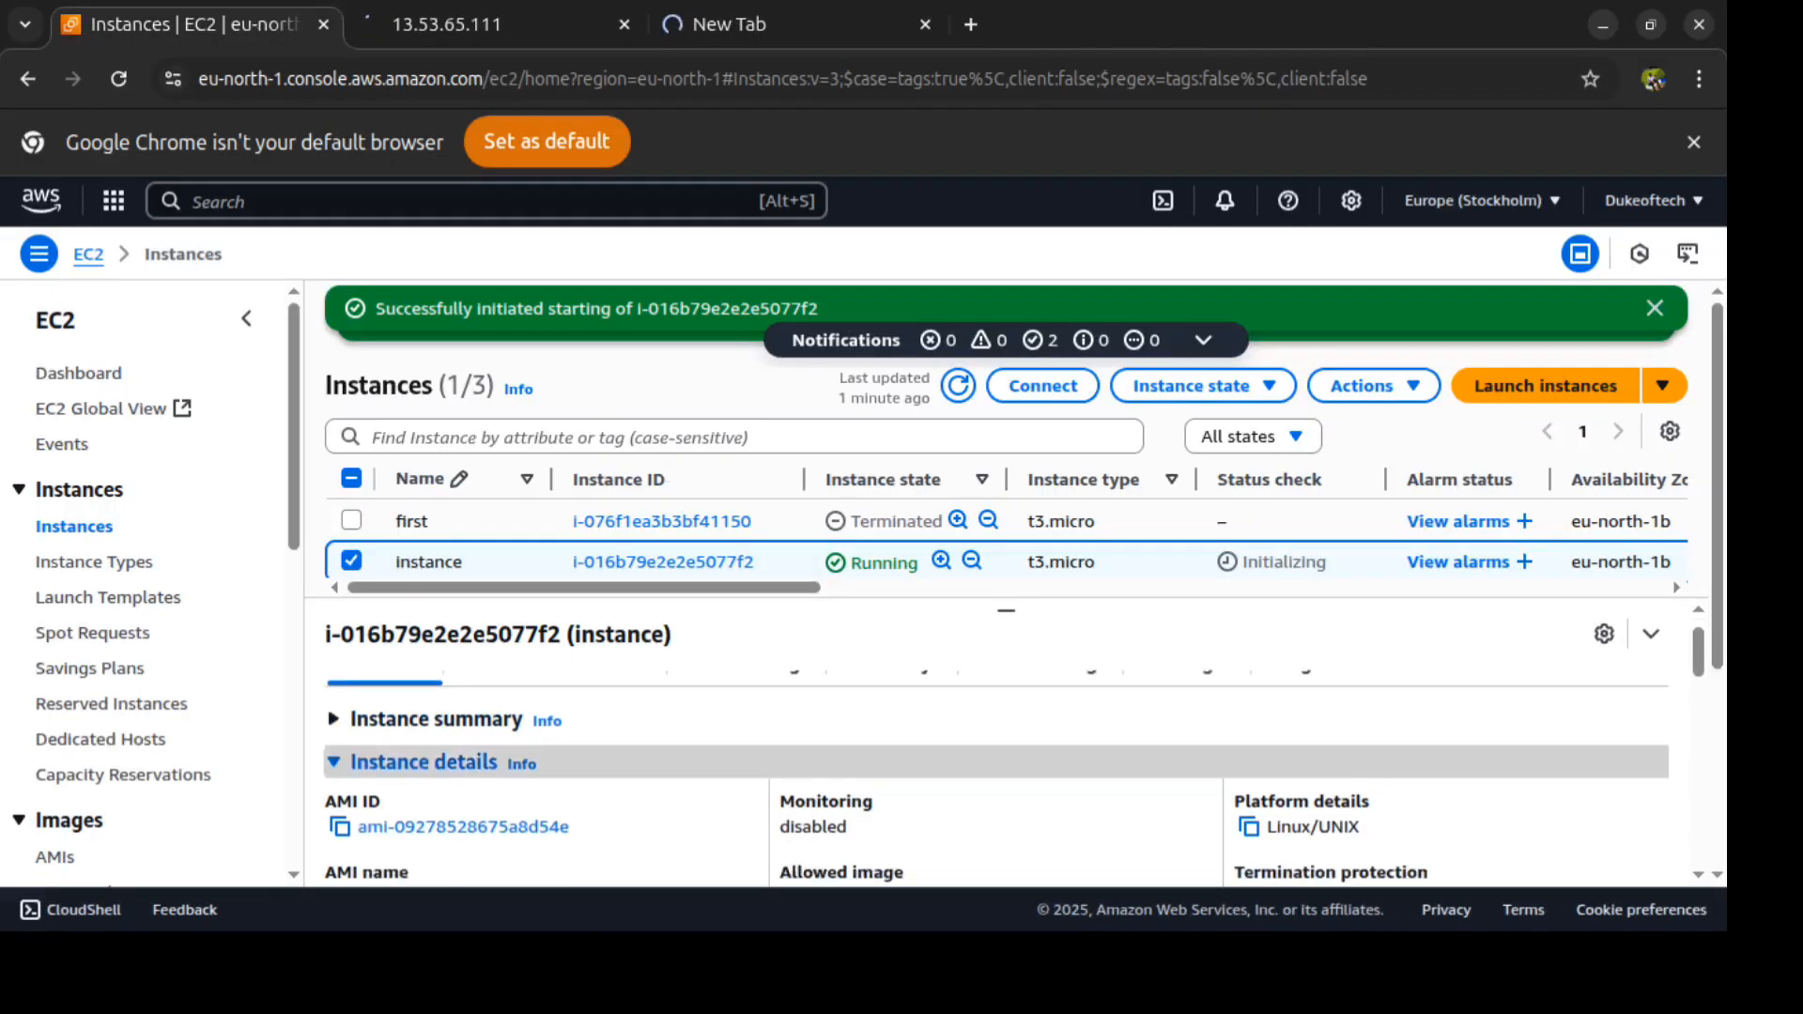
scroll(986, 752, "up", 2)
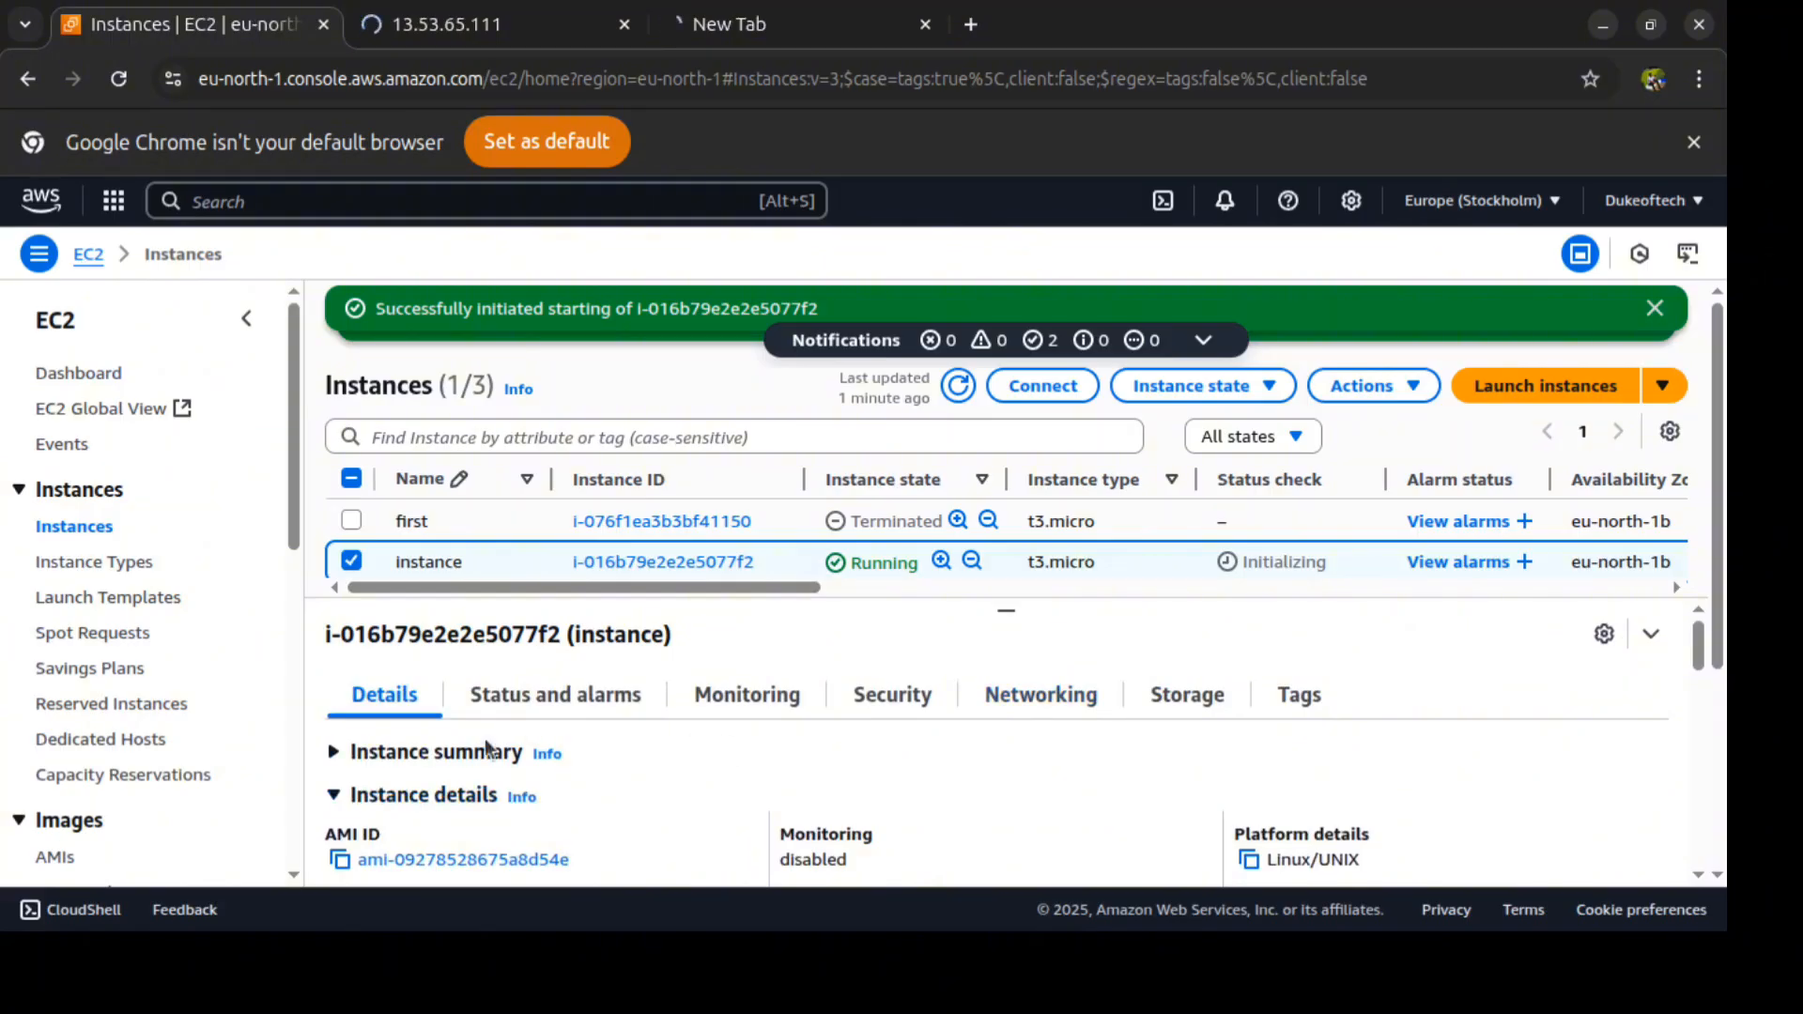
left_click(335, 754)
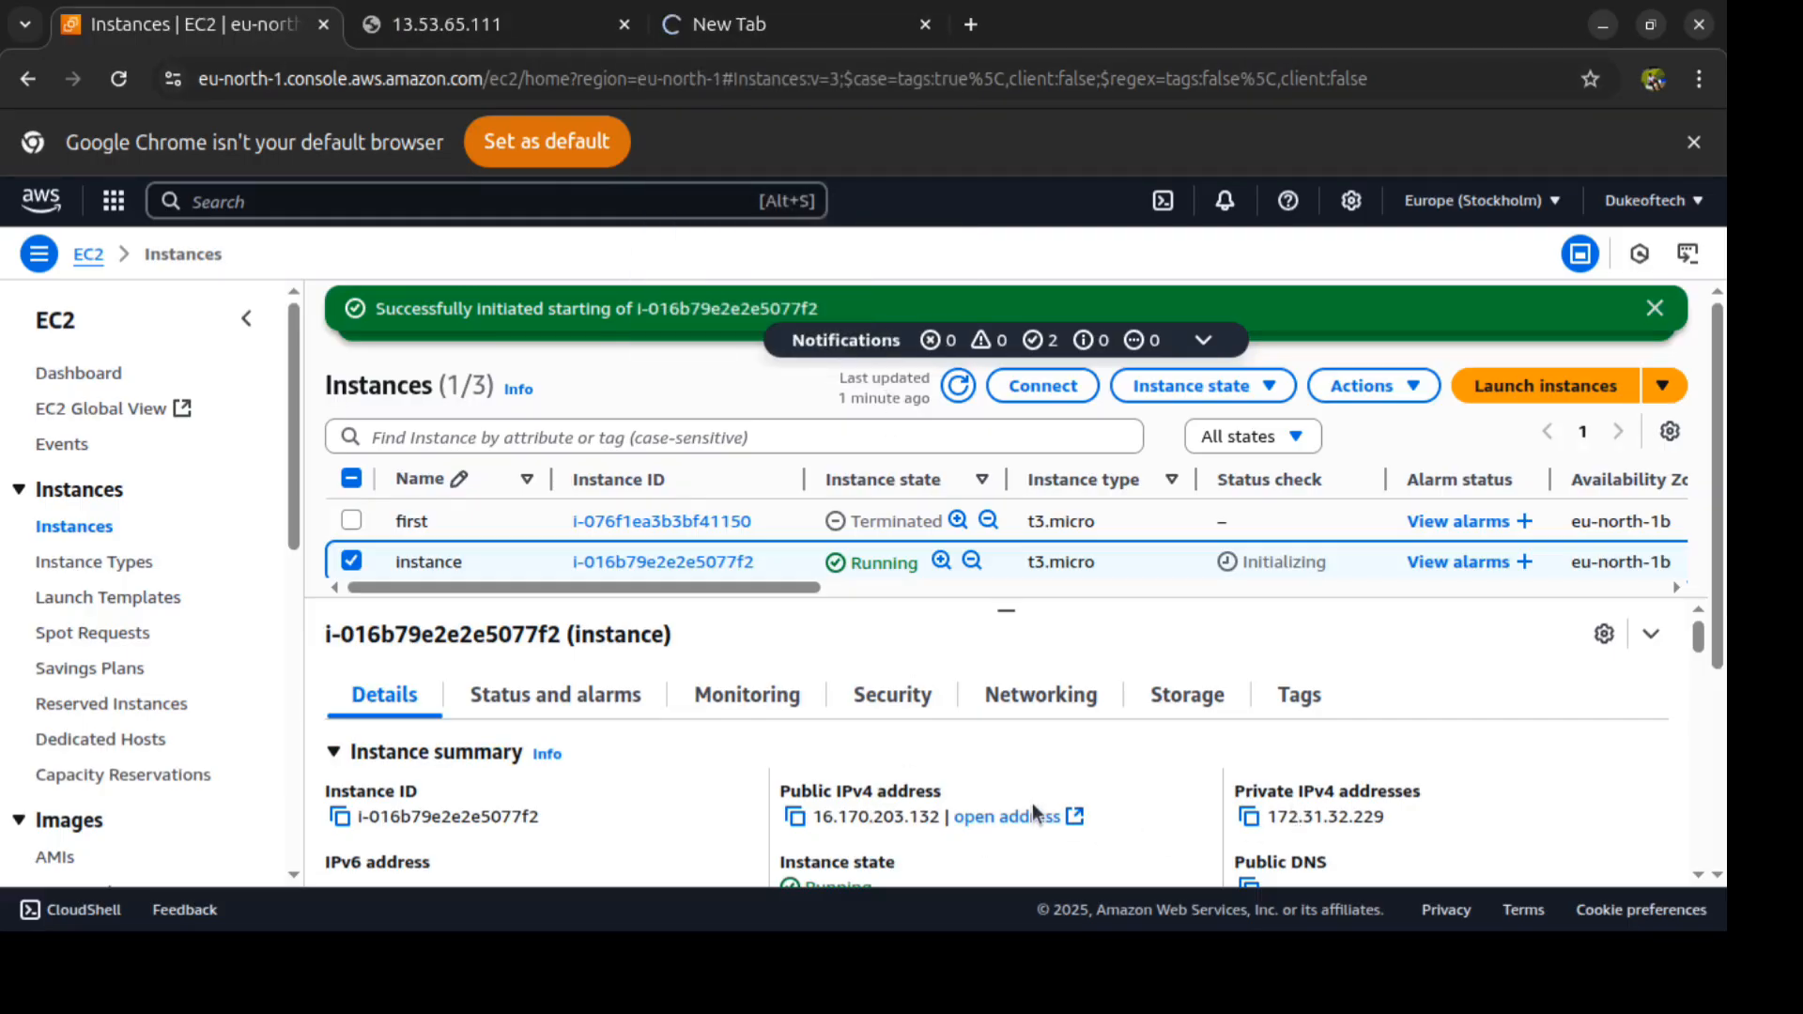
left_click(797, 818)
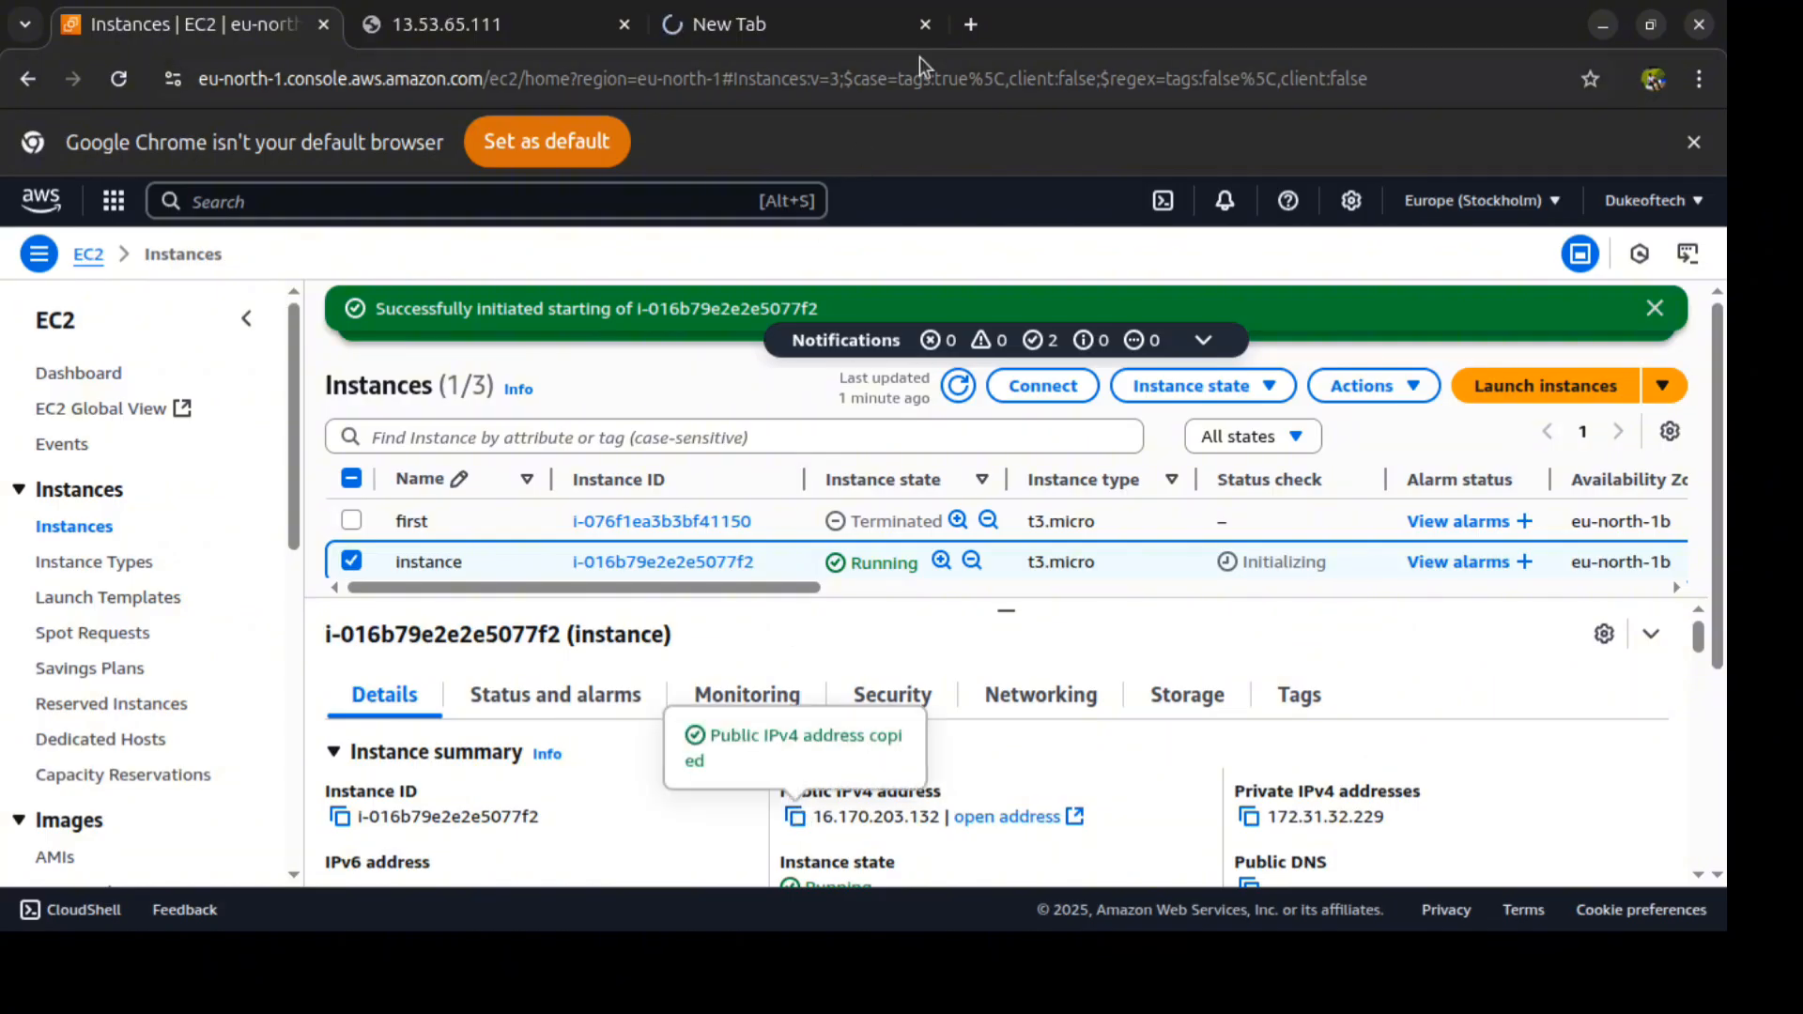
left_click(967, 34)
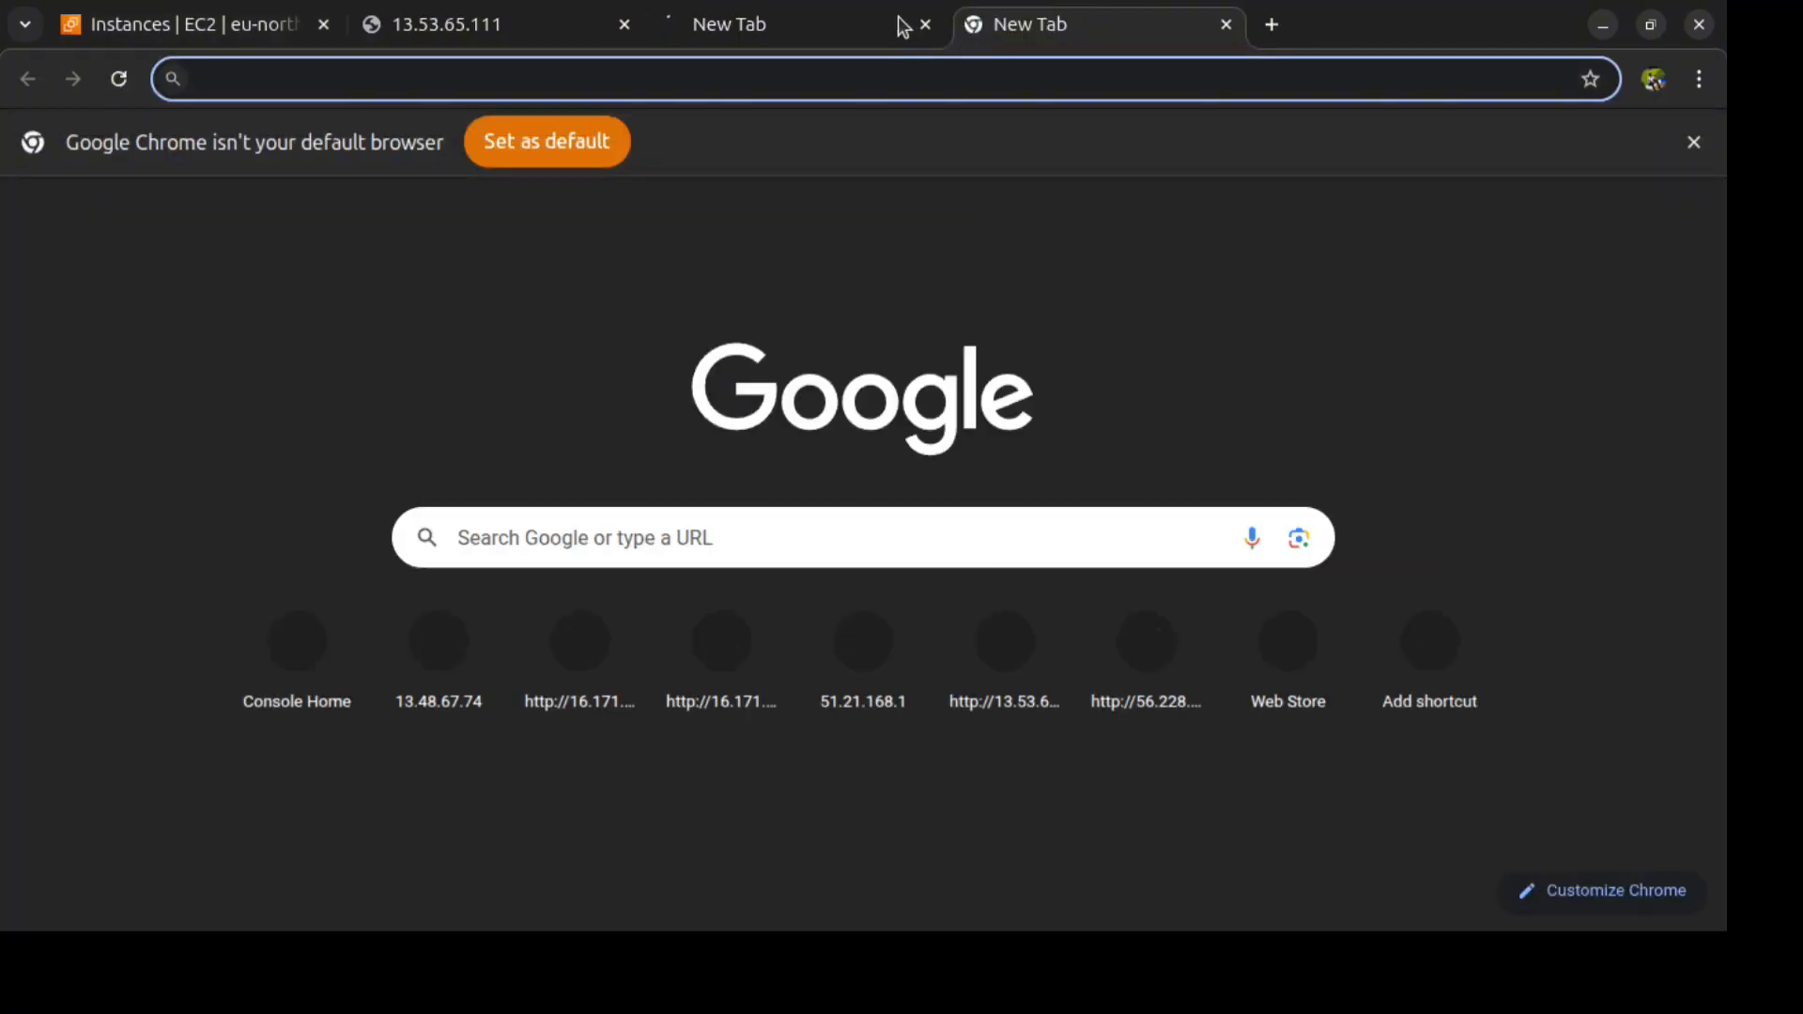
left_click(925, 25)
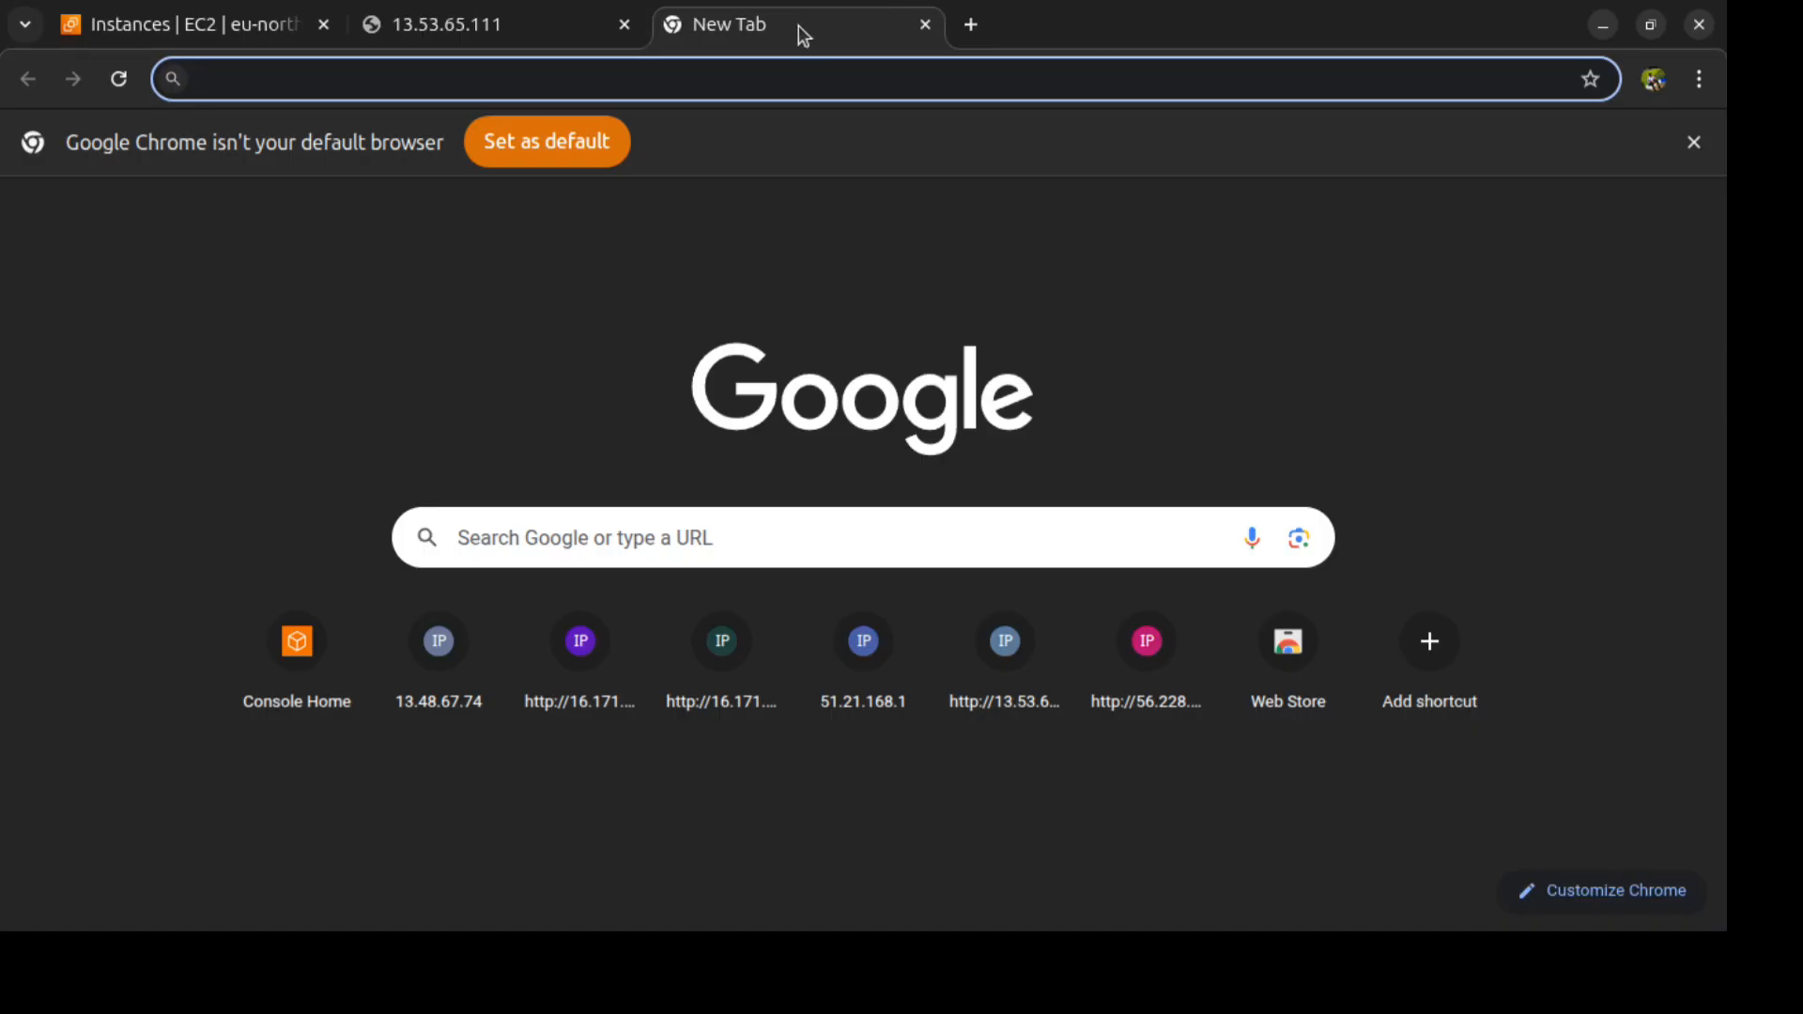
left_click(659, 69)
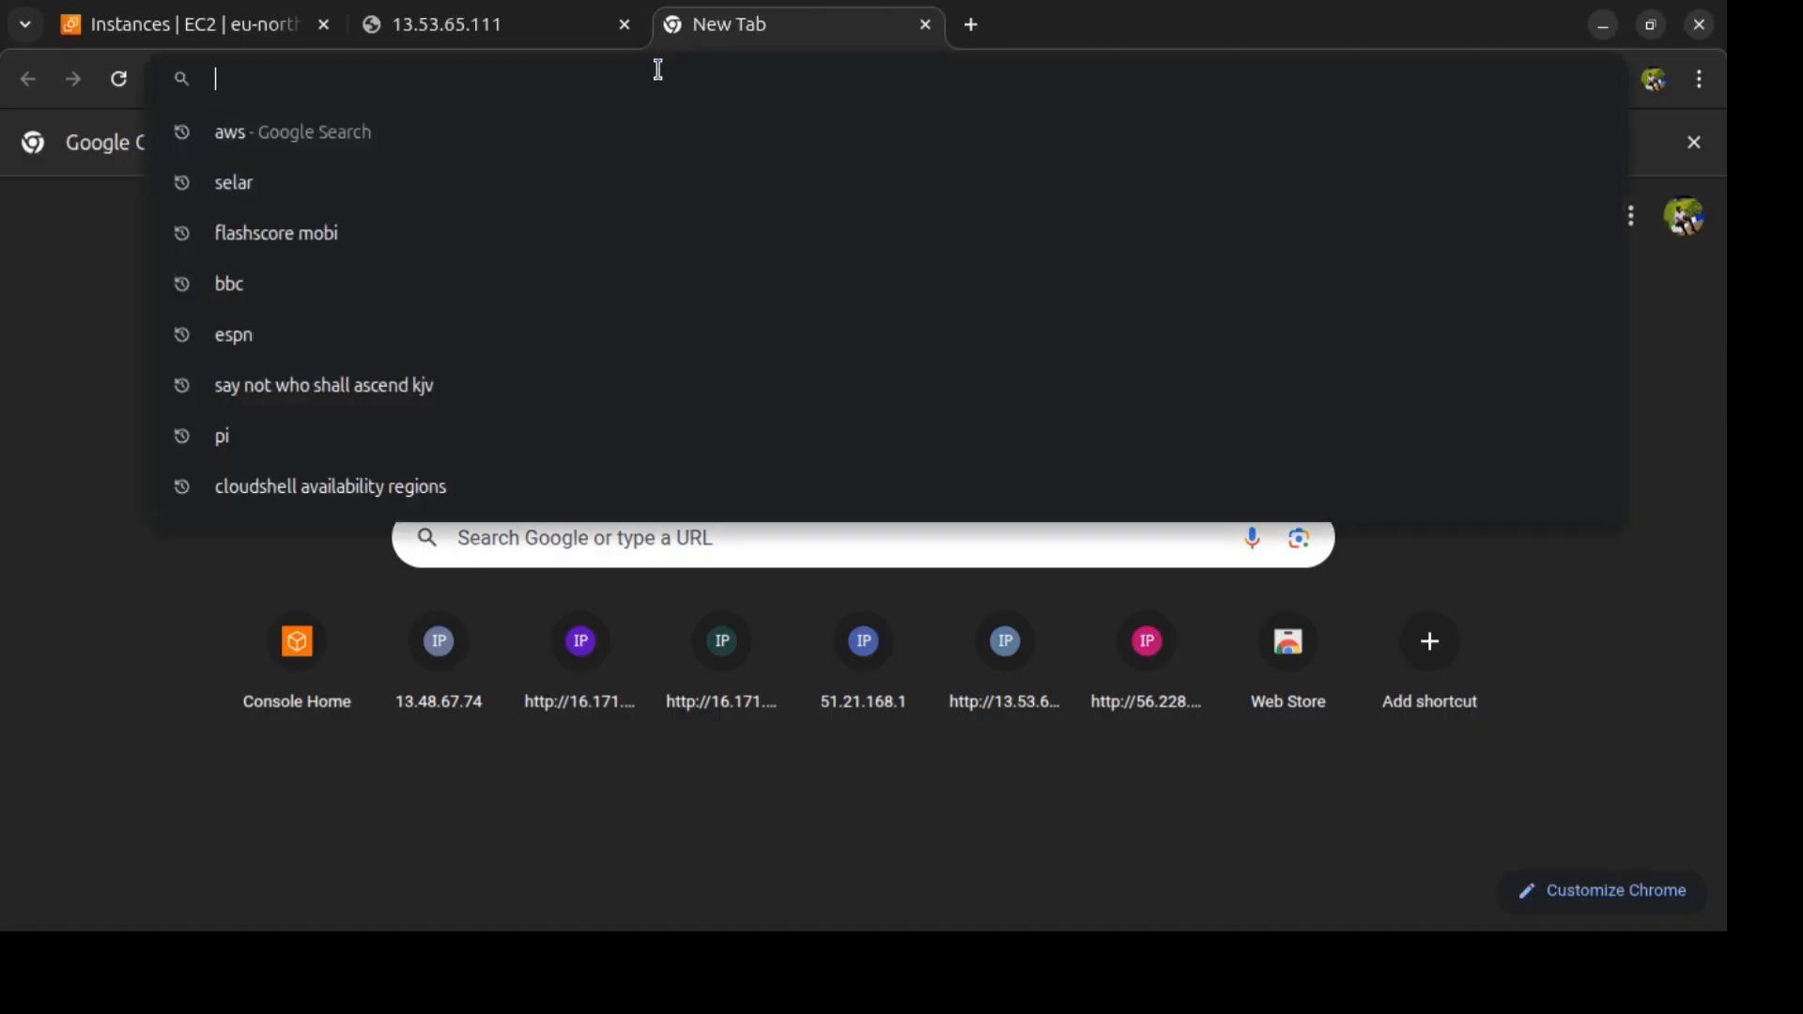
type("htt")
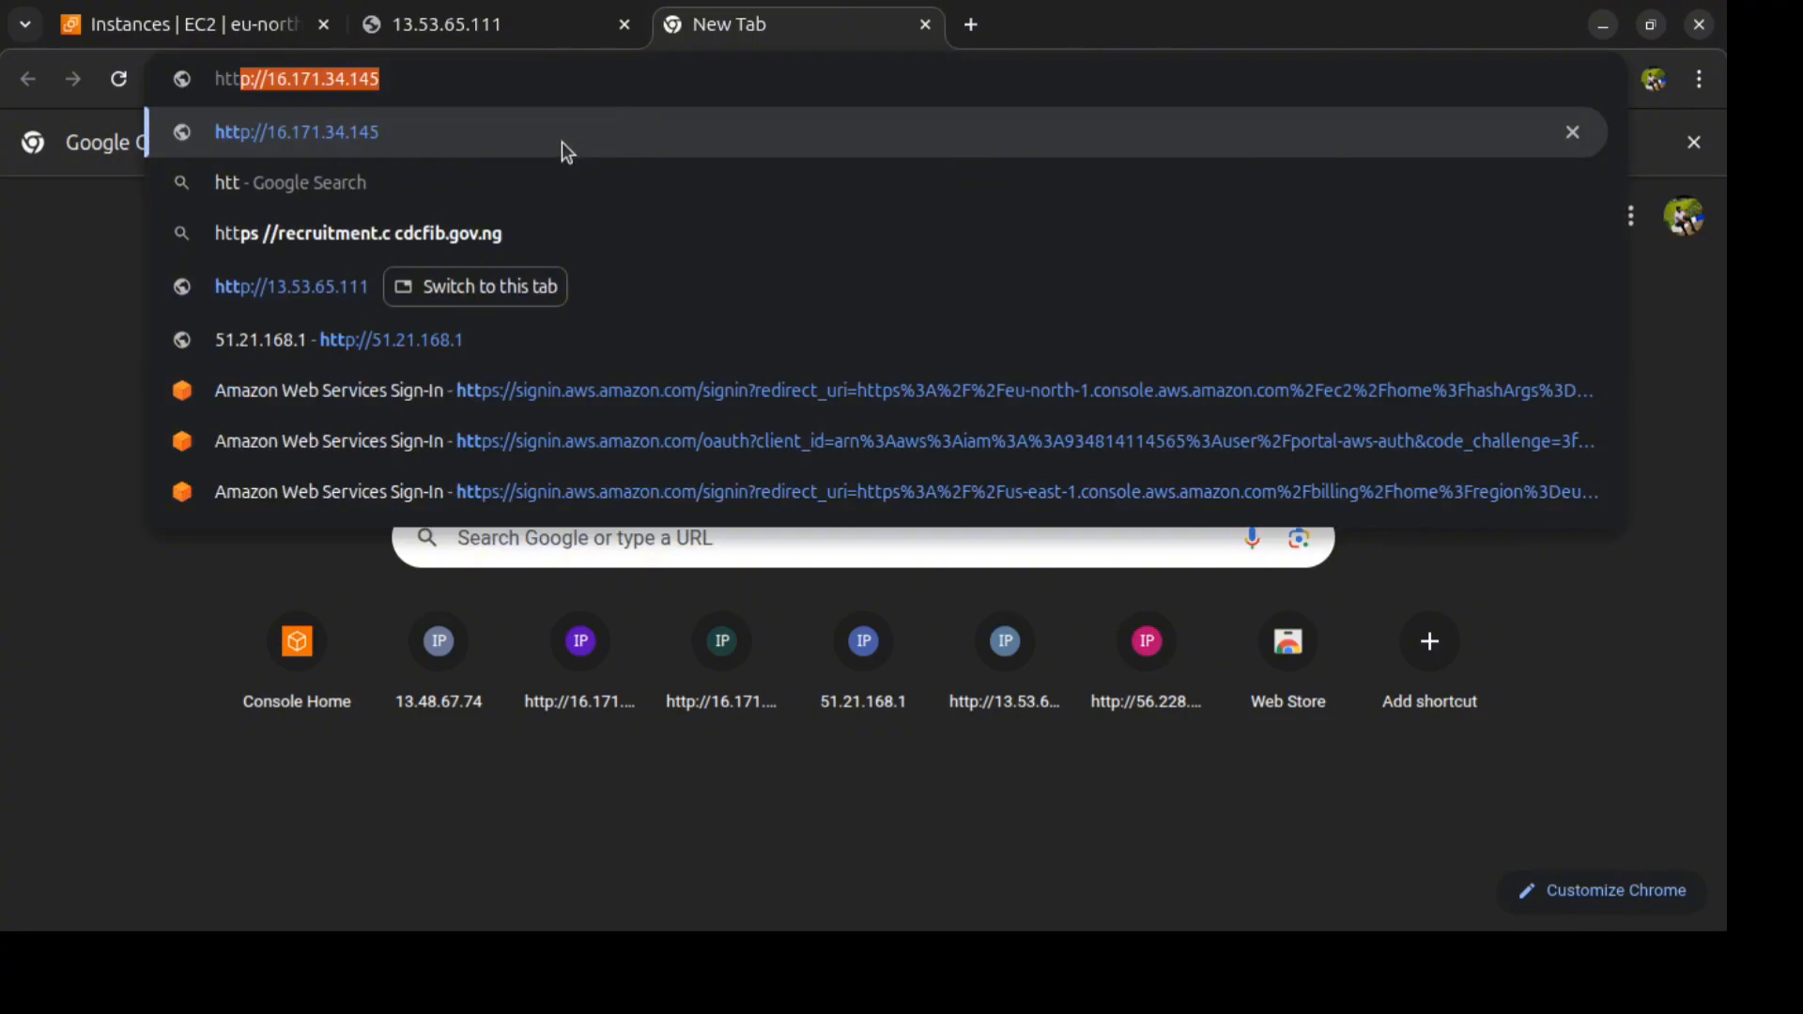
type("p")
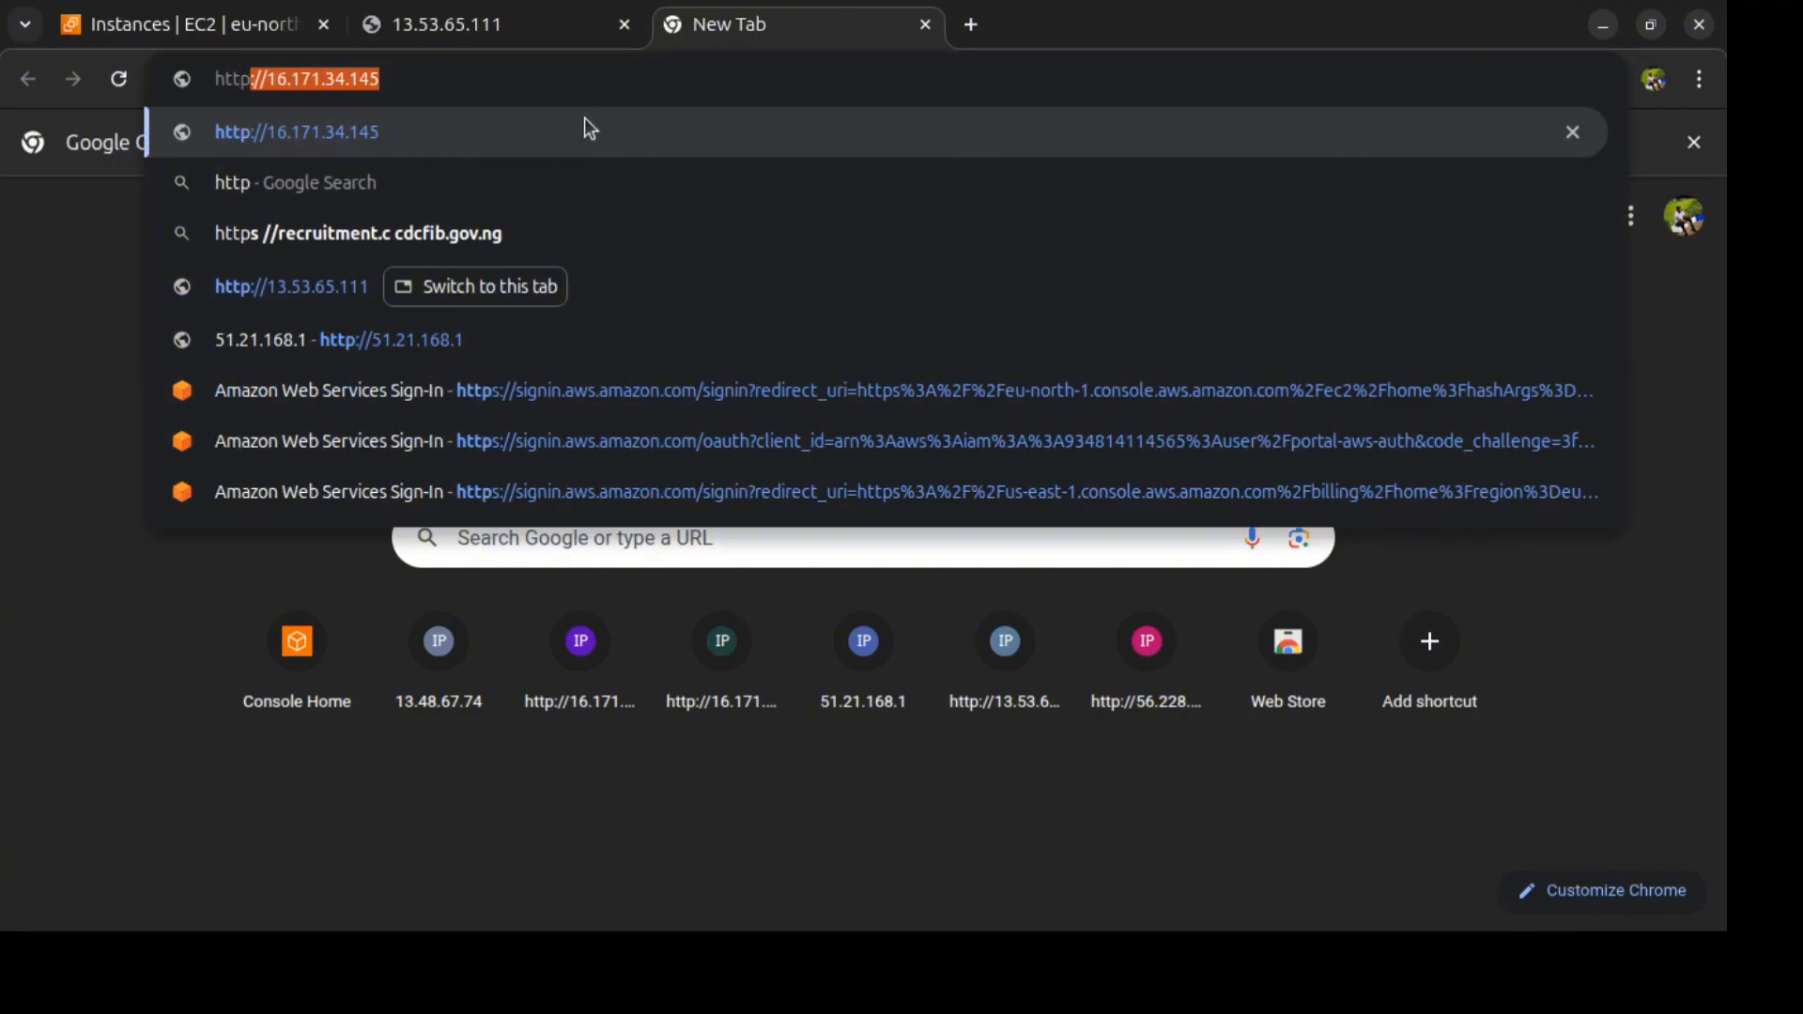
type("://")
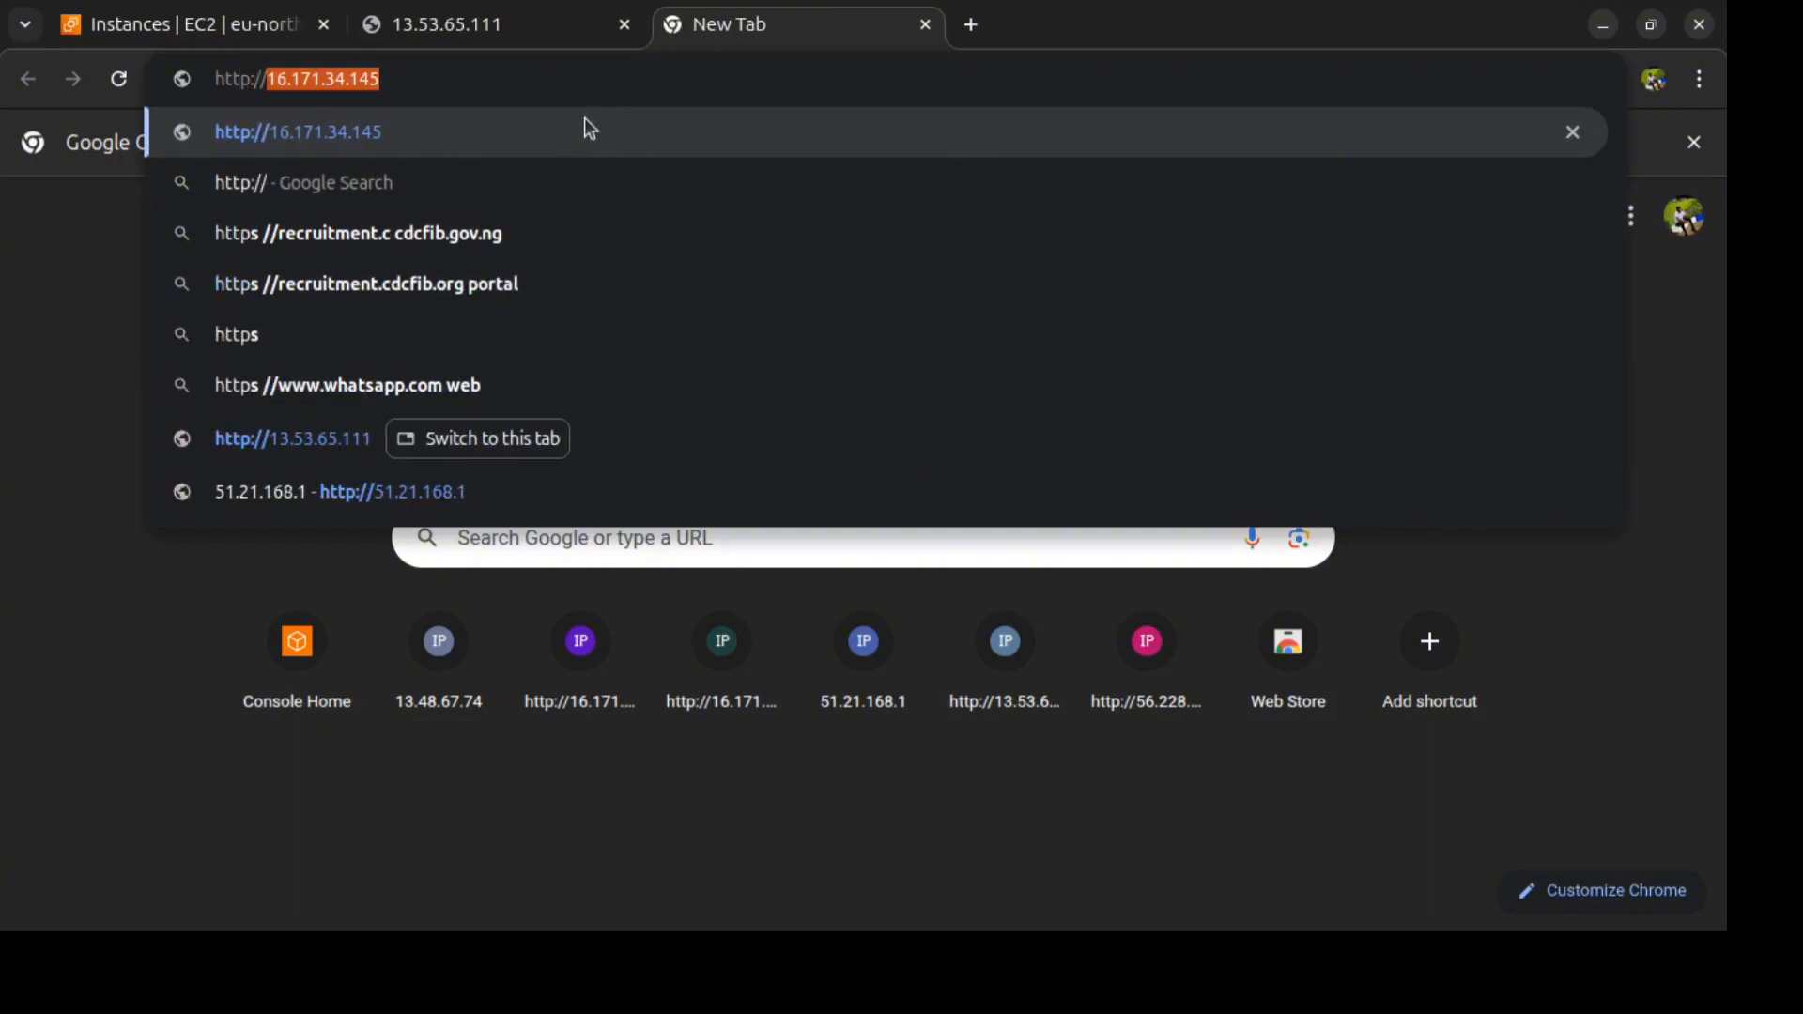
key("BackSpace")
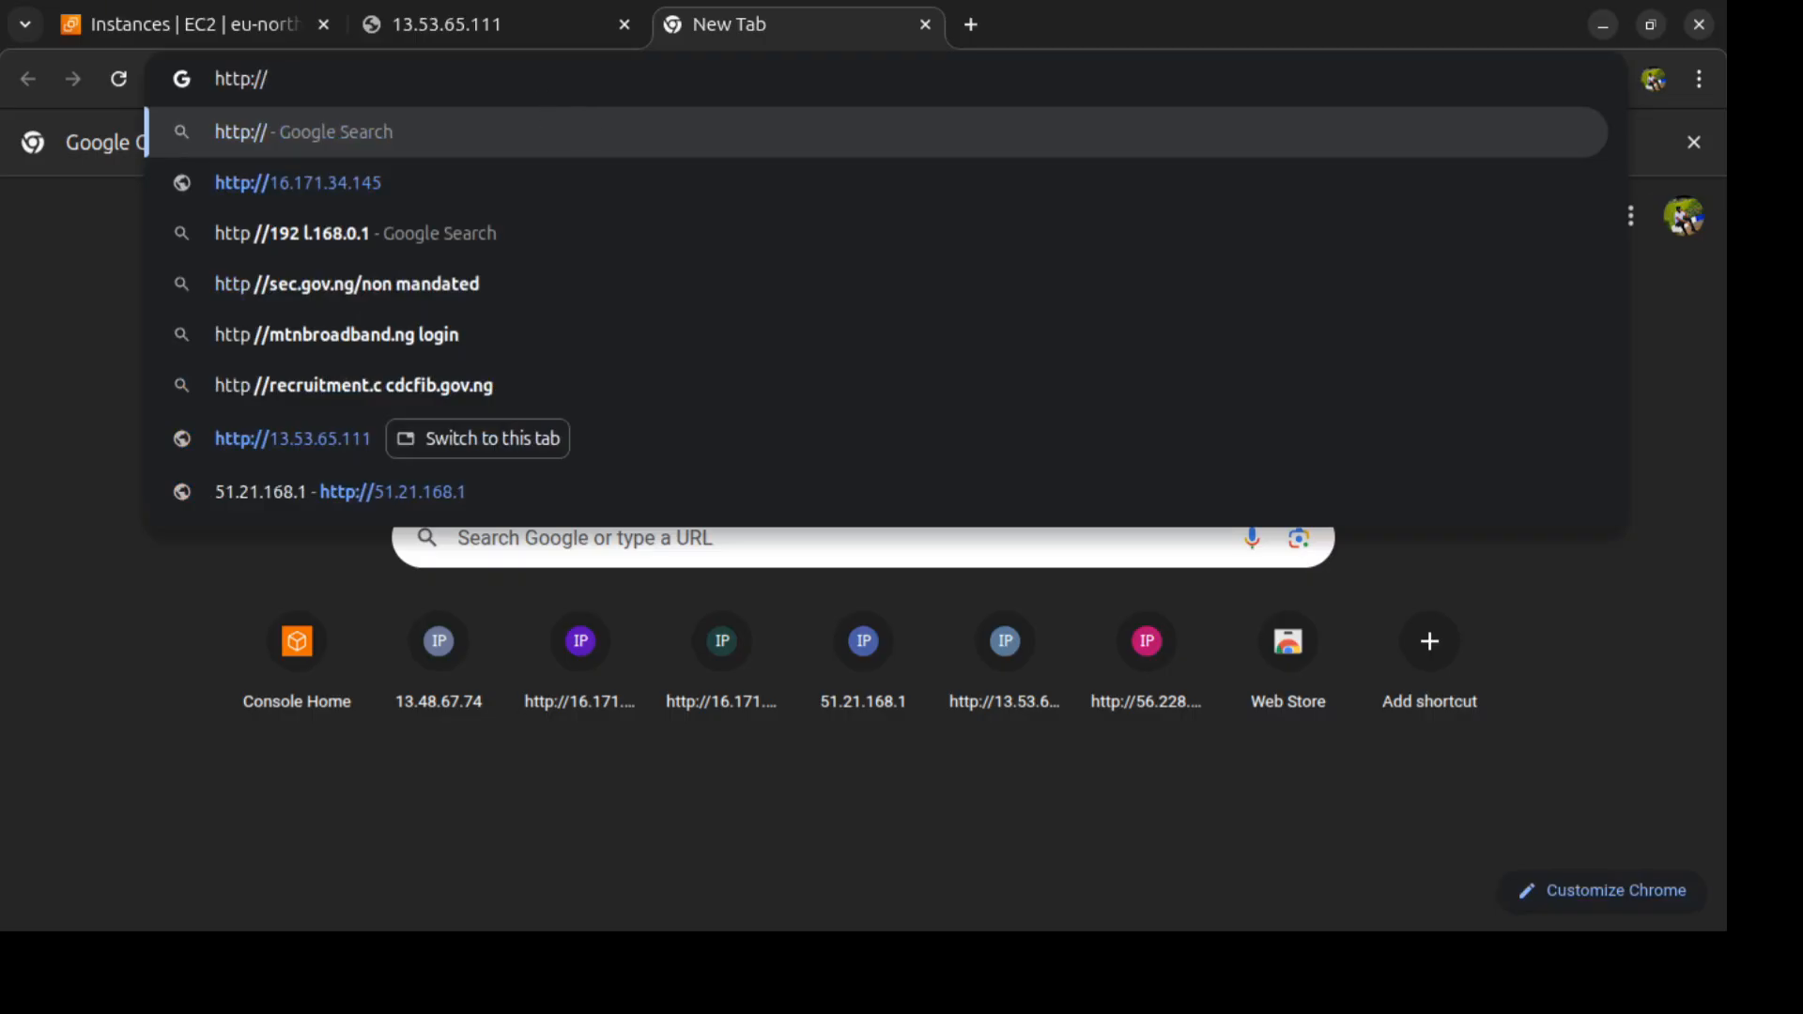
key("ctrl+v")
key("Return")
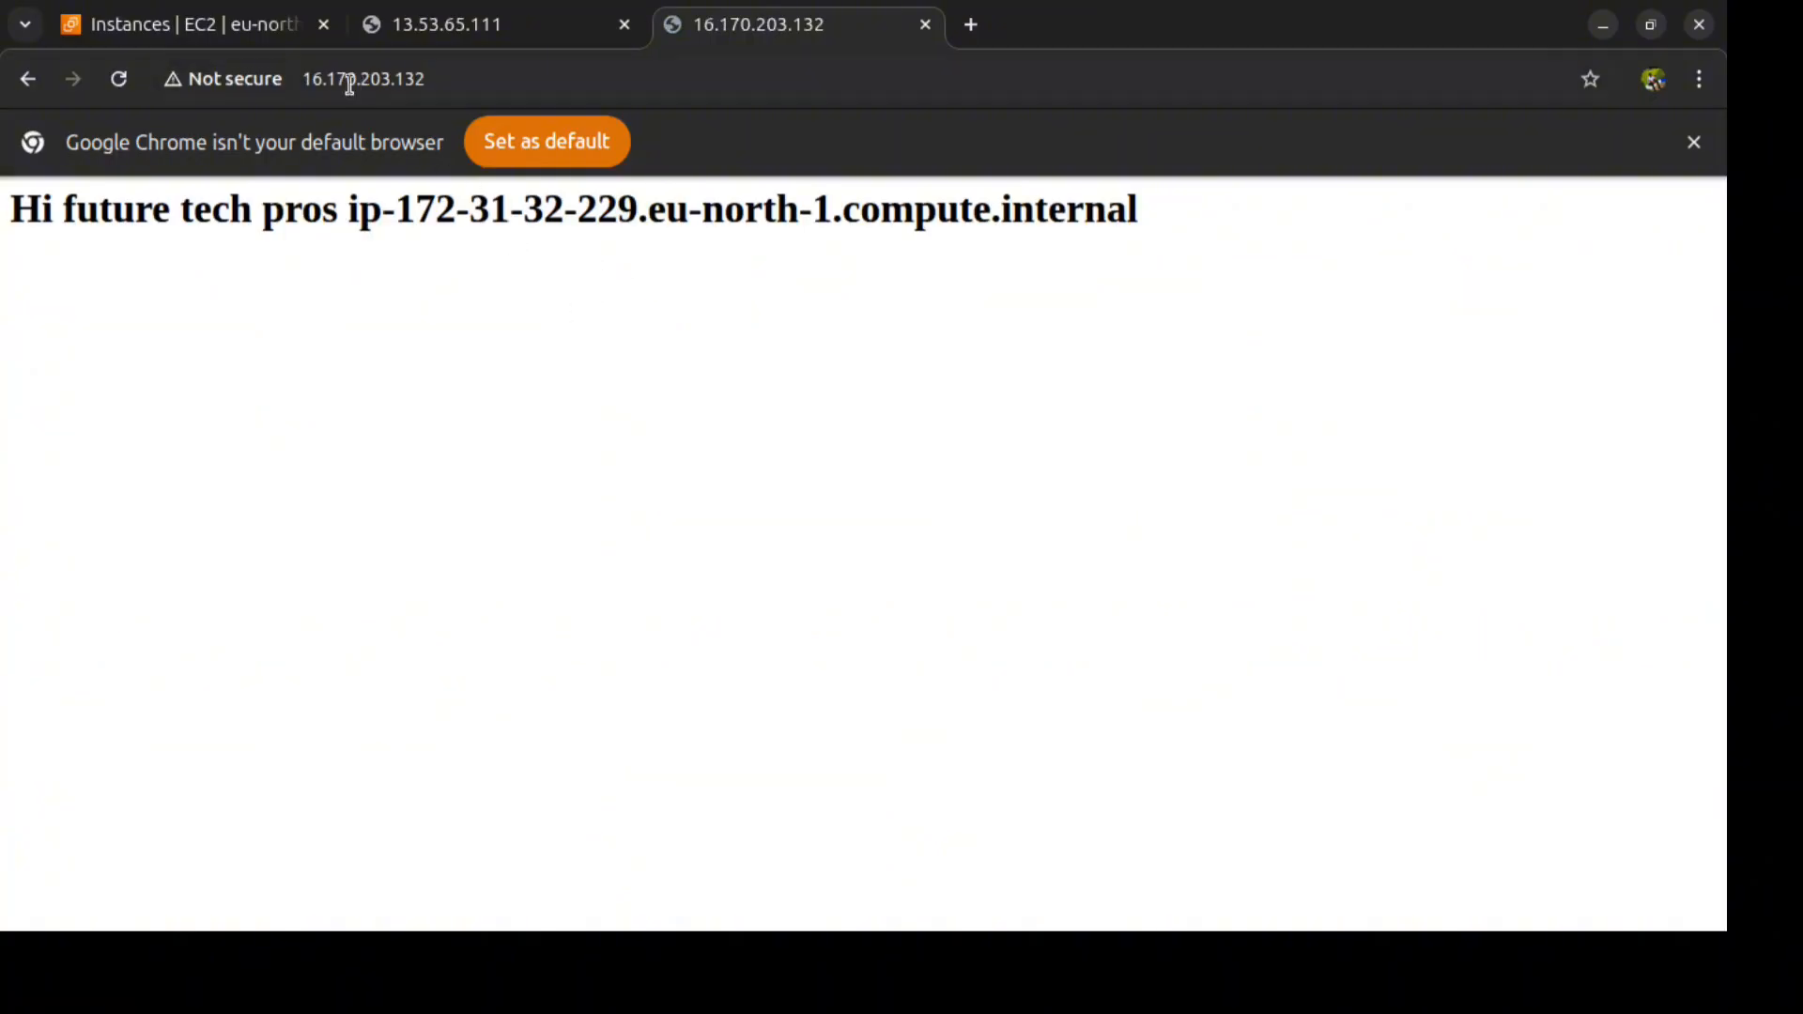
Step: Go back to the EC2 instances list and dismiss the instance-start notification
left_click(229, 30)
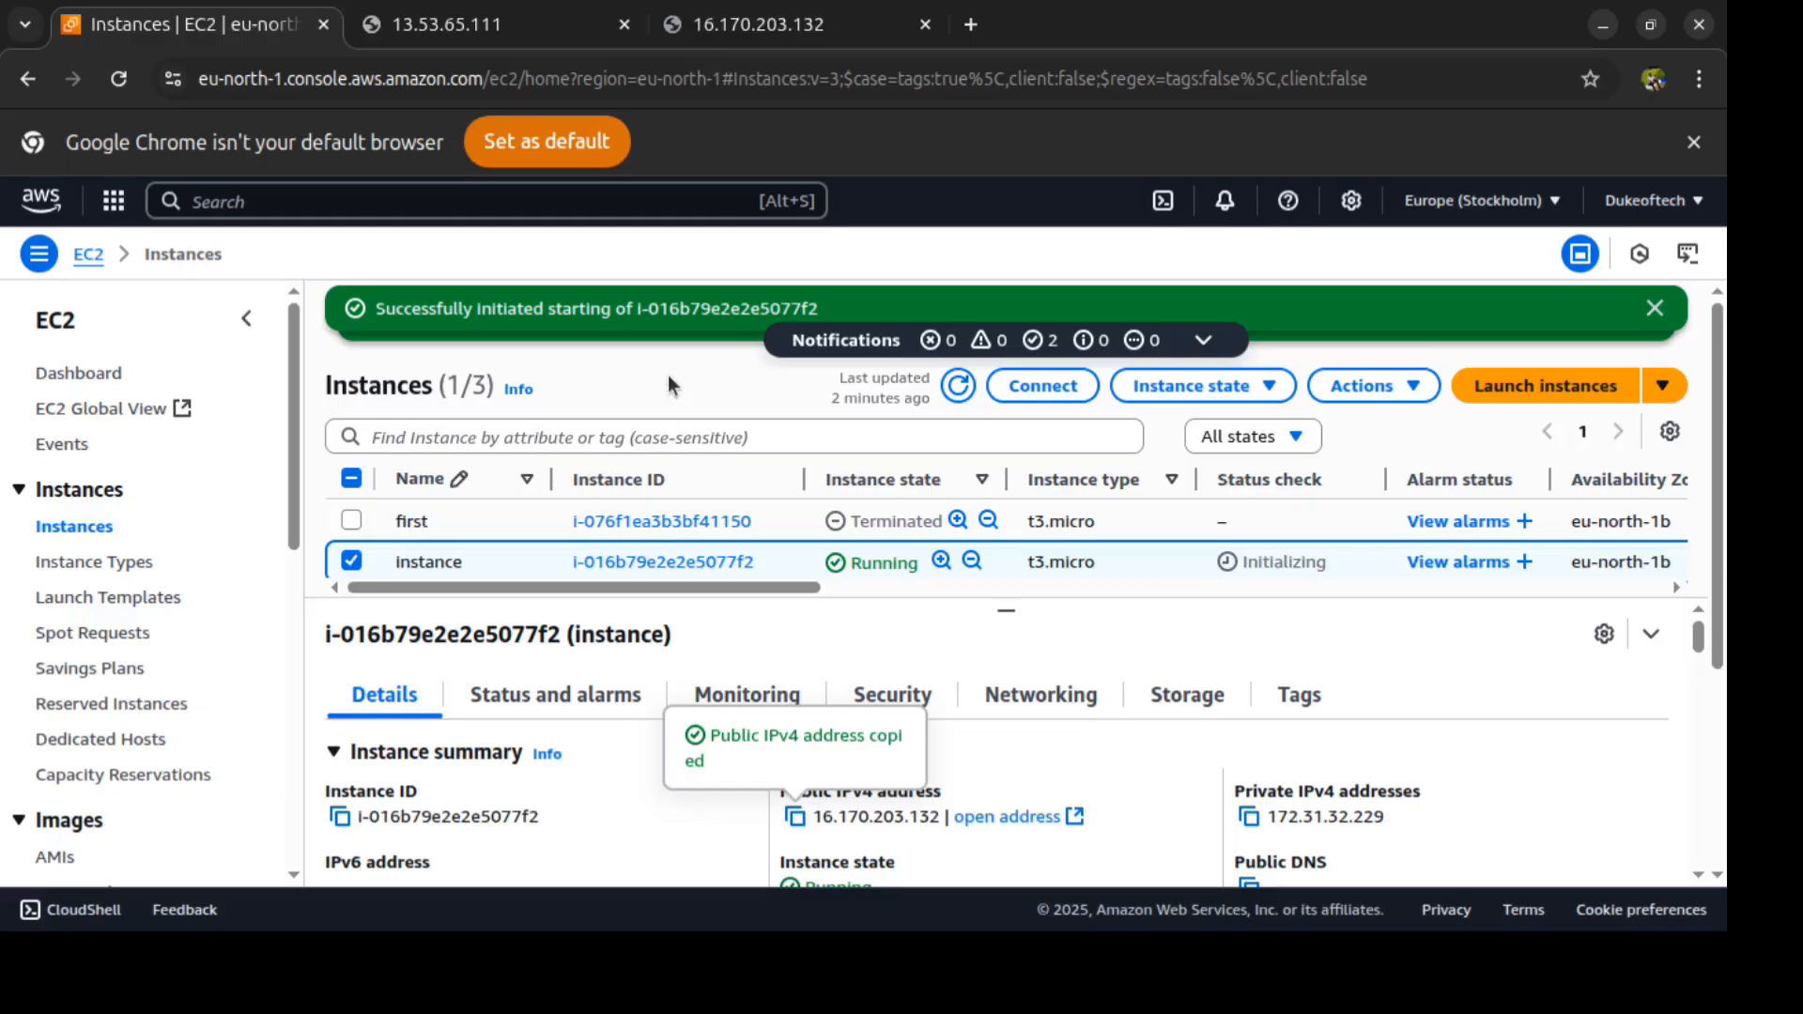
left_click(1657, 310)
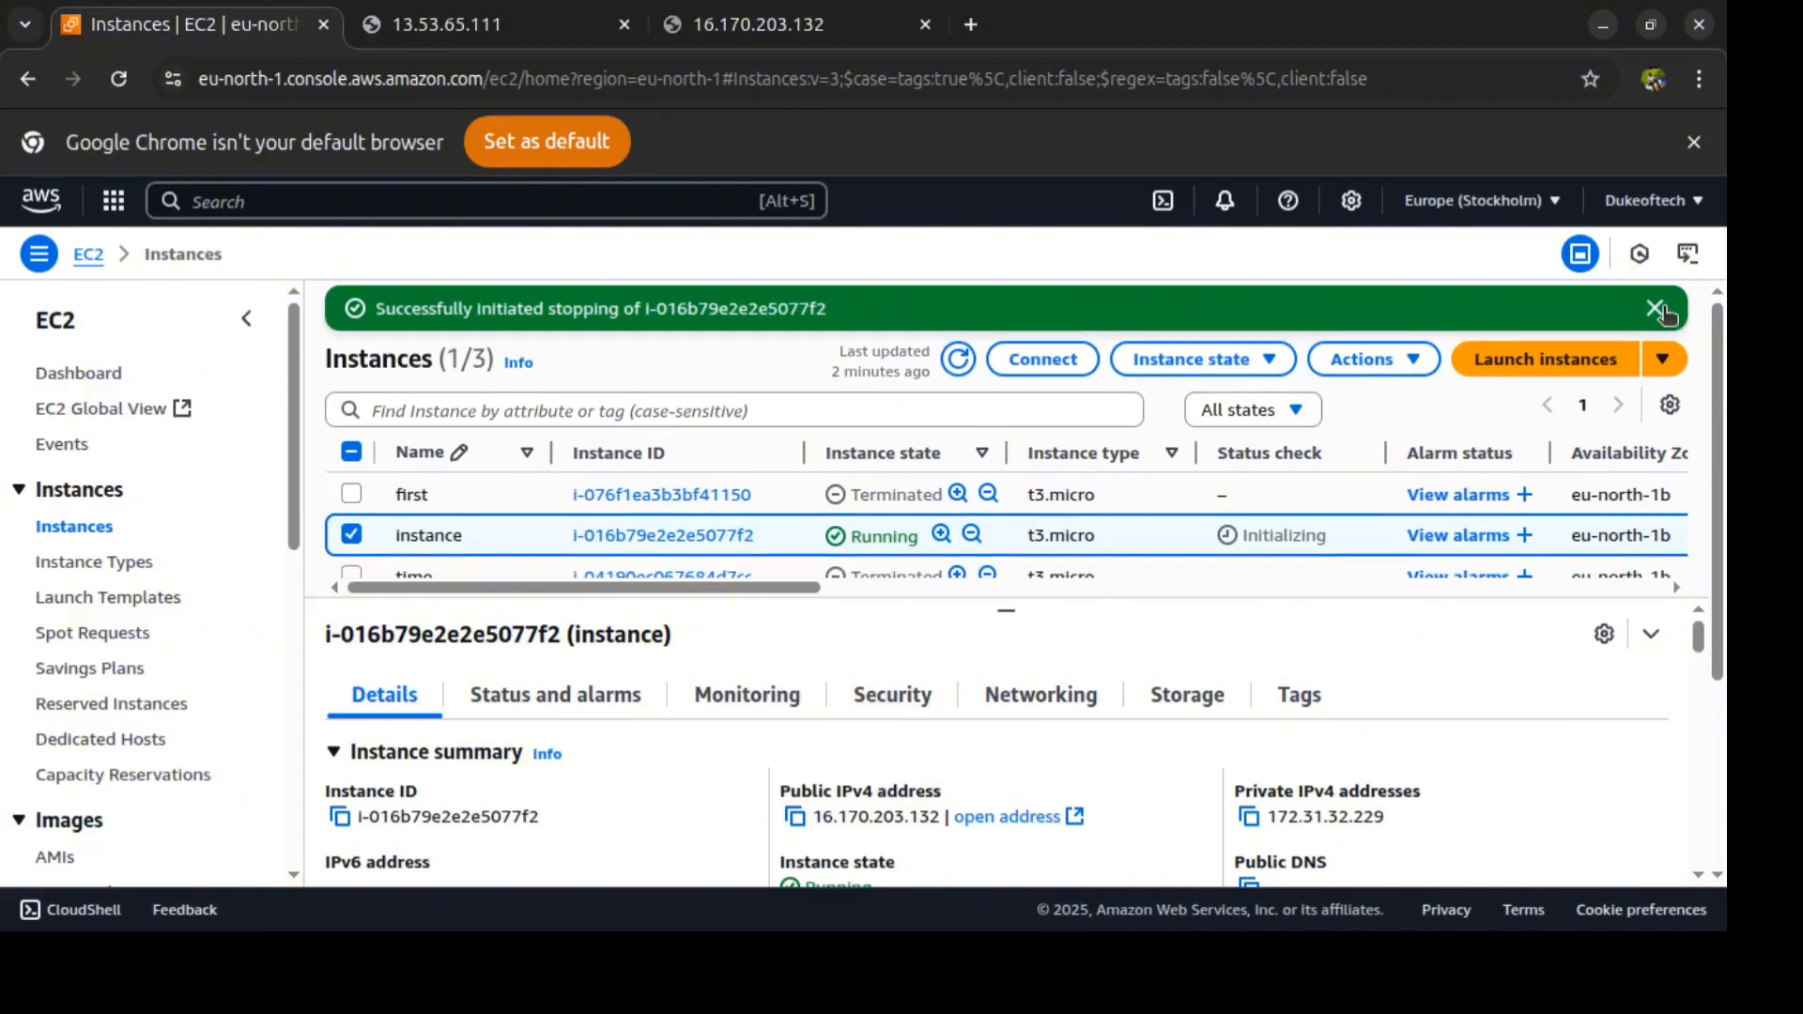